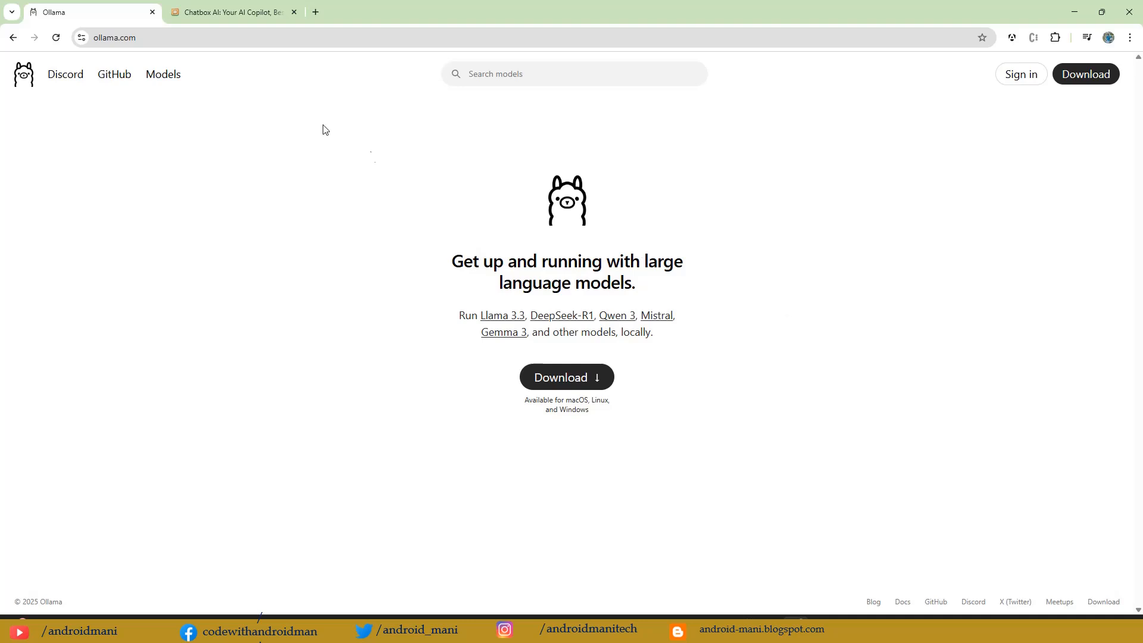
Step: Examine the Chatbox AI website, including its supported platforms, document and image chat, code features and the Windows download option
{"action": "left_click", "coordinate": [228, 11]}
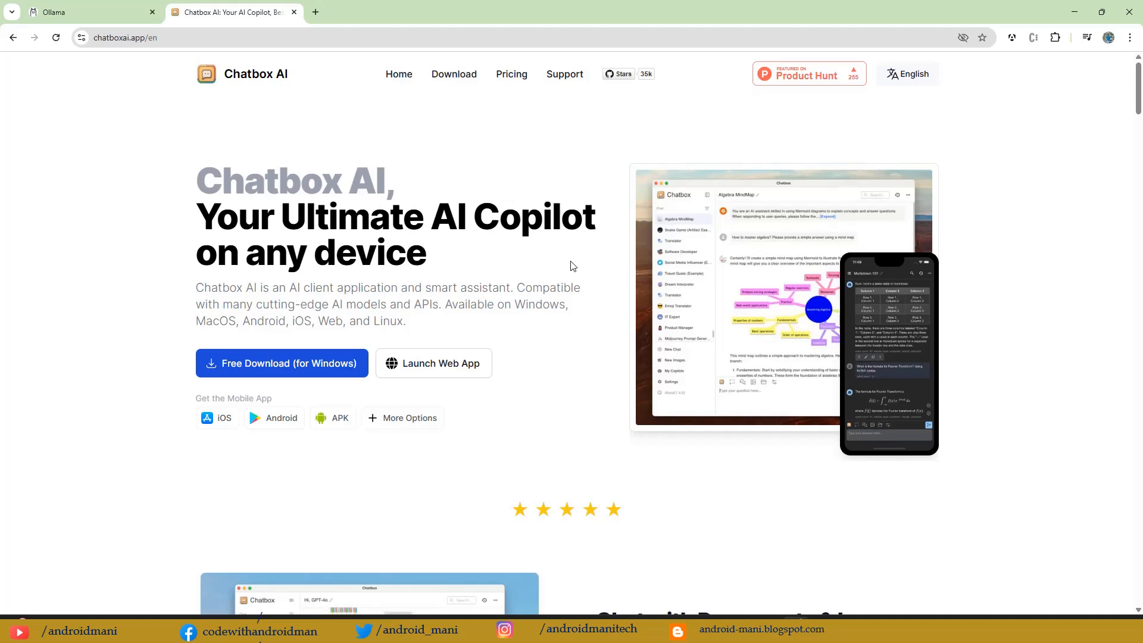
{"action": "left_click", "coordinate": [140, 39]}
{"action": "left_click", "coordinate": [309, 185]}
{"action": "scroll", "coordinate": [371, 229], "scroll_direction": "down", "scroll_amount": 8}
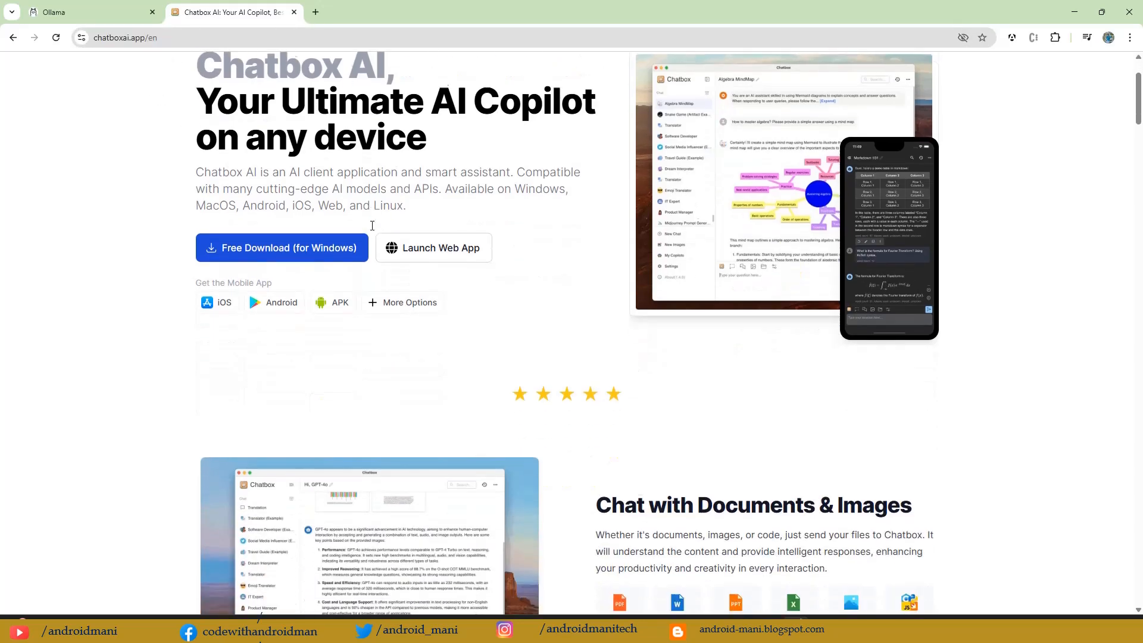
{"action": "scroll", "coordinate": [371, 229], "scroll_direction": "down", "scroll_amount": 4}
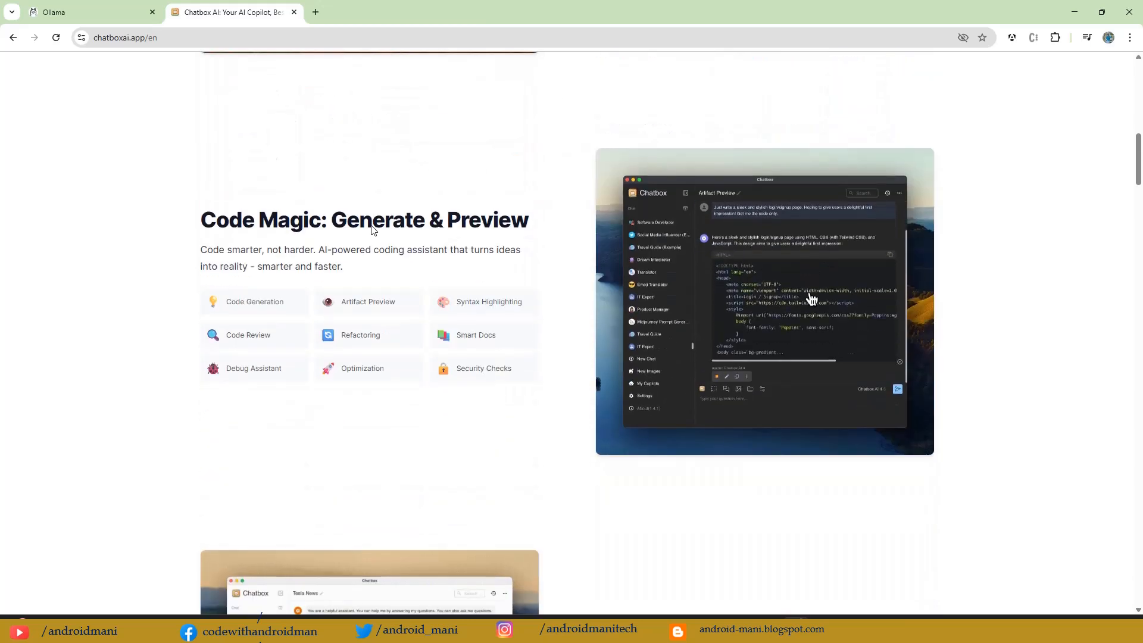
{"action": "scroll", "coordinate": [371, 230], "scroll_direction": "up", "scroll_amount": 9}
{"action": "scroll", "coordinate": [371, 229], "scroll_direction": "up", "scroll_amount": 3}
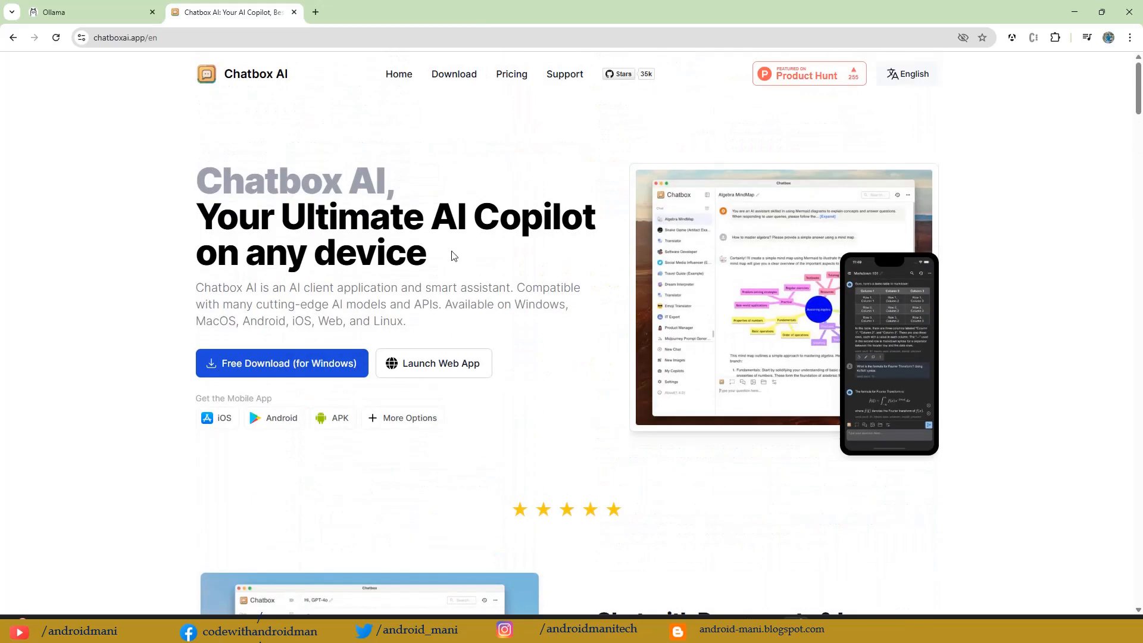
{"action": "scroll", "coordinate": [452, 256], "scroll_direction": "down", "scroll_amount": 3}
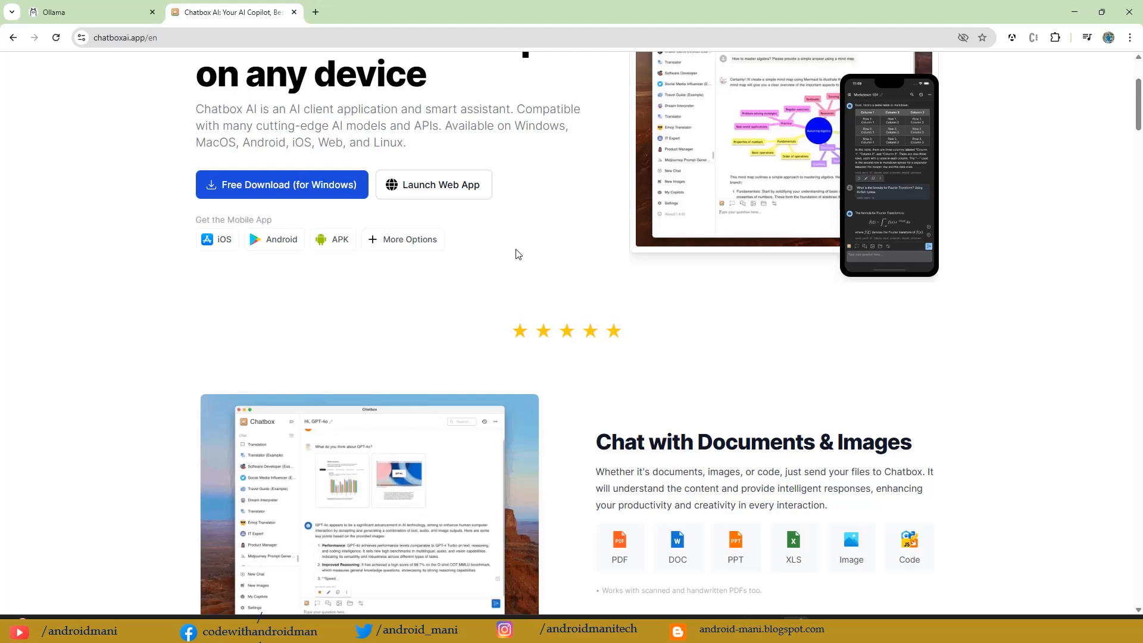
{"action": "scroll", "coordinate": [516, 255], "scroll_direction": "down", "scroll_amount": 5}
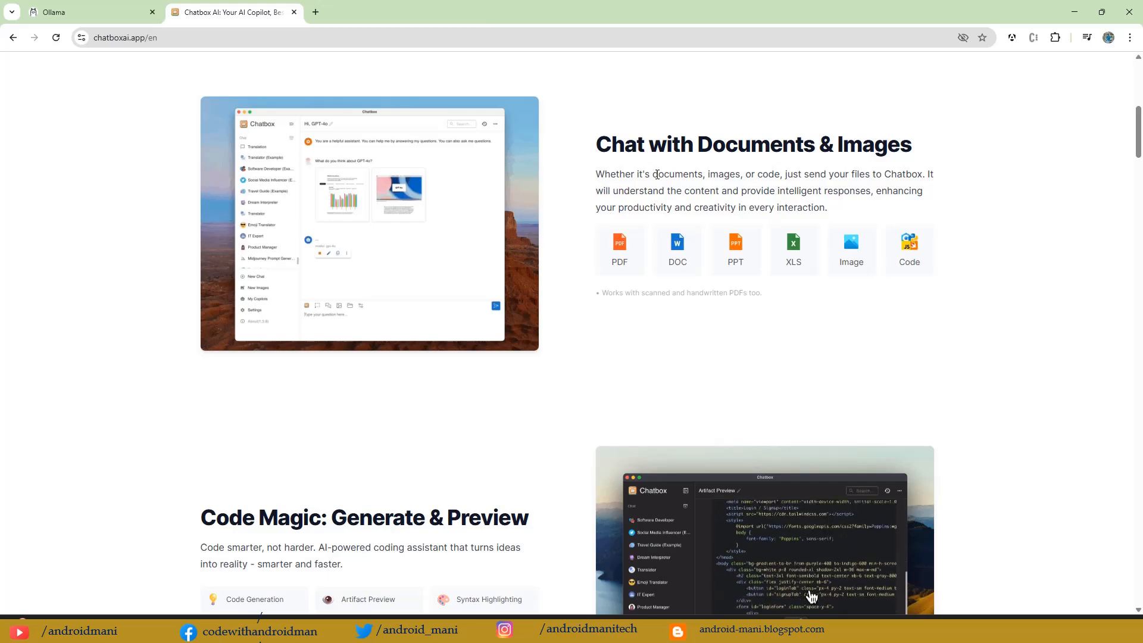
{"action": "scroll", "coordinate": [656, 174], "scroll_direction": "down", "scroll_amount": 5}
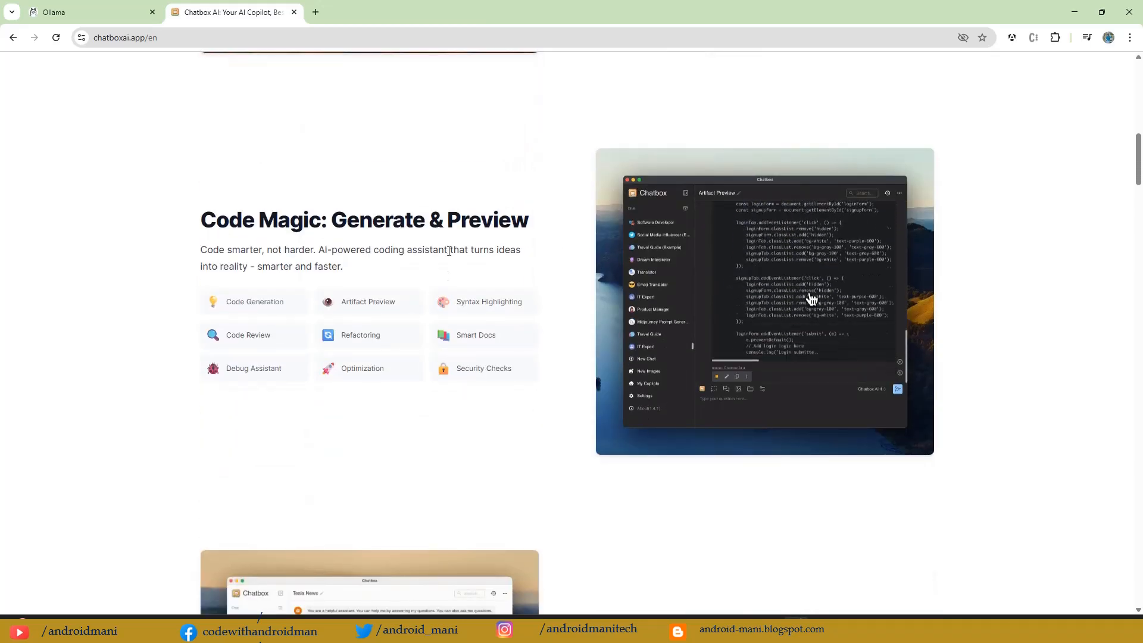
{"action": "scroll", "coordinate": [525, 355], "scroll_direction": "up", "scroll_amount": 15}
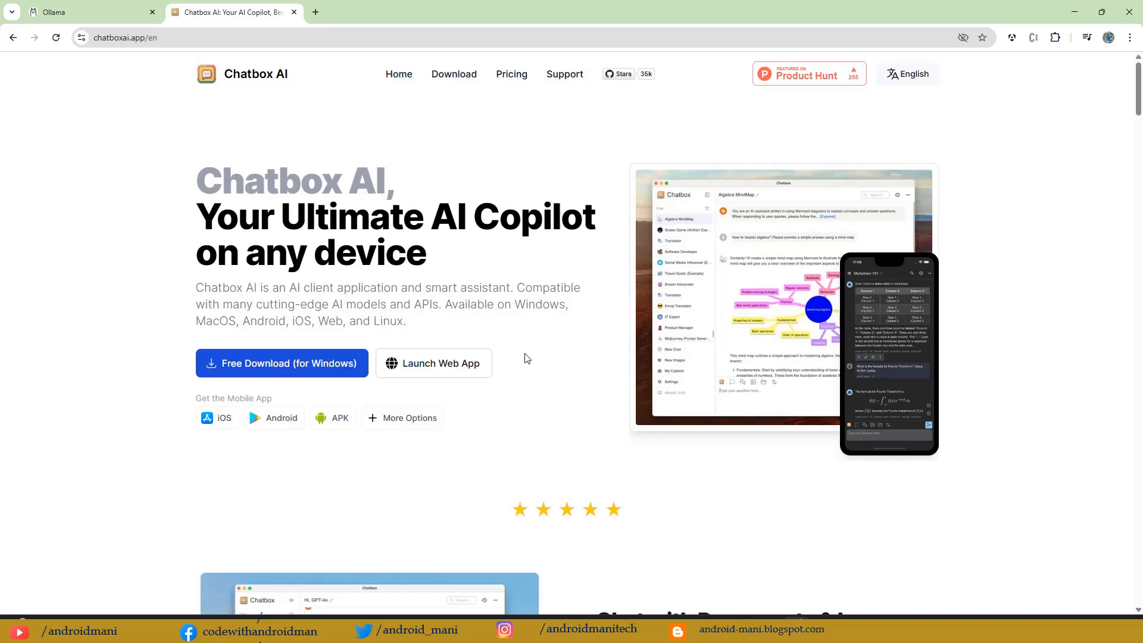
{"action": "scroll", "coordinate": [530, 360], "scroll_direction": "down", "scroll_amount": 4}
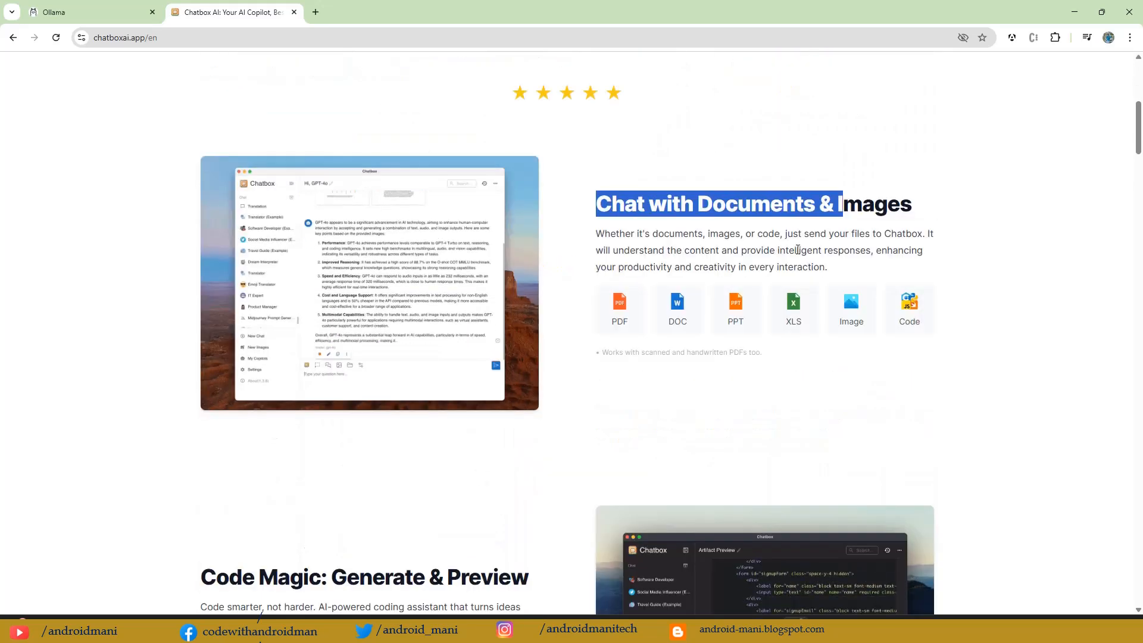
{"action": "scroll", "coordinate": [798, 251], "scroll_direction": "down", "scroll_amount": 5}
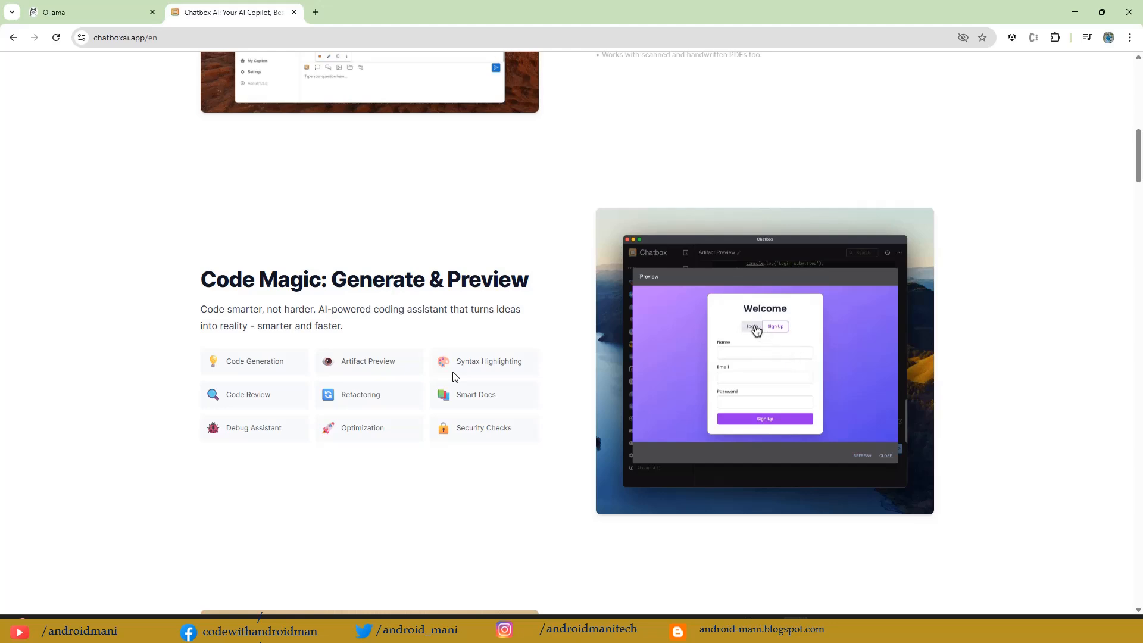
{"action": "scroll", "coordinate": [455, 376], "scroll_direction": "down", "scroll_amount": 7}
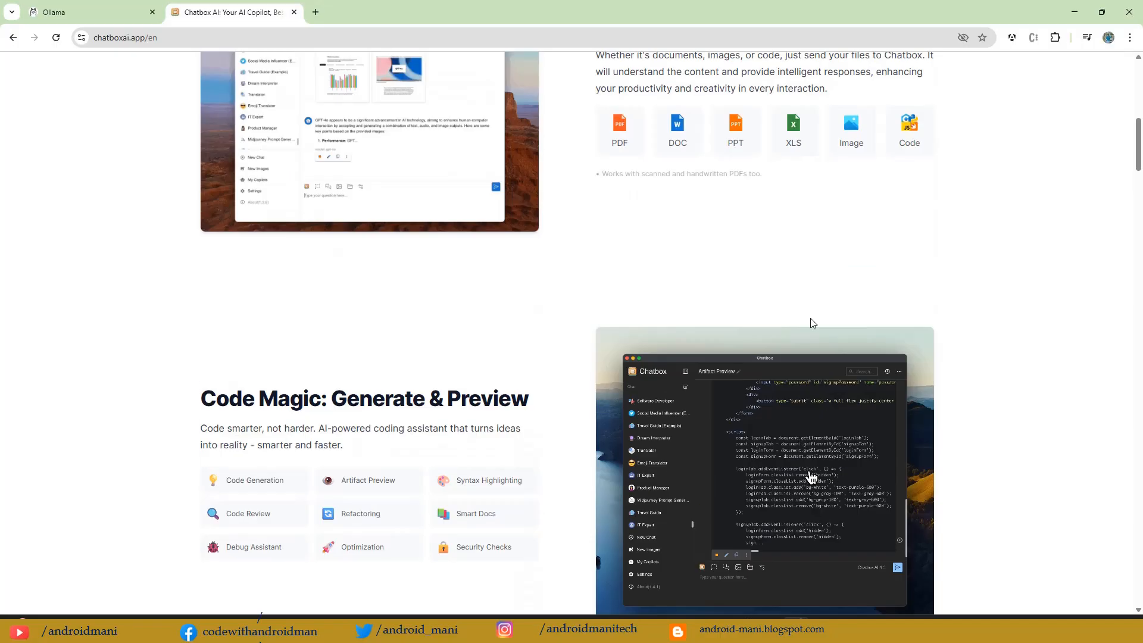
{"action": "scroll", "coordinate": [811, 321], "scroll_direction": "up", "scroll_amount": 8}
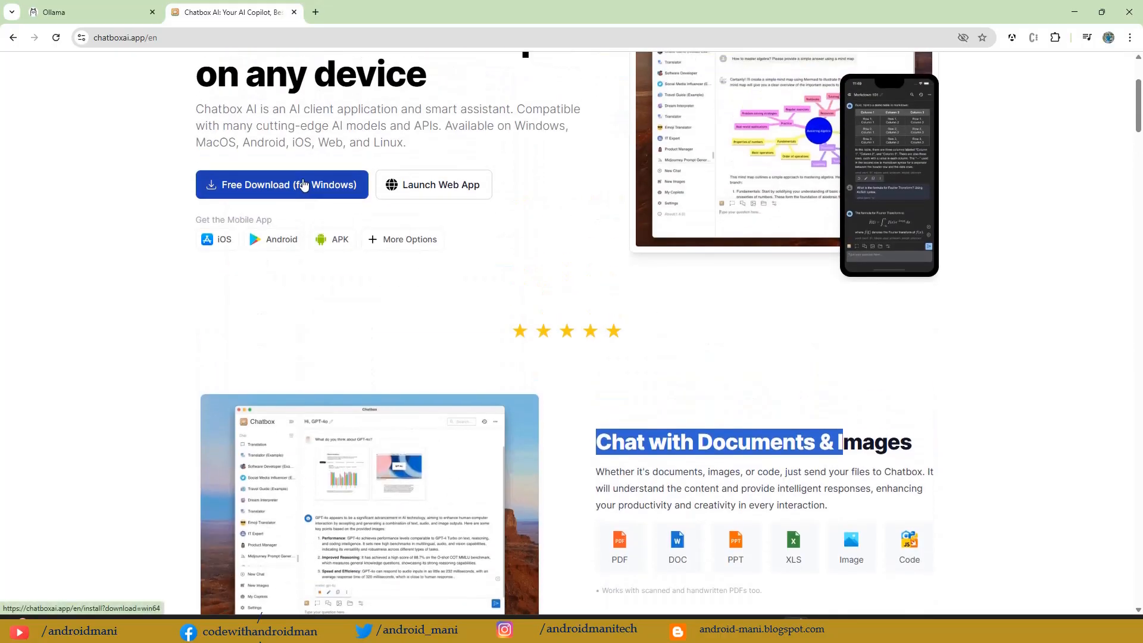
{"action": "scroll", "coordinate": [536, 267], "scroll_direction": "up", "scroll_amount": 3}
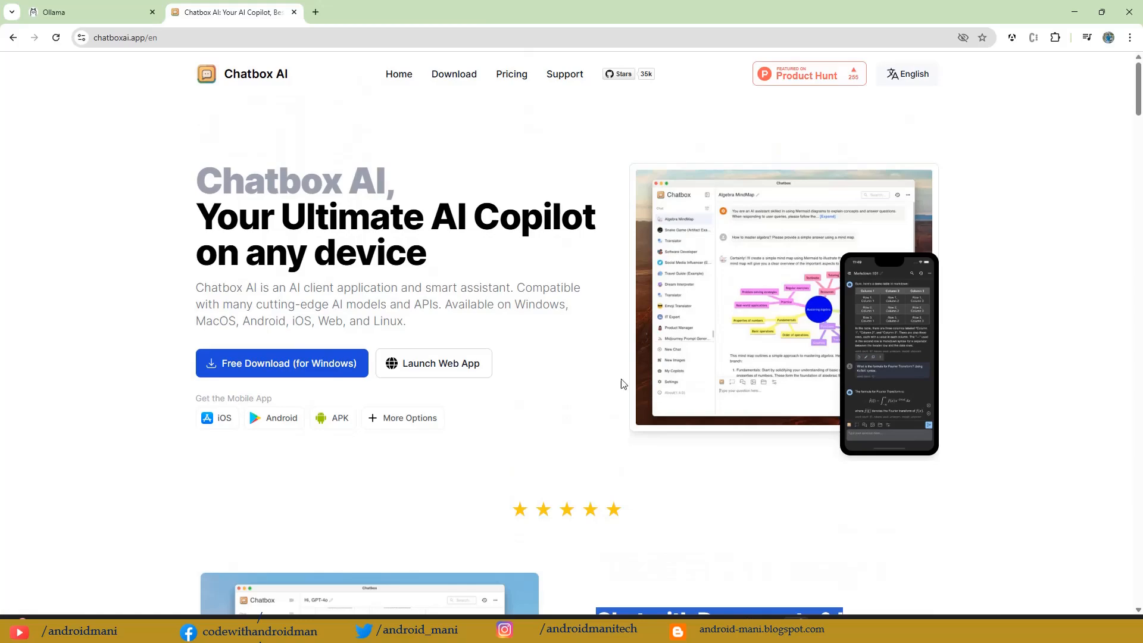
Step: Switch to the Chatbox desktop app and view the conversation settings of the Untitled chat, leaving them without saving
{"action": "left_click", "coordinate": [667, 620]}
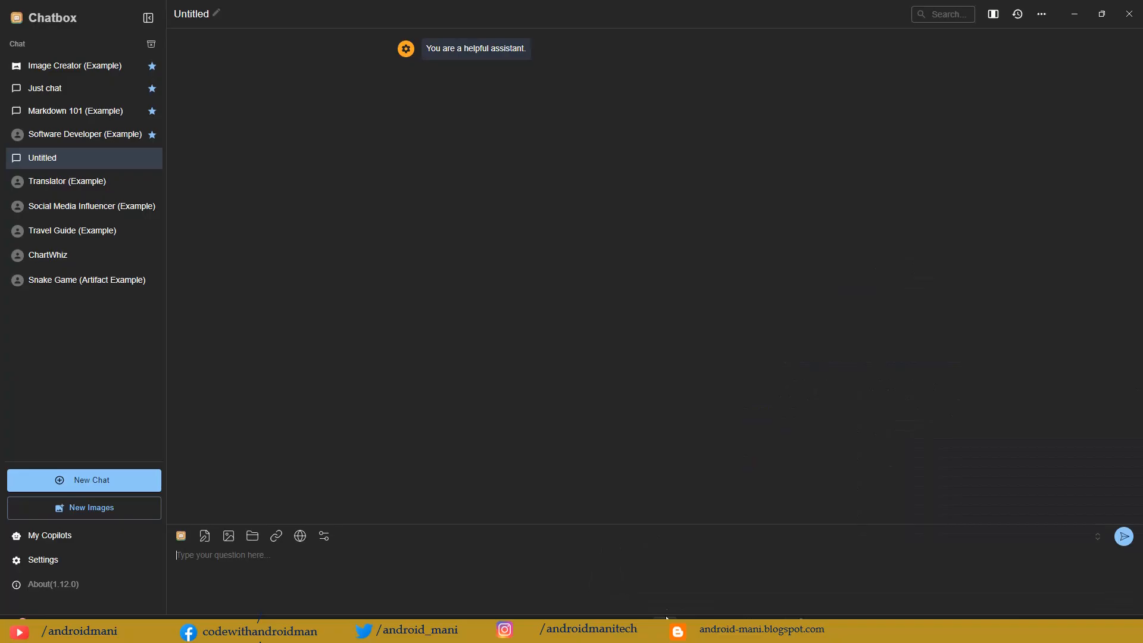
{"action": "left_click", "coordinate": [50, 16]}
{"action": "left_click", "coordinate": [217, 17]}
{"action": "left_click", "coordinate": [630, 383]}
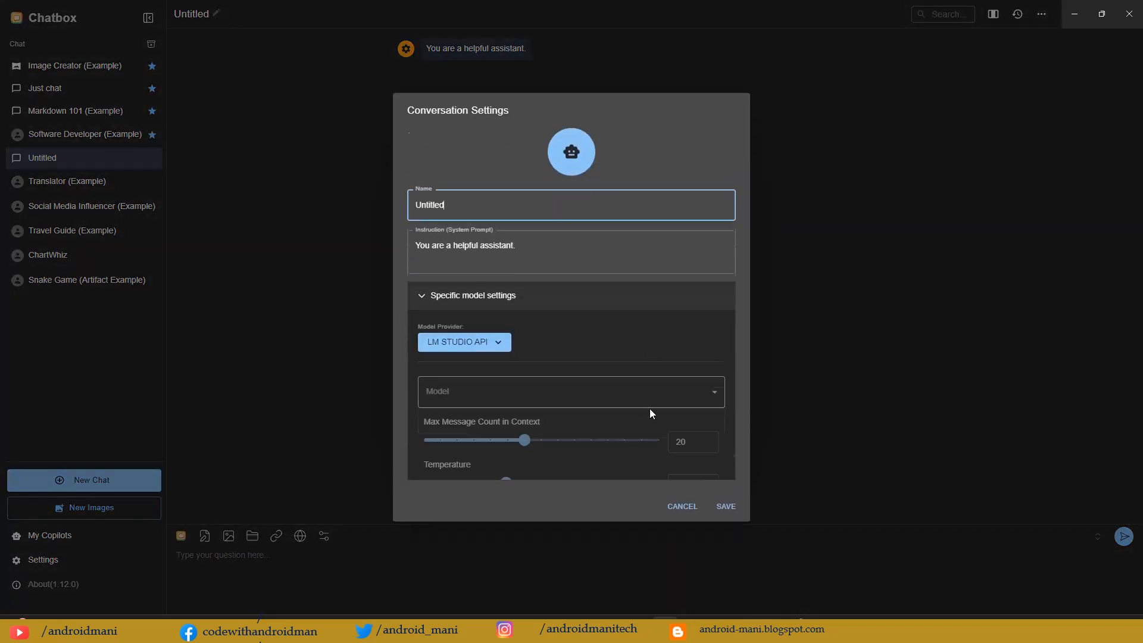
{"action": "key", "text": "Escape"}
Step: Set the model provider to OpenAI API in the Chatbox settings
{"action": "left_click", "coordinate": [45, 561]}
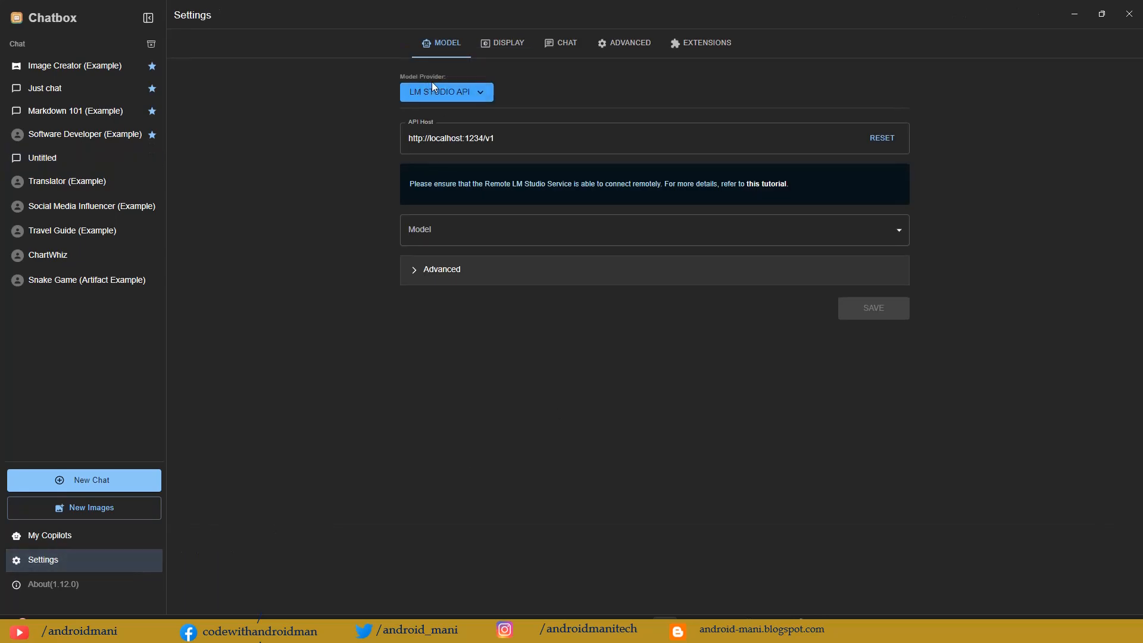
{"action": "left_click", "coordinate": [451, 92]}
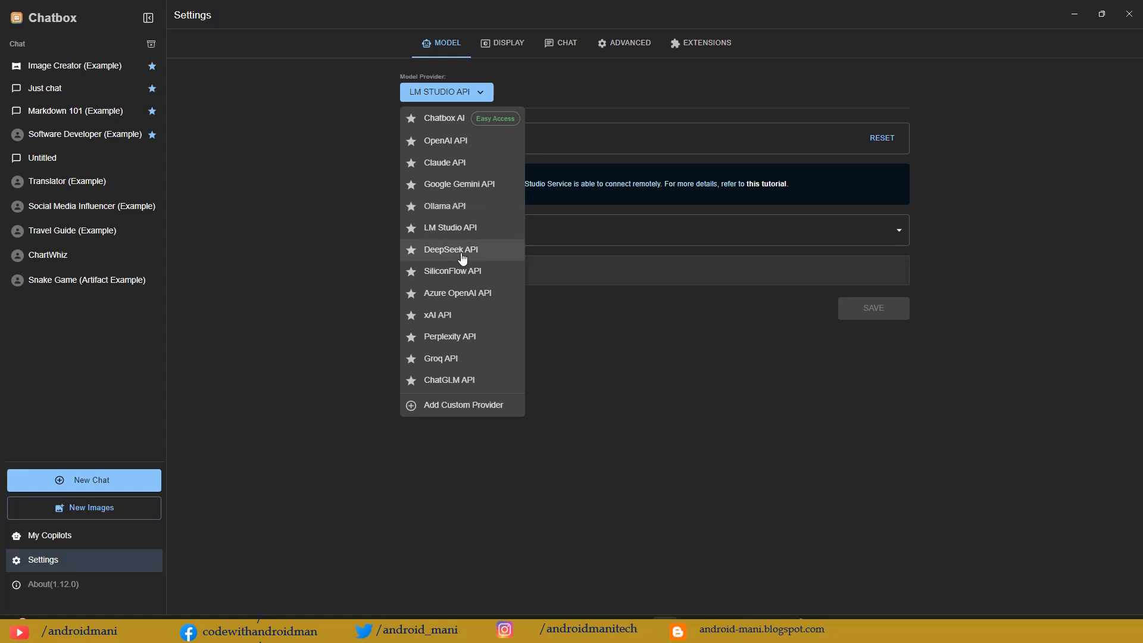
{"action": "left_click", "coordinate": [450, 142]}
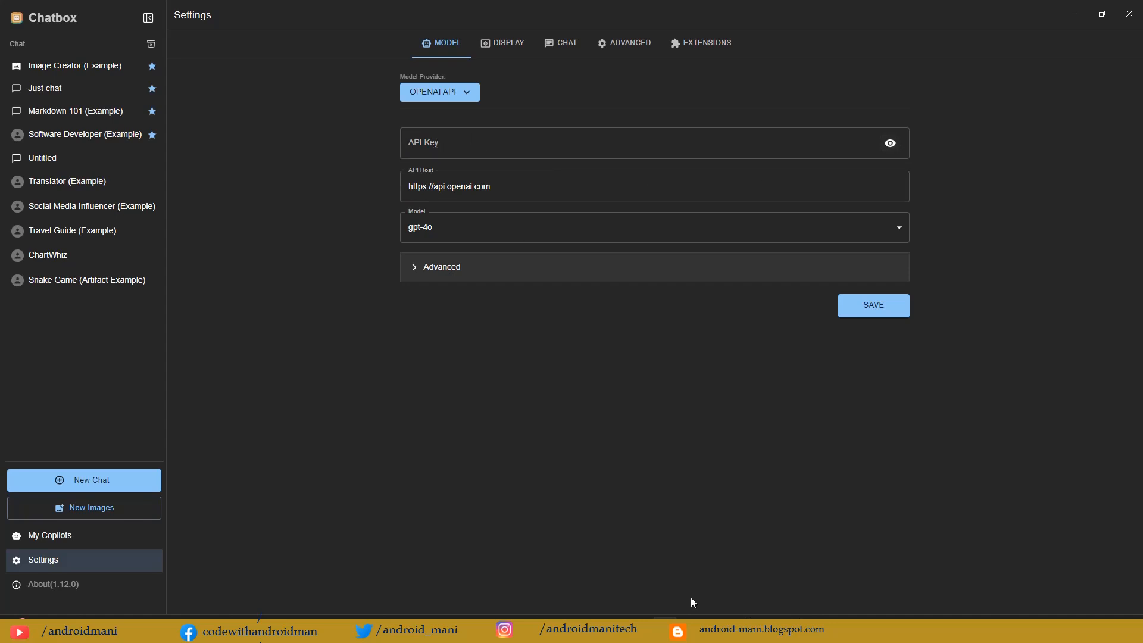
Step: Switch to the browser and search the web for "chatgpt api key" in a separate page
{"action": "left_click", "coordinate": [797, 629]}
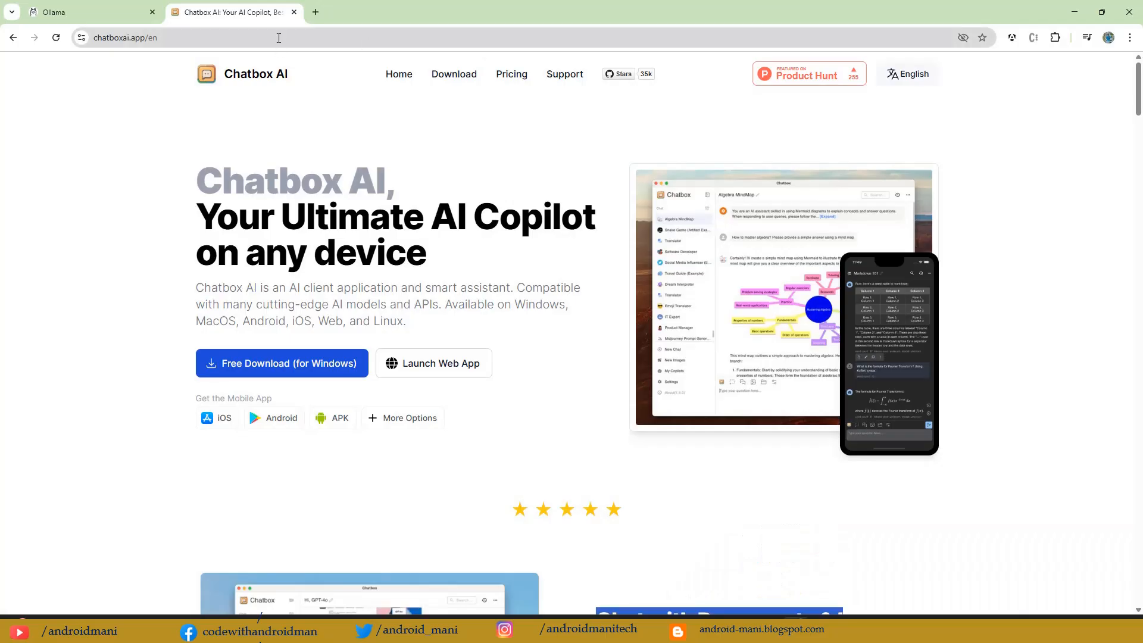
{"action": "left_click", "coordinate": [316, 13]}
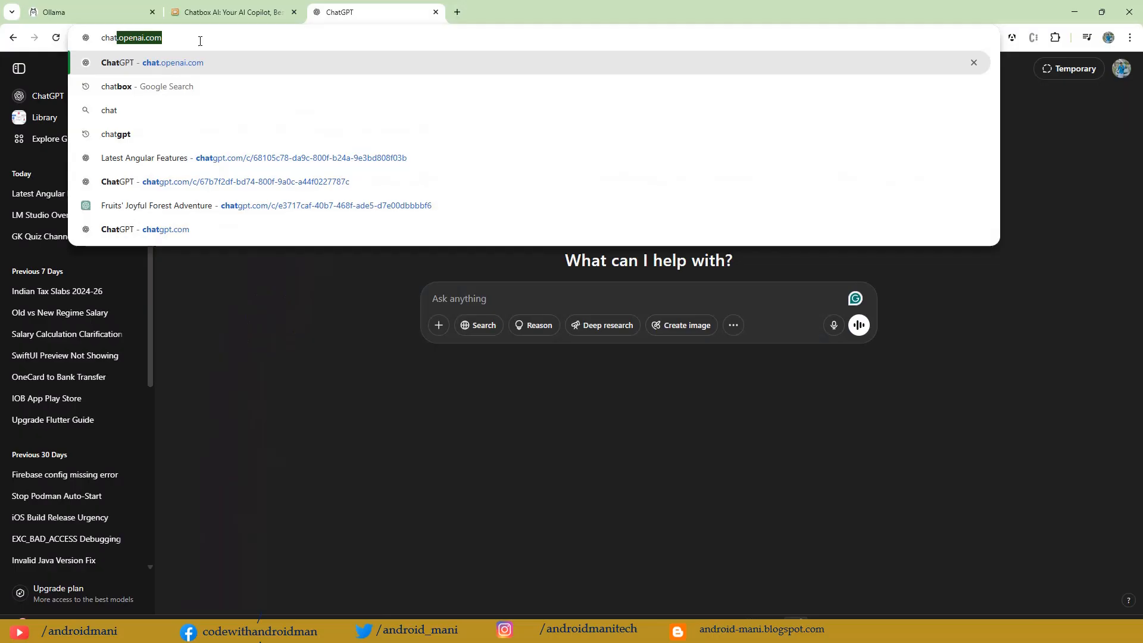
{"action": "type", "text": "gpt "}
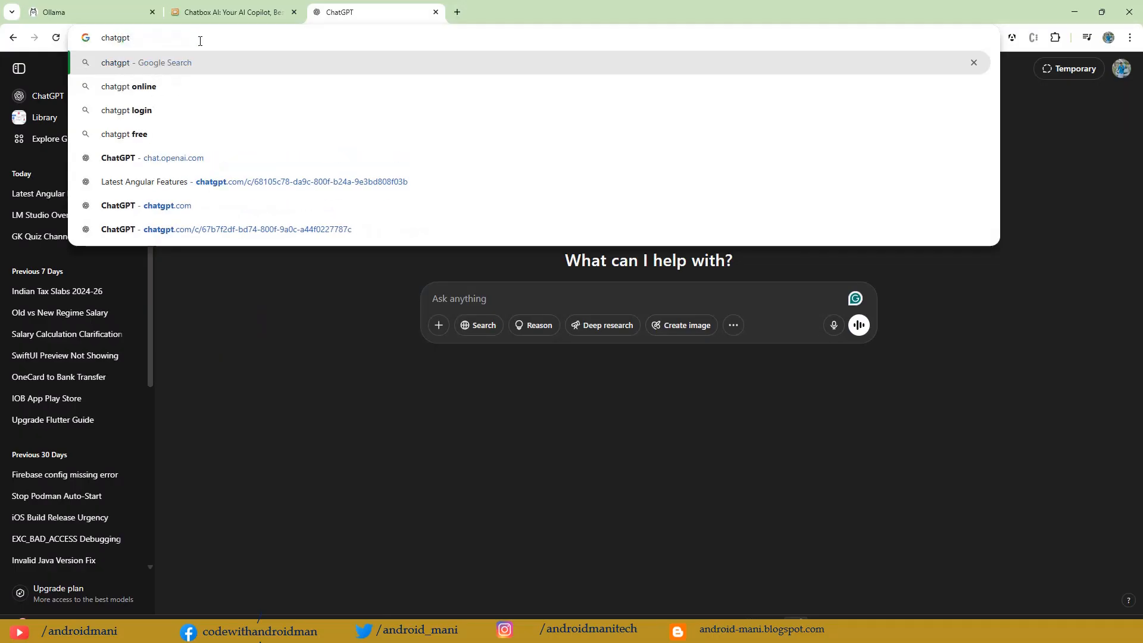
{"action": "type", "text": "api"}
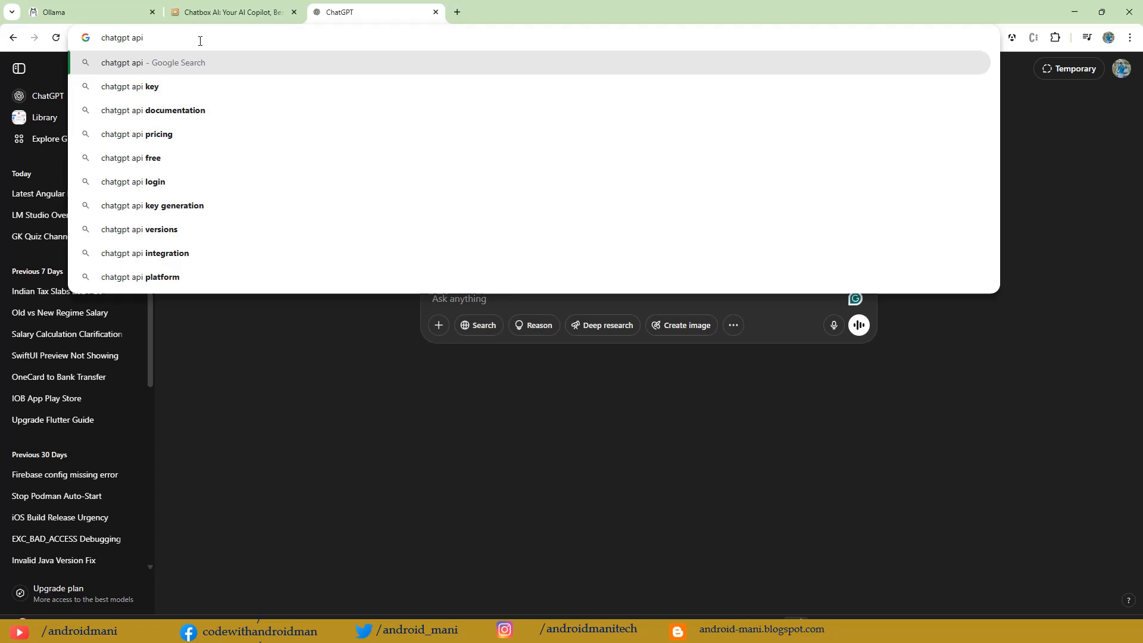
{"action": "type", "text": " key"}
{"action": "key", "text": "Return"}
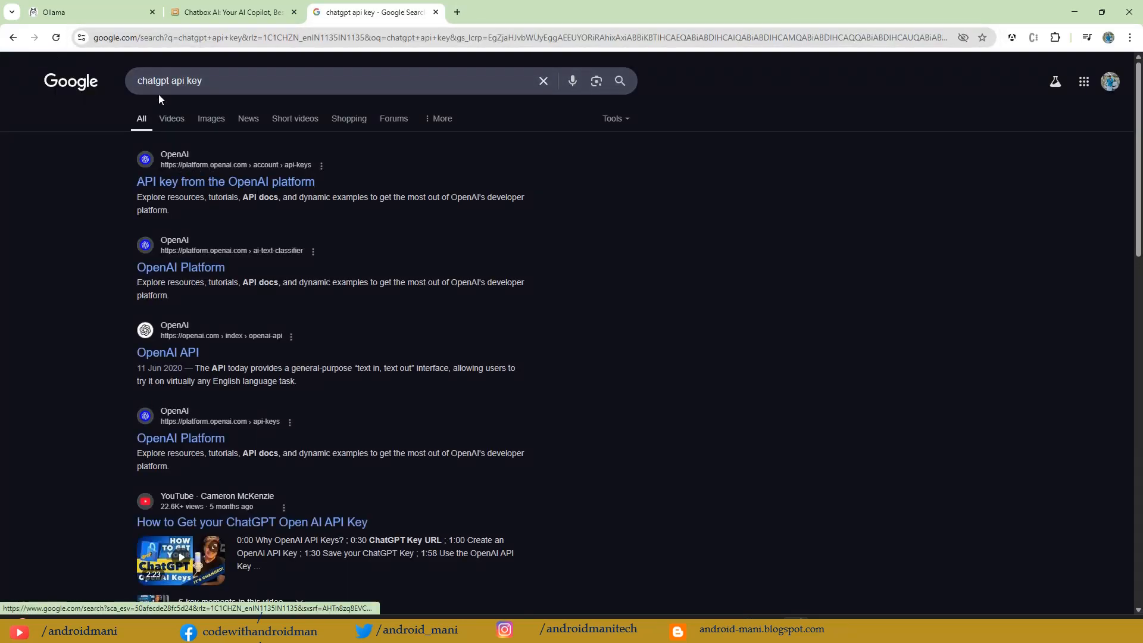
Step: Open the OpenAI platform's API keys page from the search results and log in with a Google account
{"action": "left_click", "coordinate": [233, 182]}
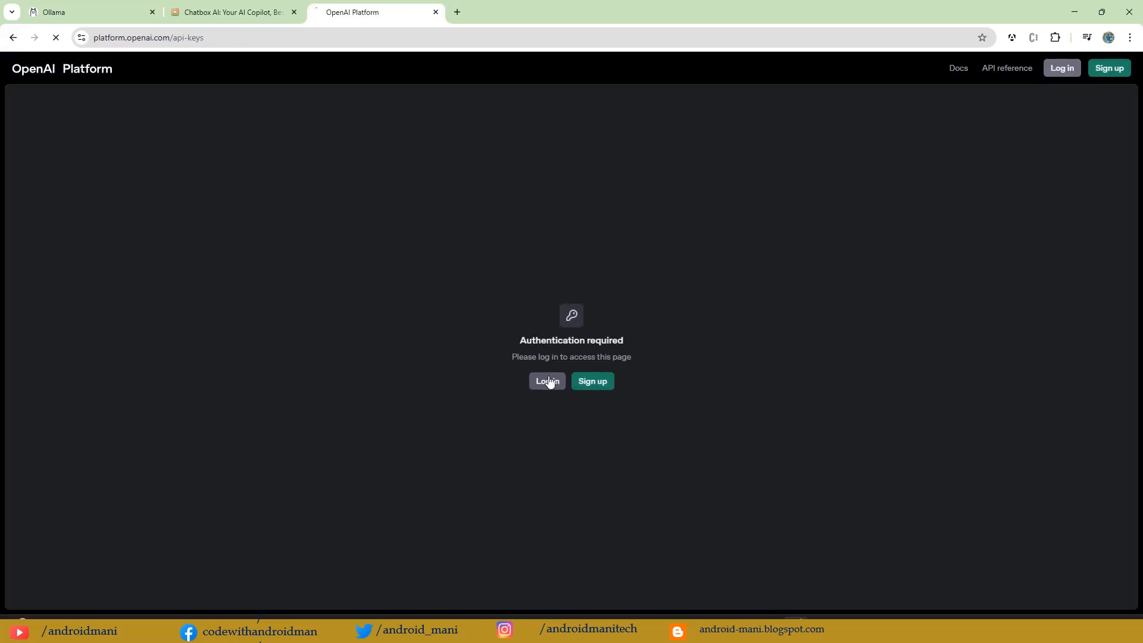
{"action": "left_click", "coordinate": [548, 381]}
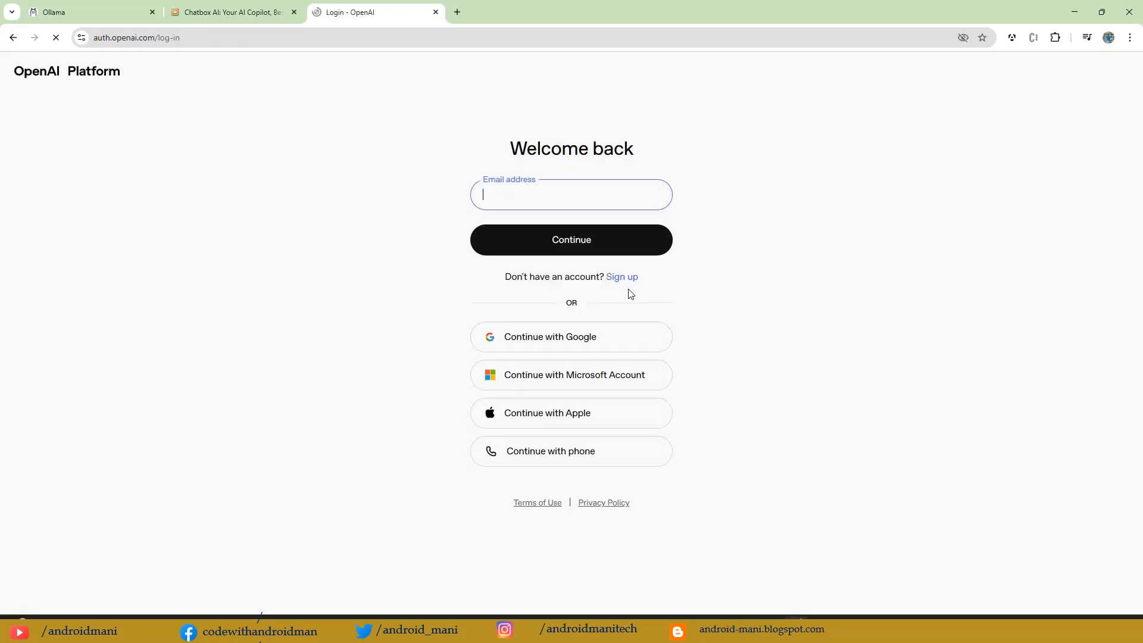
{"action": "left_click", "coordinate": [542, 351]}
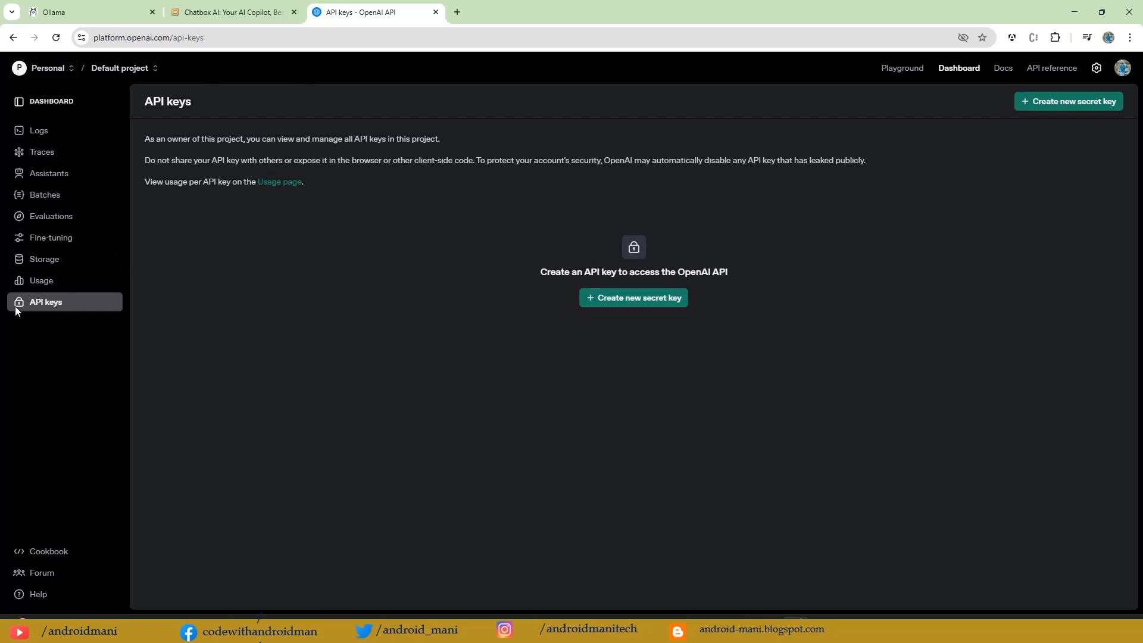
Step: Create a secret key named chatboxkey for the Default project with All permissions, and copy the generated key
{"action": "left_click", "coordinate": [633, 303]}
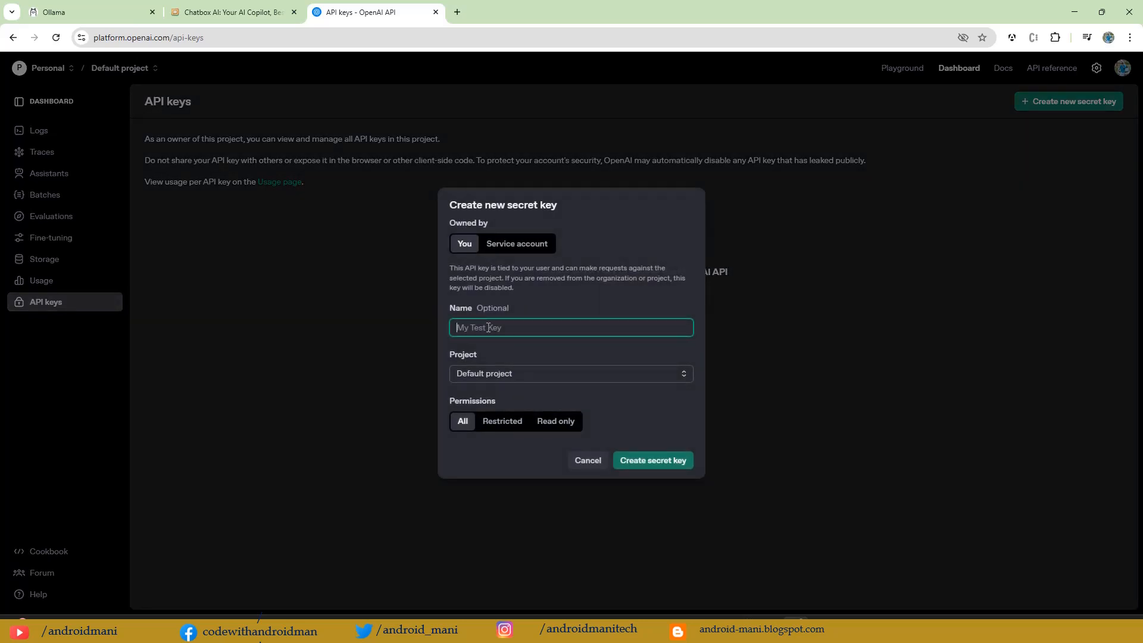
{"action": "type", "text": "chatboxkey"}
{"action": "left_click", "coordinate": [510, 375]}
{"action": "left_click", "coordinate": [510, 375]}
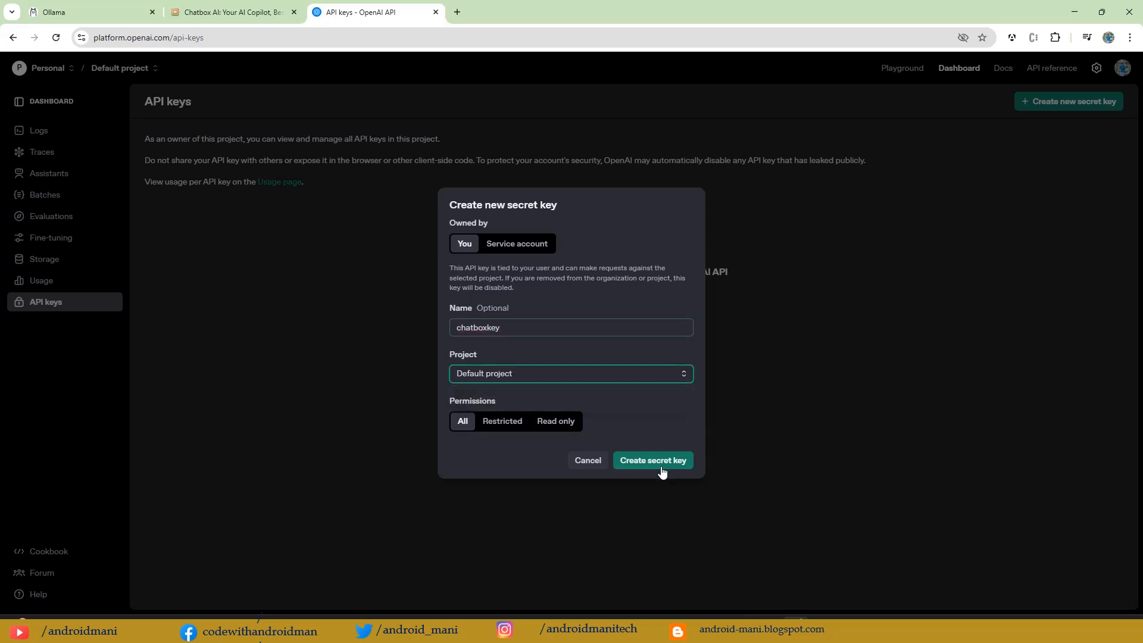
{"action": "left_click", "coordinate": [661, 465]}
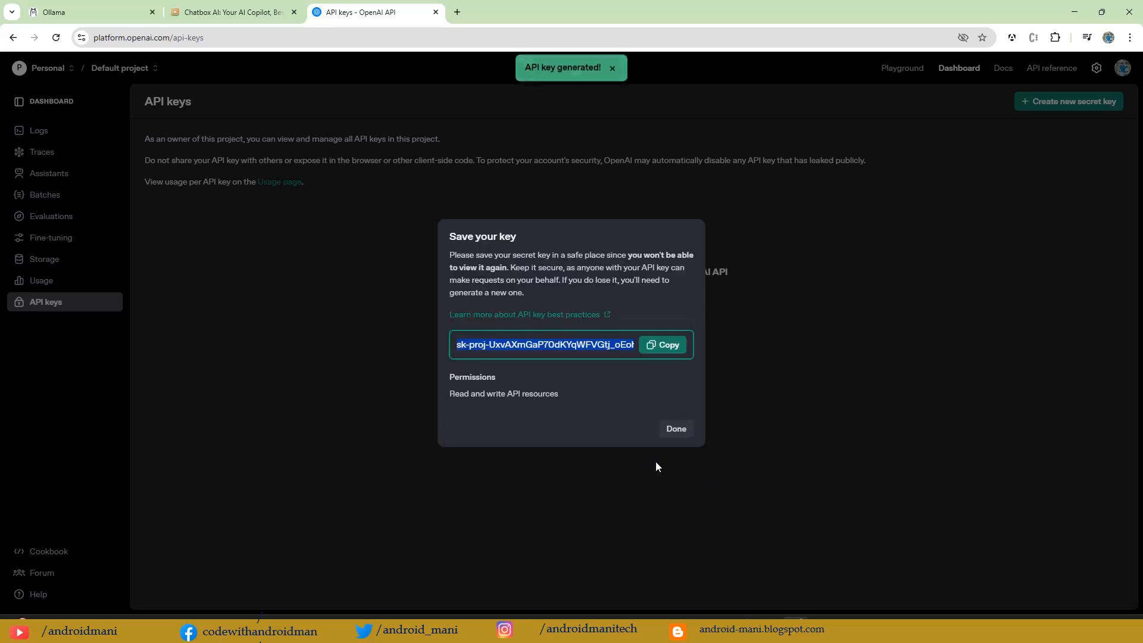
{"action": "left_click", "coordinate": [667, 350]}
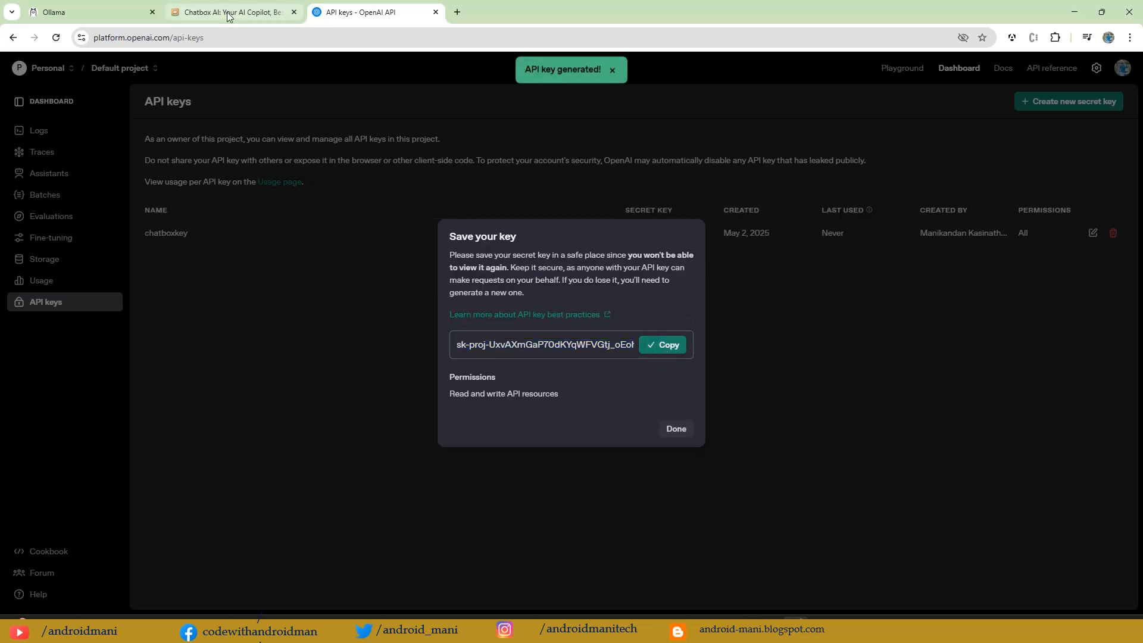
Step: Switch back to the Chatbox app, paste the copied OpenAI key into the API Key field and save the settings
{"action": "key", "text": "alt+Tab"}
{"action": "left_click", "coordinate": [459, 149]}
{"action": "key", "text": "ctrl+v"}
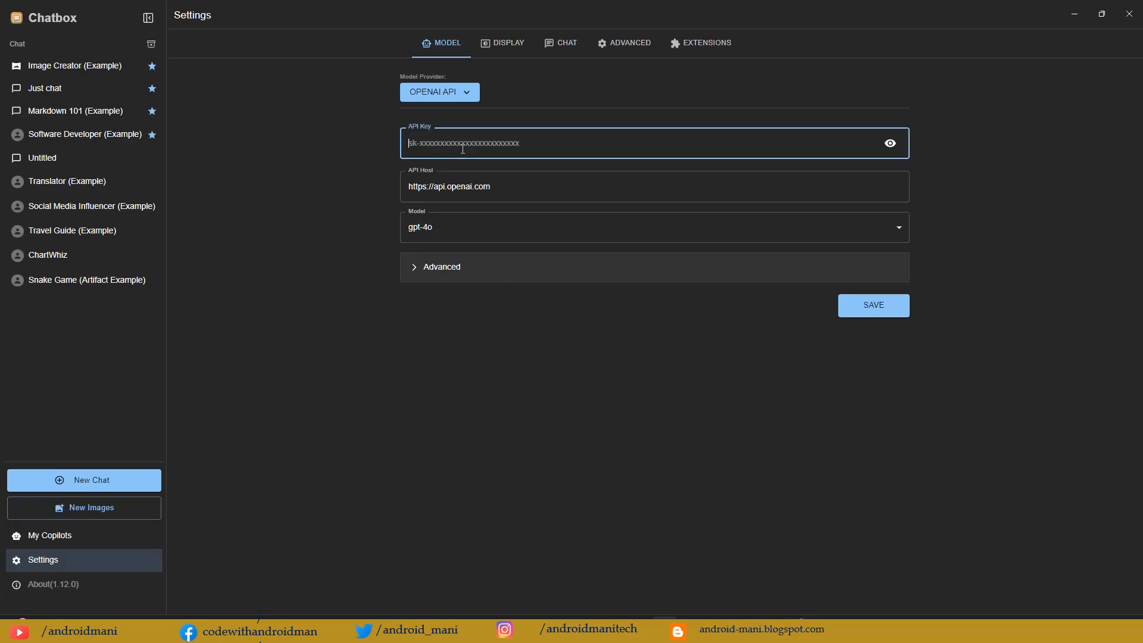
{"action": "left_click", "coordinate": [881, 314]}
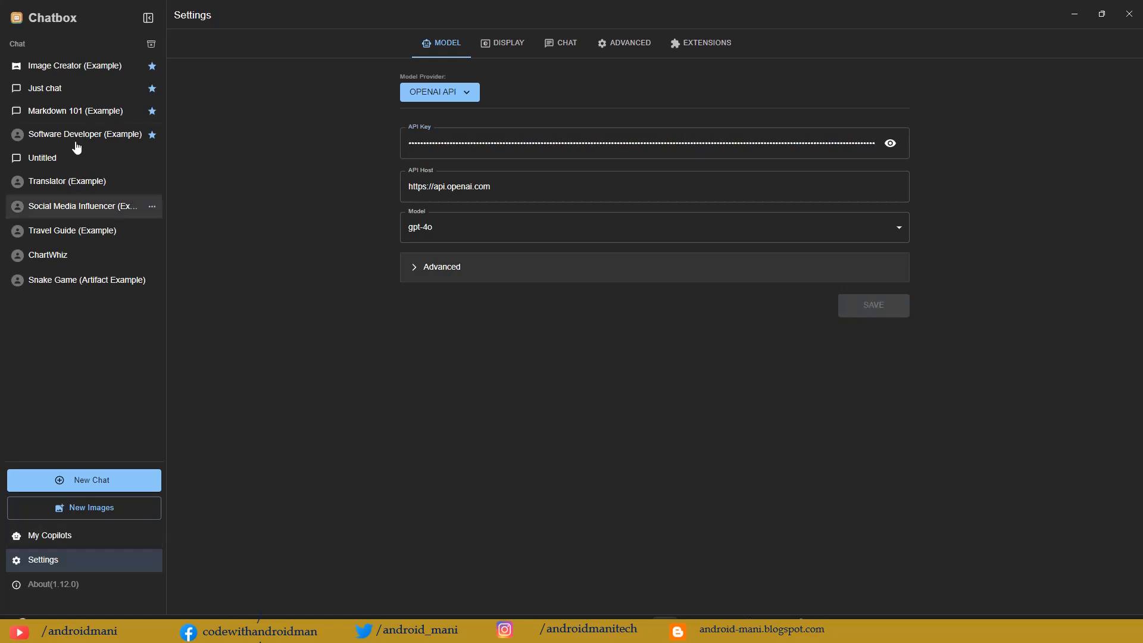
Step: Open the Untitled chat, keep gpt-4o as the model, and send the message "Hi, are you chatgpt?"
{"action": "left_click", "coordinate": [51, 159]}
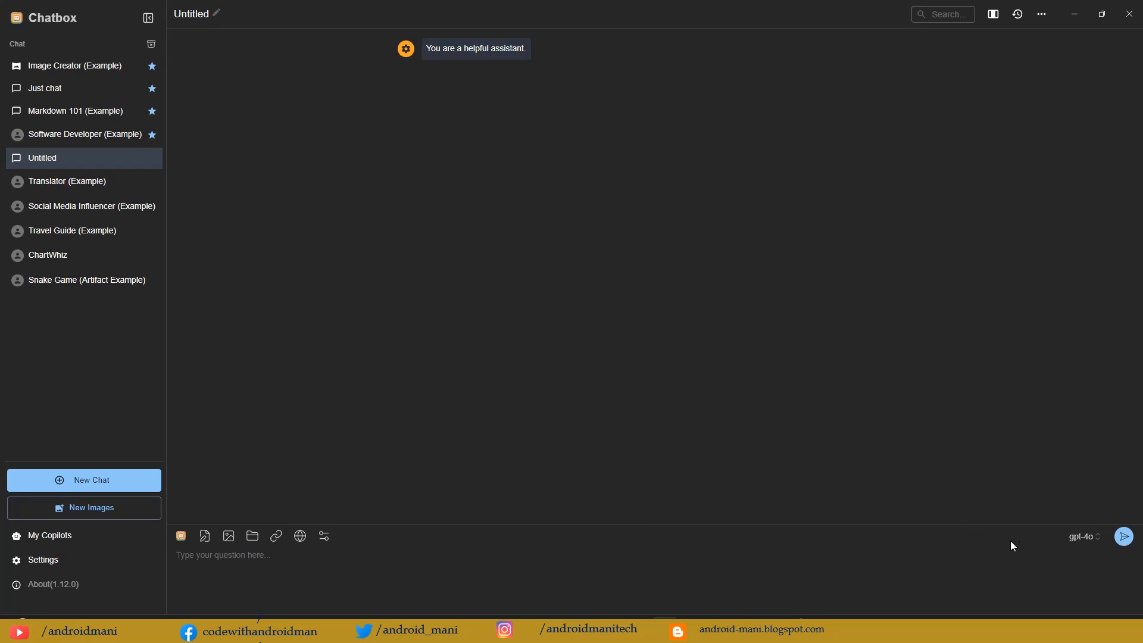
{"action": "left_click", "coordinate": [1087, 542]}
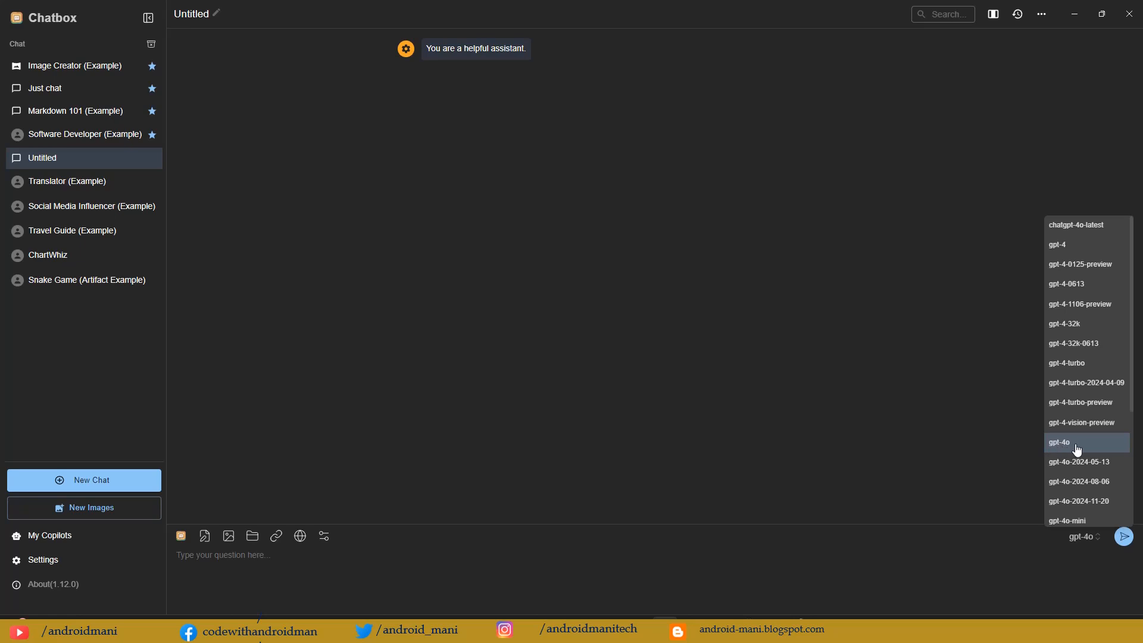
{"action": "left_click", "coordinate": [309, 561]}
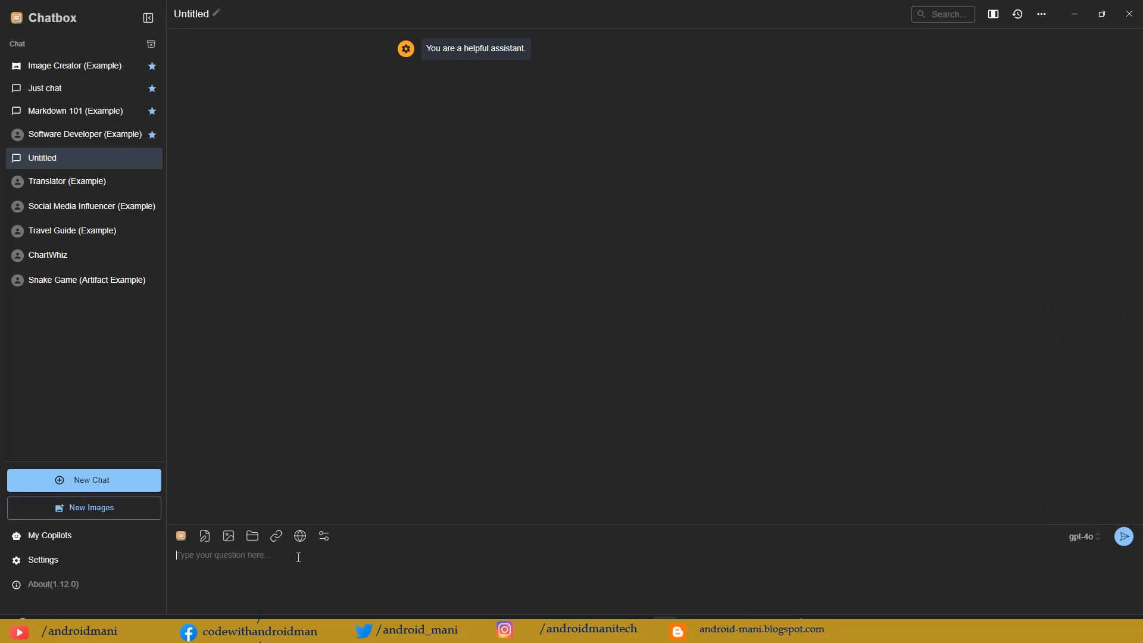
{"action": "type", "text": "Hi, are you chatgpt?"}
{"action": "key", "text": "Return"}
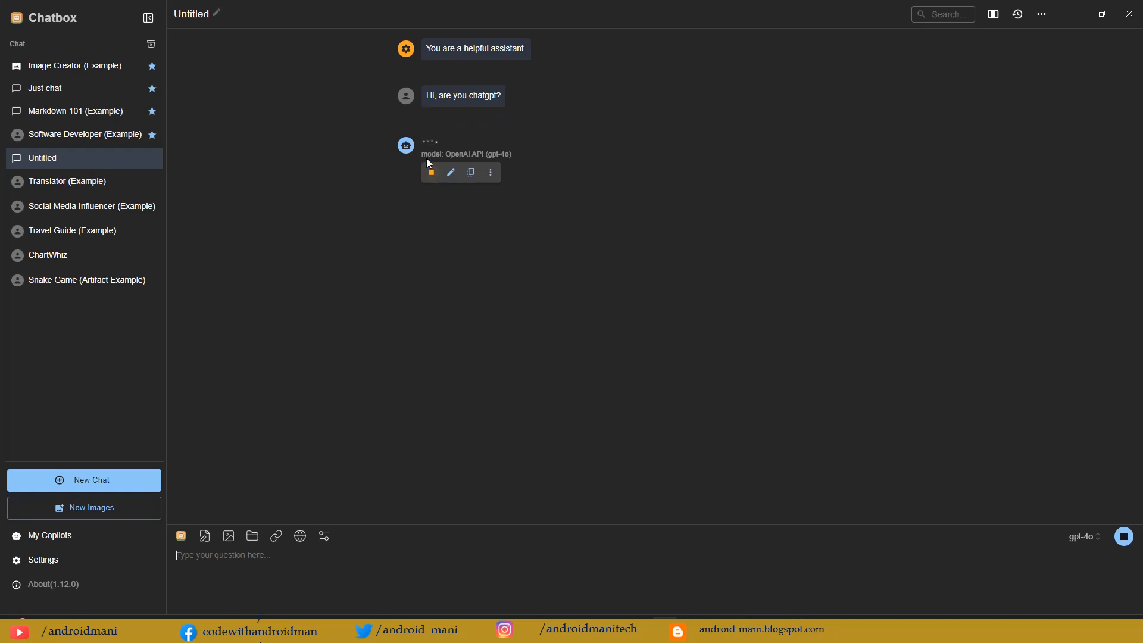
Step: Read the reply to the chatgpt question, checking the model used, the account issue and the quota and billing details
{"action": "left_click_drag", "start_coordinate": [430, 156], "coordinate": [492, 156]}
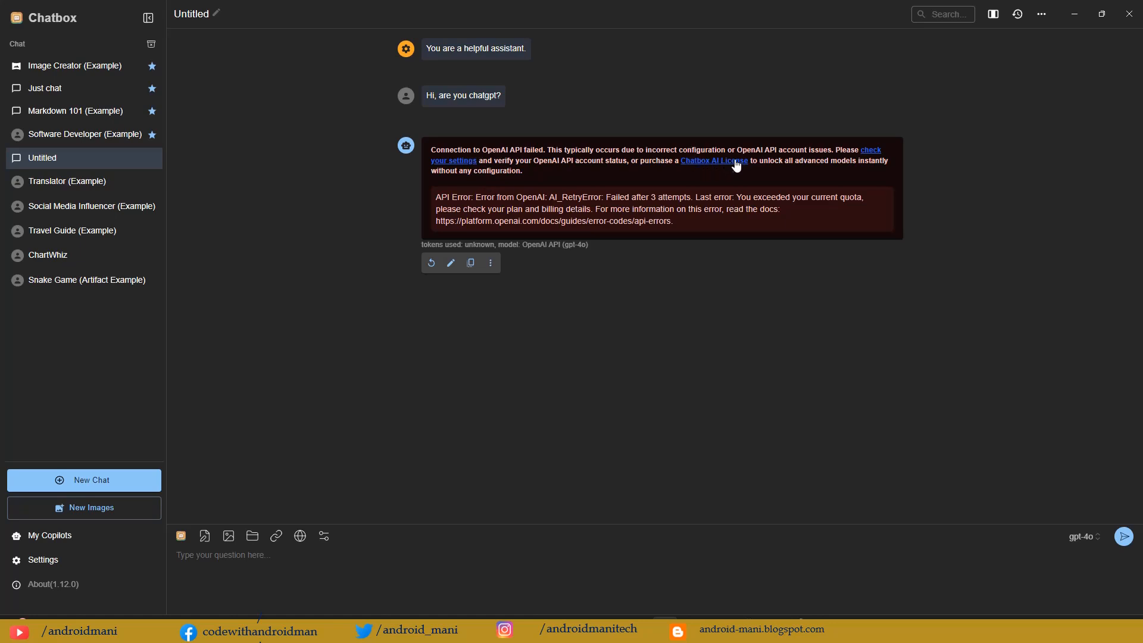
{"action": "left_click_drag", "start_coordinate": [737, 149], "coordinate": [828, 151]}
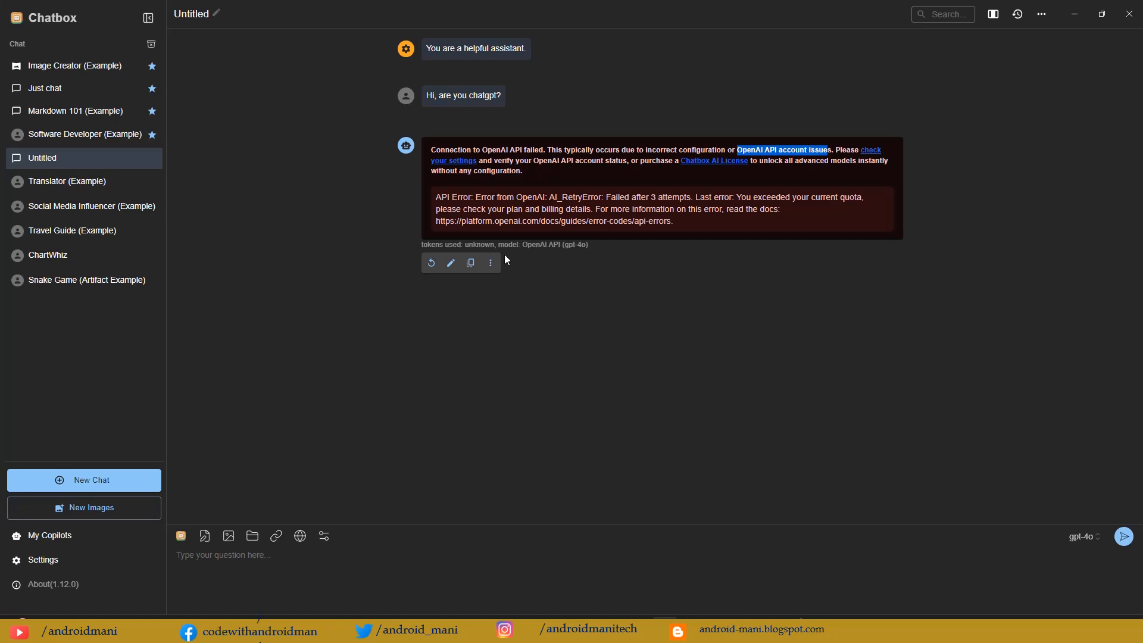
{"action": "left_click_drag", "start_coordinate": [607, 198], "coordinate": [695, 198]}
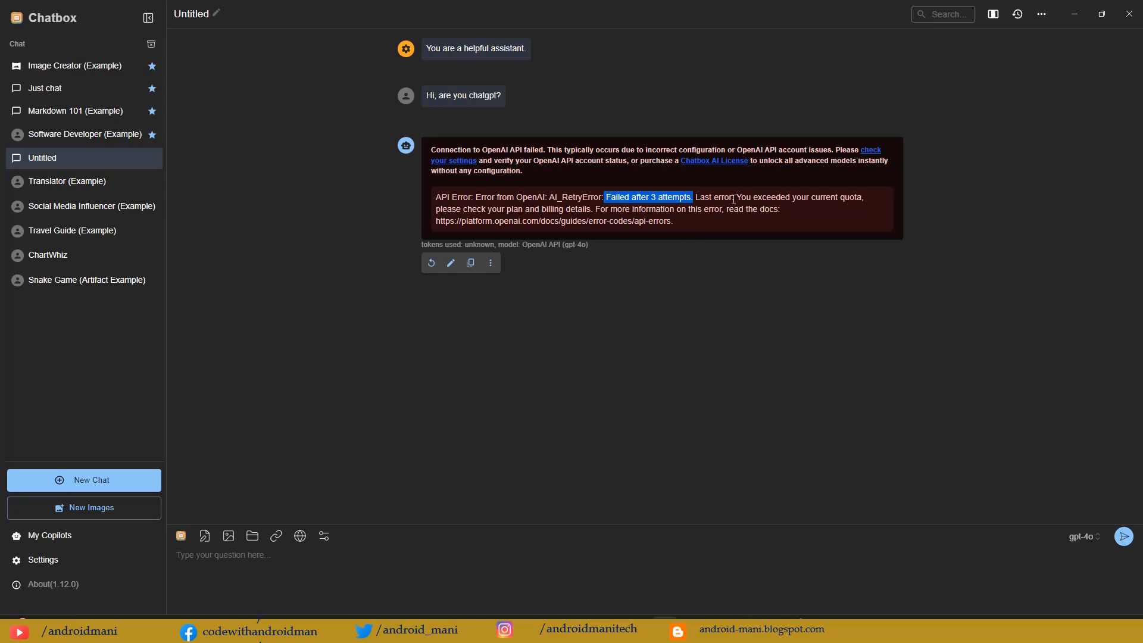
{"action": "key", "text": "alt+Tab"}
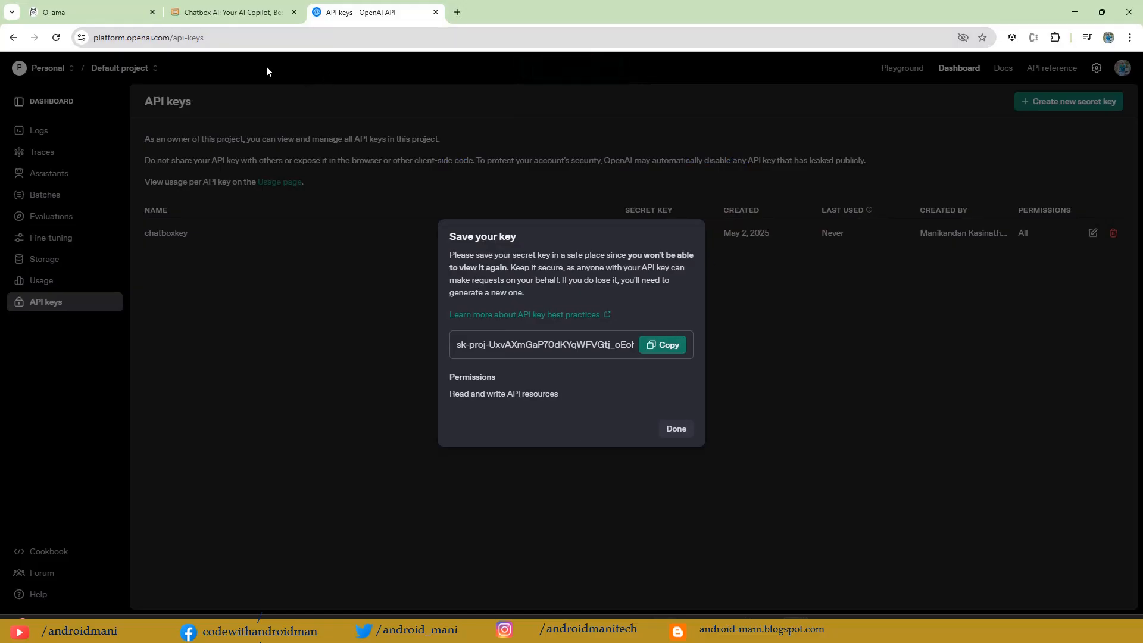
{"action": "key", "text": "alt+Tab"}
{"action": "mouse_move", "coordinate": [681, 248]}
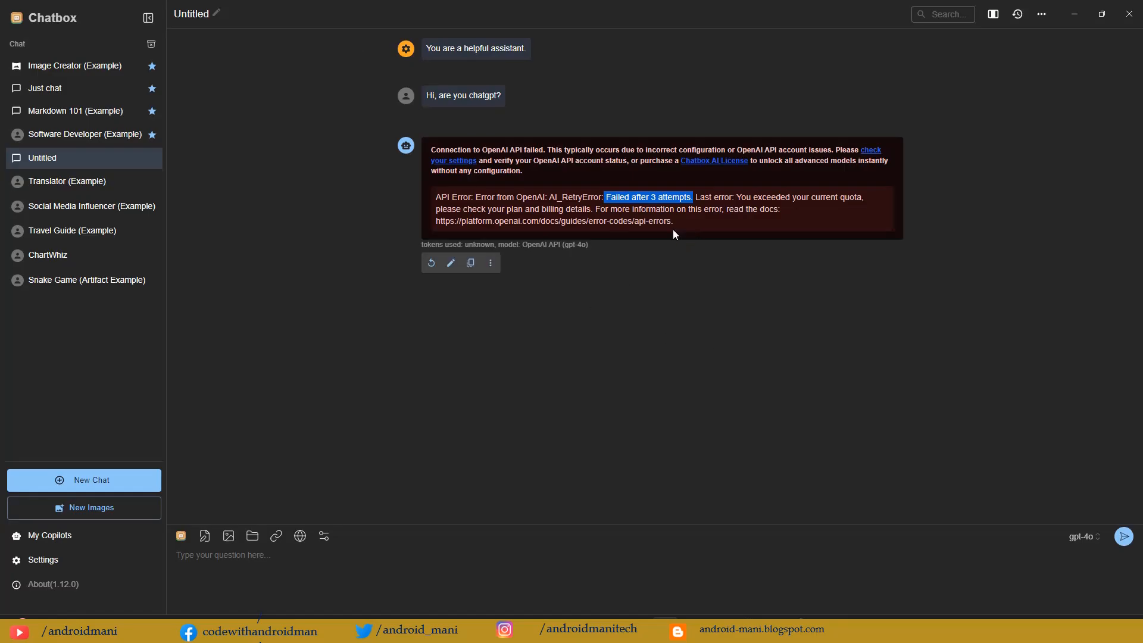
{"action": "left_click", "coordinate": [540, 202]}
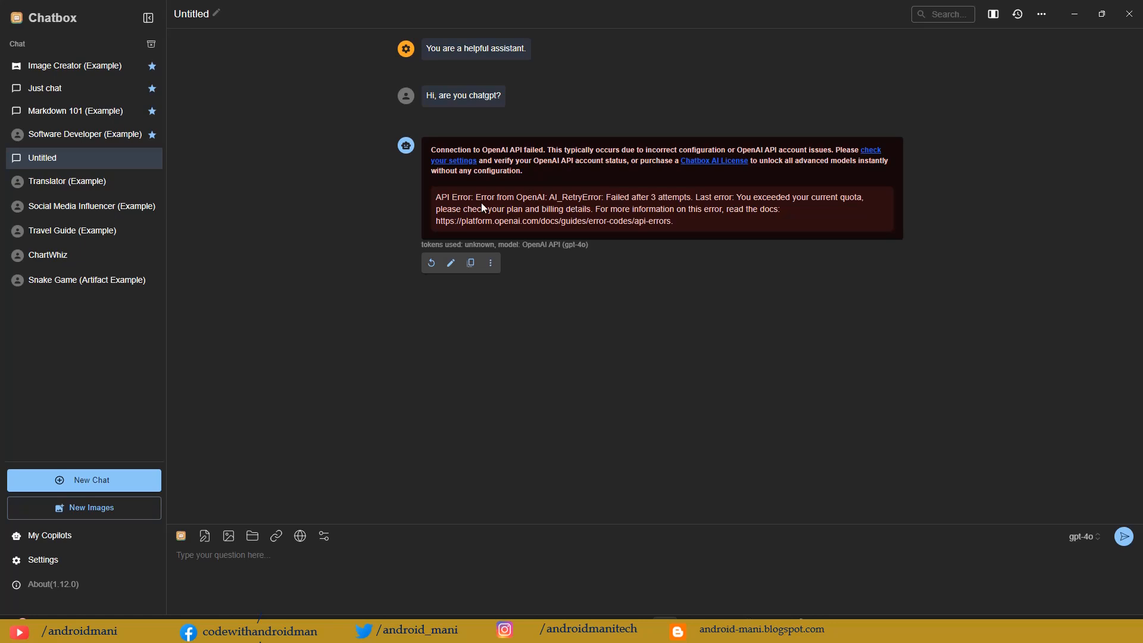
{"action": "left_click_drag", "start_coordinate": [439, 198], "coordinate": [576, 209]}
{"action": "left_click", "coordinate": [832, 205]}
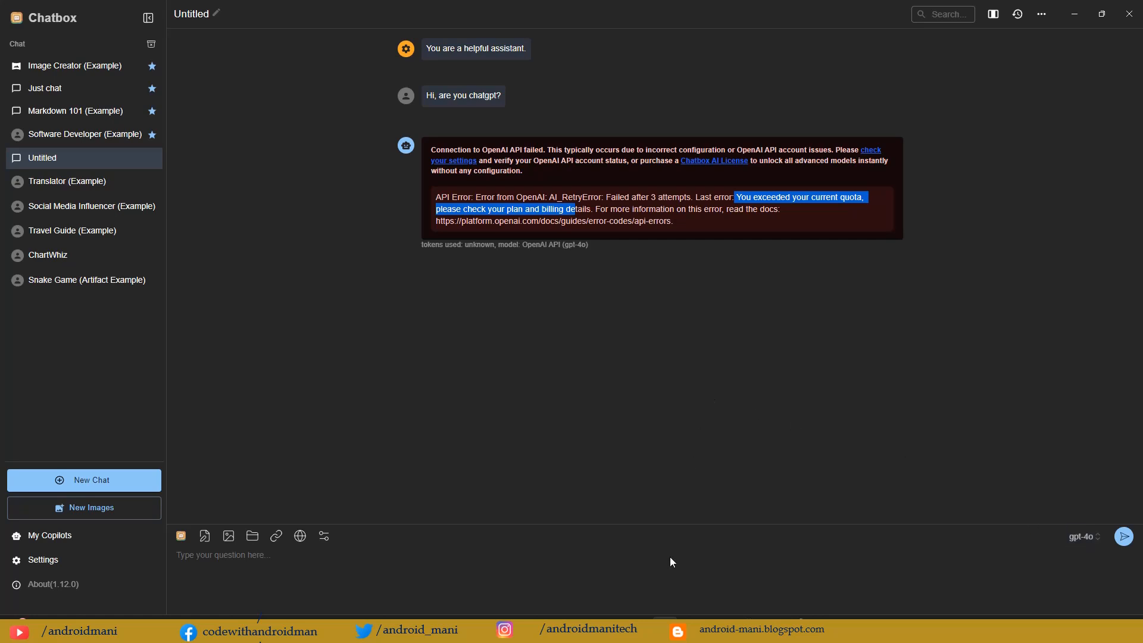
Step: Switch to LM Studio, check the loaded gemma-3-4b-it-qat model, and start the local developer server
{"action": "left_click", "coordinate": [691, 565]}
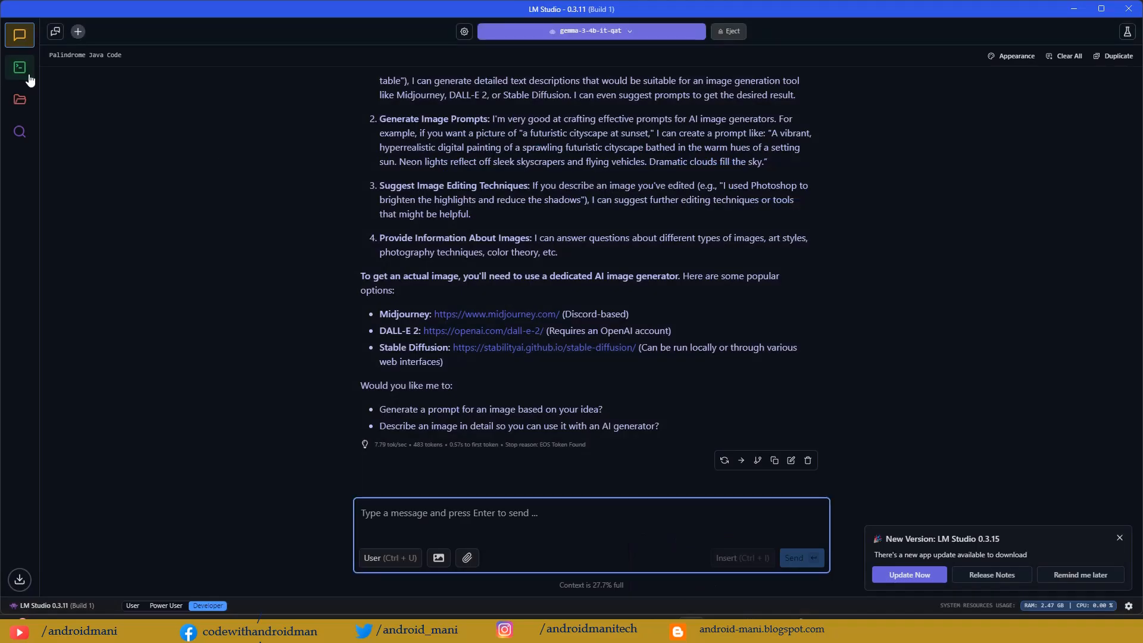
{"action": "left_click", "coordinate": [604, 31]}
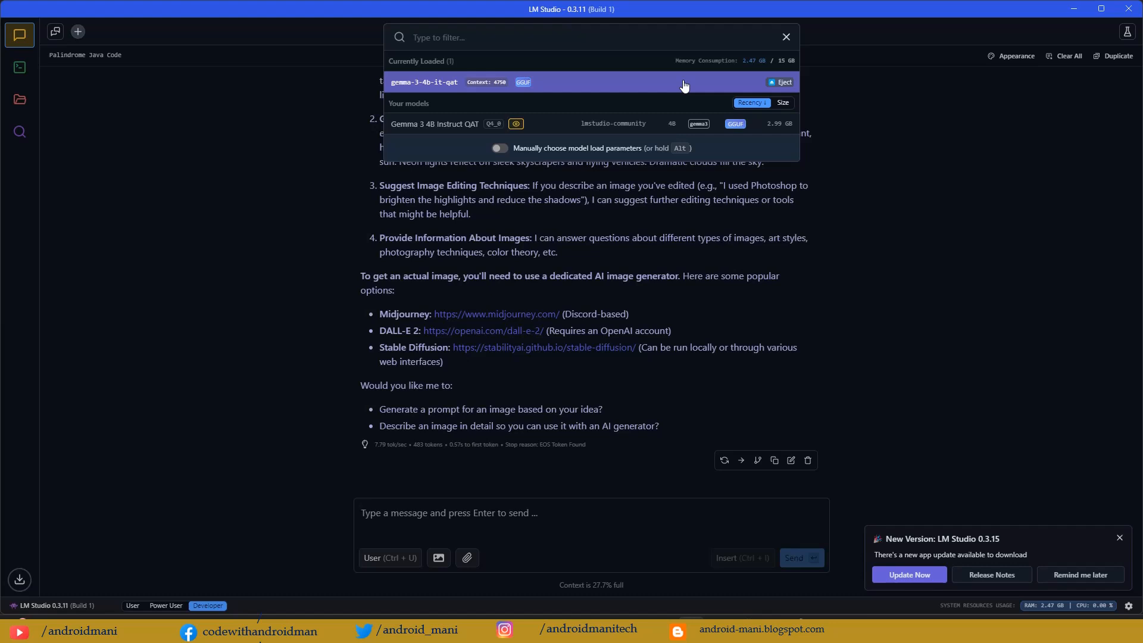
{"action": "left_click", "coordinate": [559, 85]}
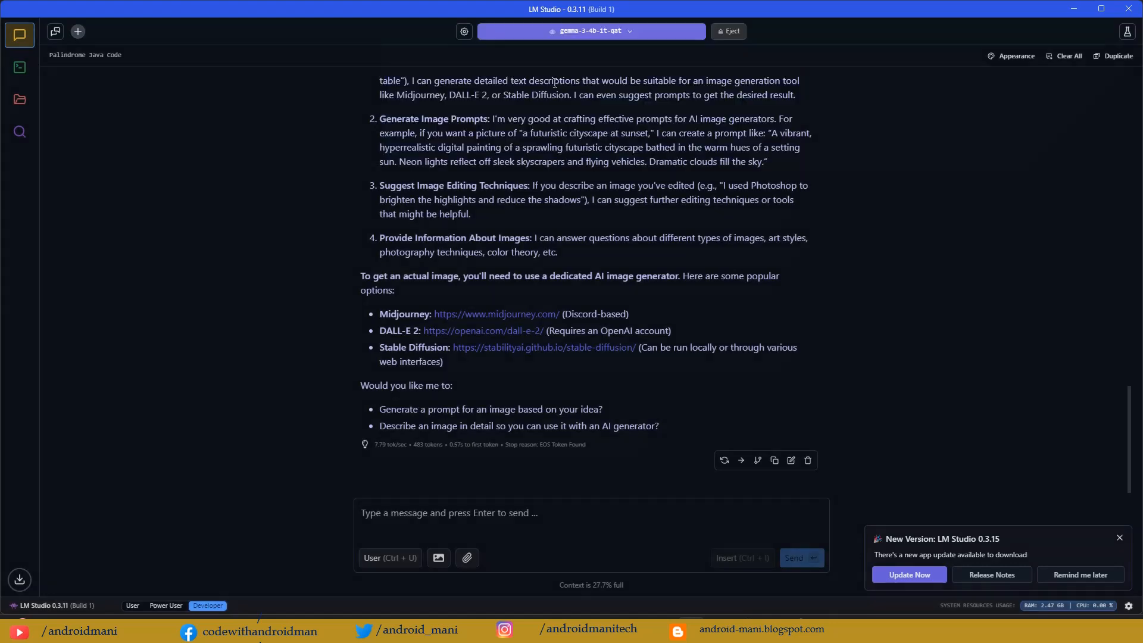
{"action": "left_click", "coordinate": [19, 70]}
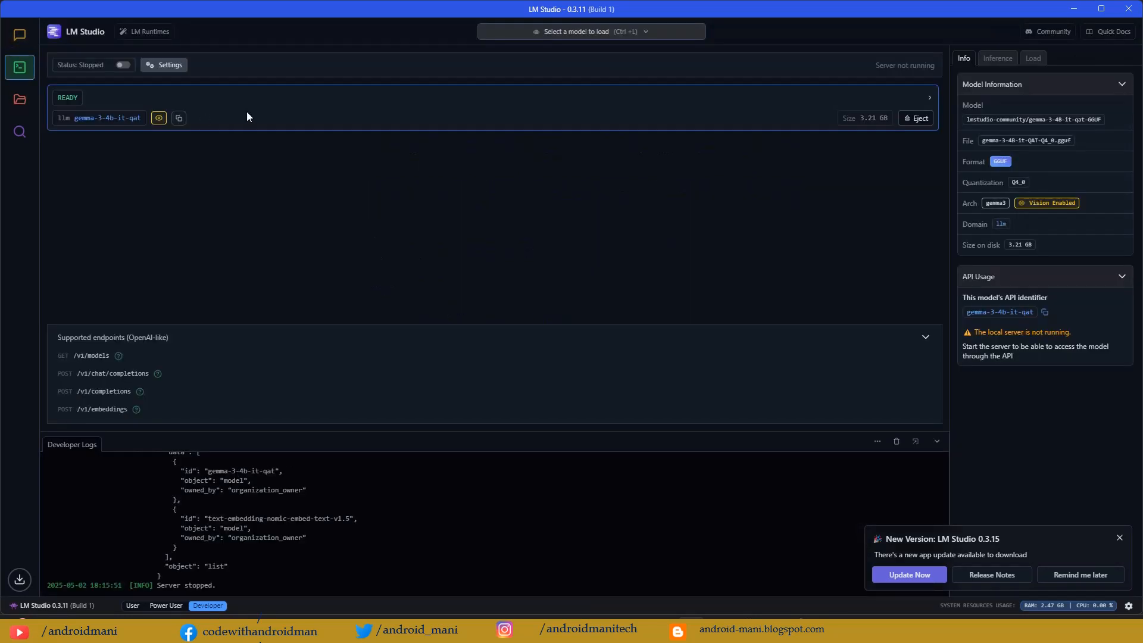
{"action": "left_click", "coordinate": [123, 65]}
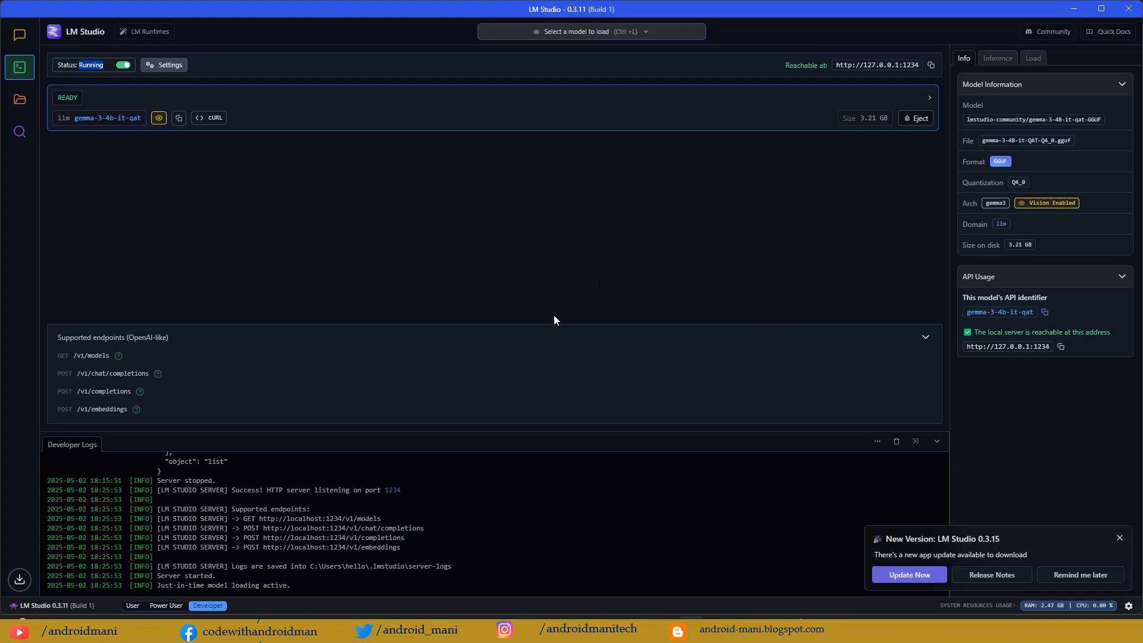
{"action": "key", "text": "alt+Tab"}
{"action": "key", "text": "alt+Tab"}
{"action": "left_click", "coordinate": [1061, 351]}
{"action": "left_click_drag", "start_coordinate": [992, 348], "coordinate": [1030, 347]}
{"action": "key", "text": "alt+Tab"}
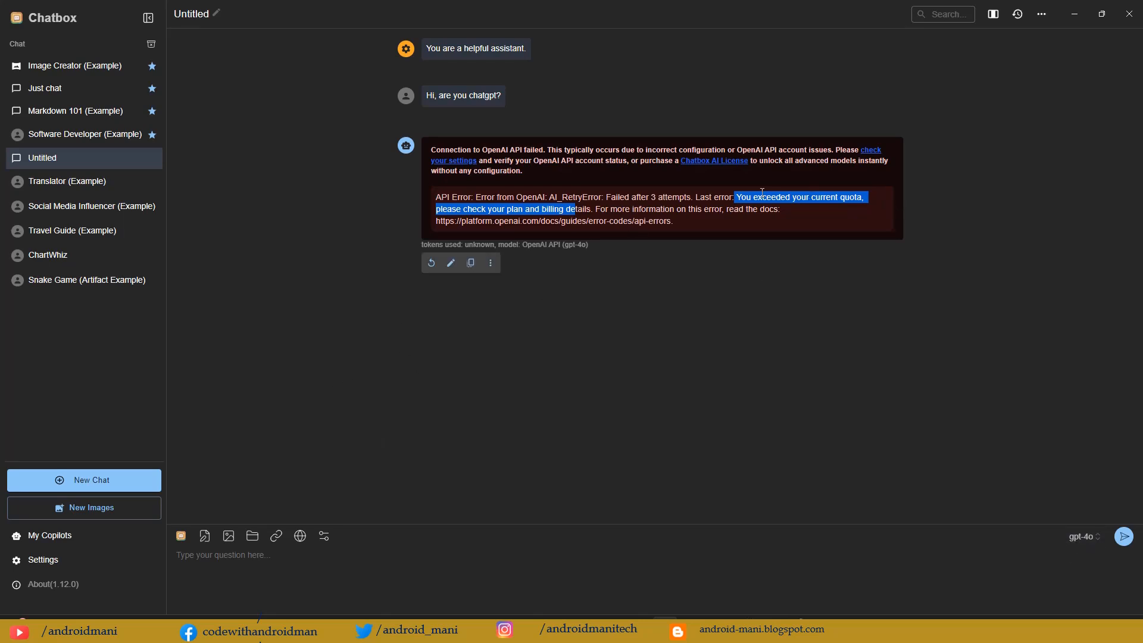
{"action": "left_click", "coordinate": [42, 558]}
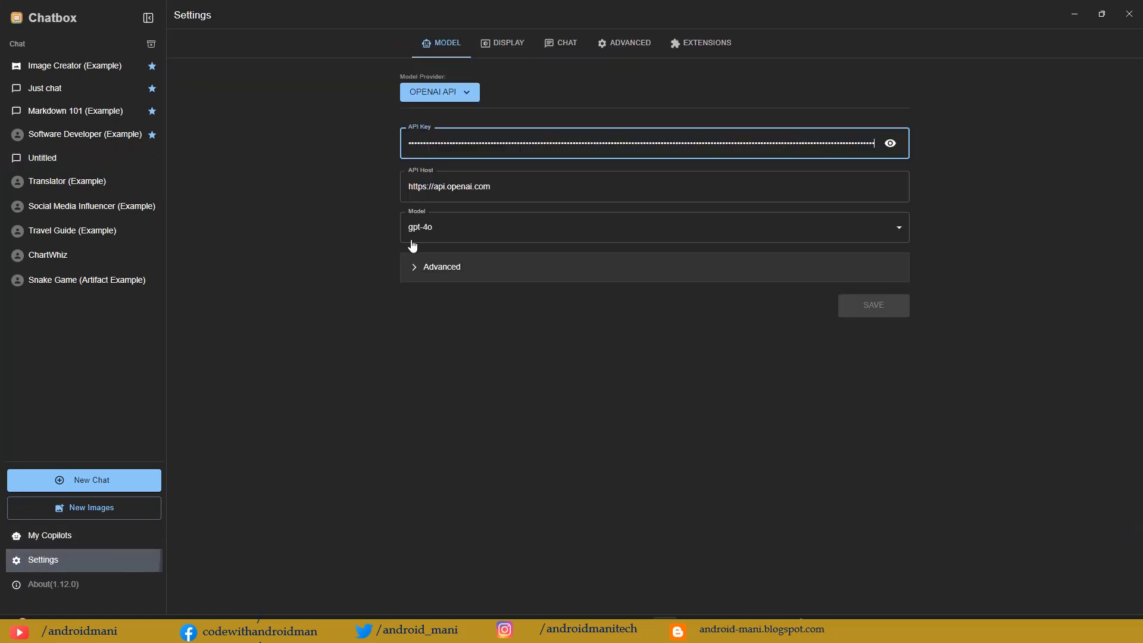
{"action": "left_click", "coordinate": [443, 94]}
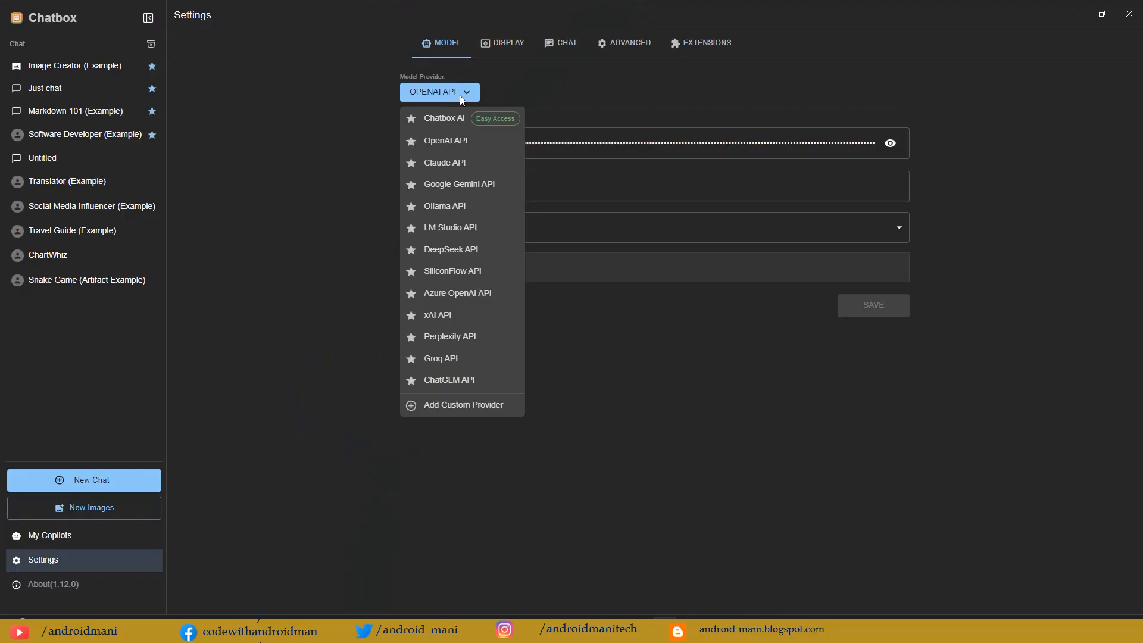
{"action": "left_click", "coordinate": [449, 232]}
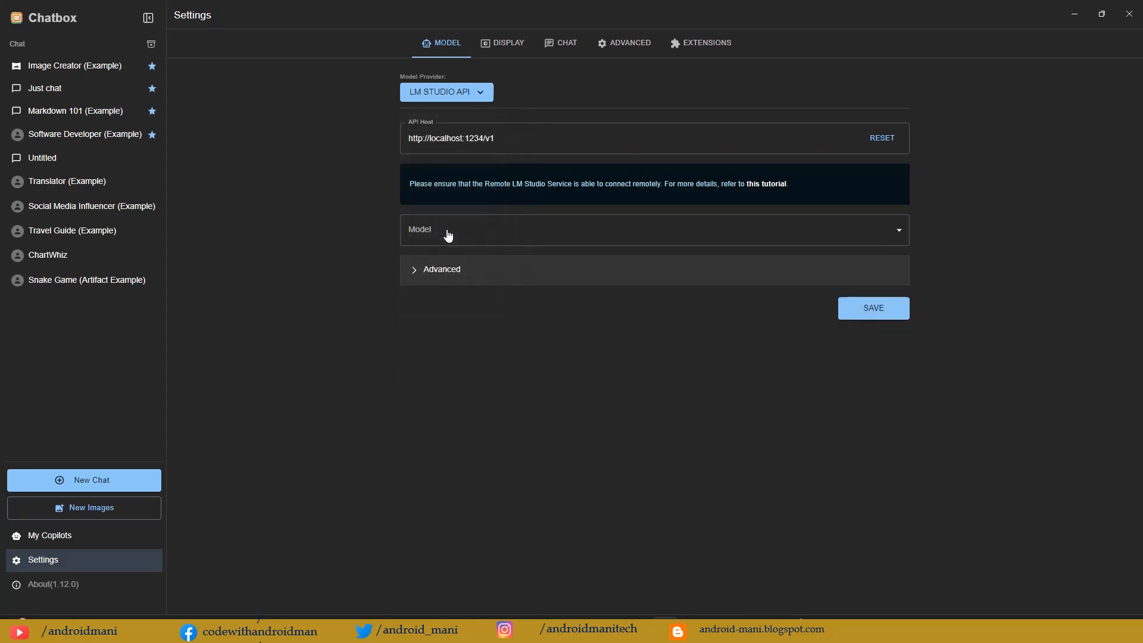
{"action": "triple_click", "coordinate": [506, 141]}
{"action": "key", "text": "ctrl+v"}
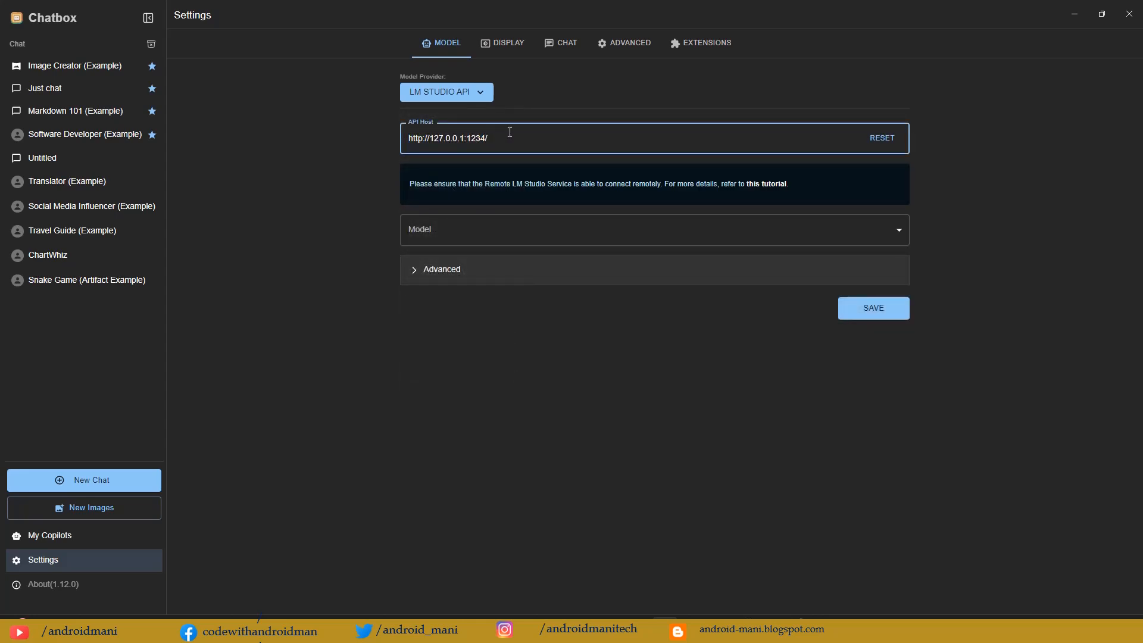
{"action": "type", "text": "/v1"}
Step: Choose gemma-3-4b-it-qat as the LM Studio model and save the settings
{"action": "left_click", "coordinate": [503, 235]}
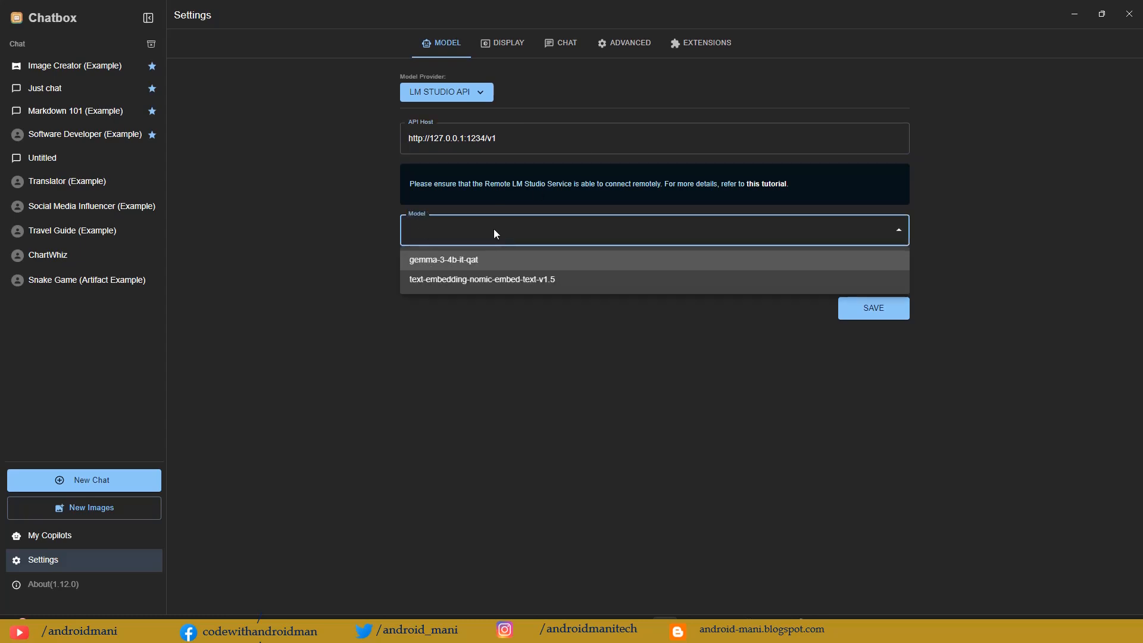
{"action": "left_click", "coordinate": [457, 263]}
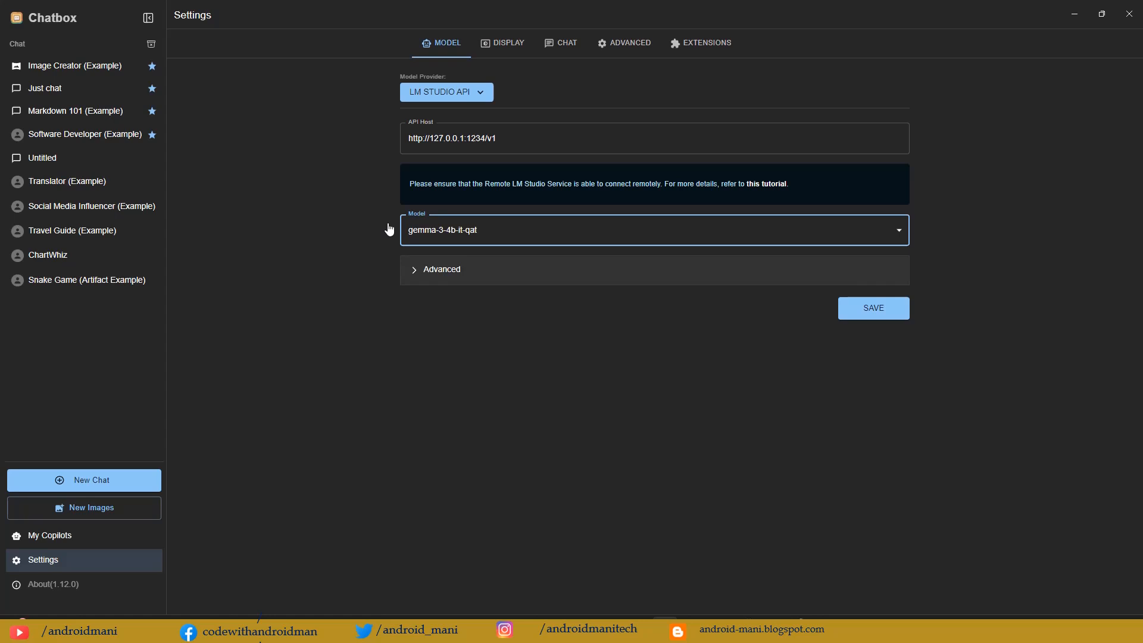
{"action": "left_click", "coordinate": [475, 232]}
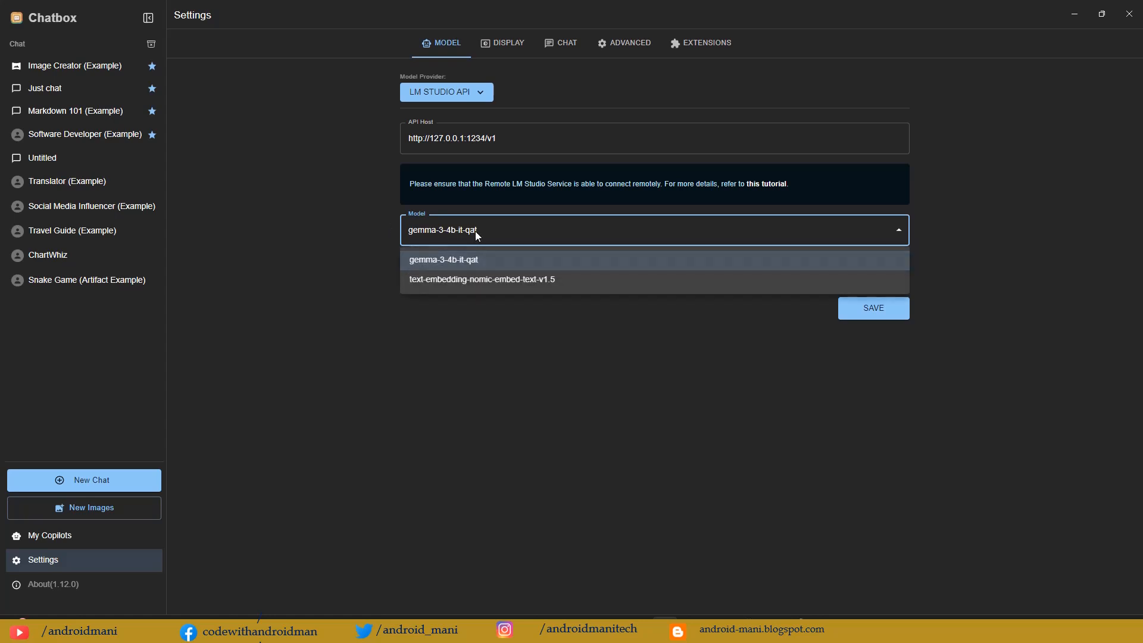
{"action": "left_click", "coordinate": [476, 232]}
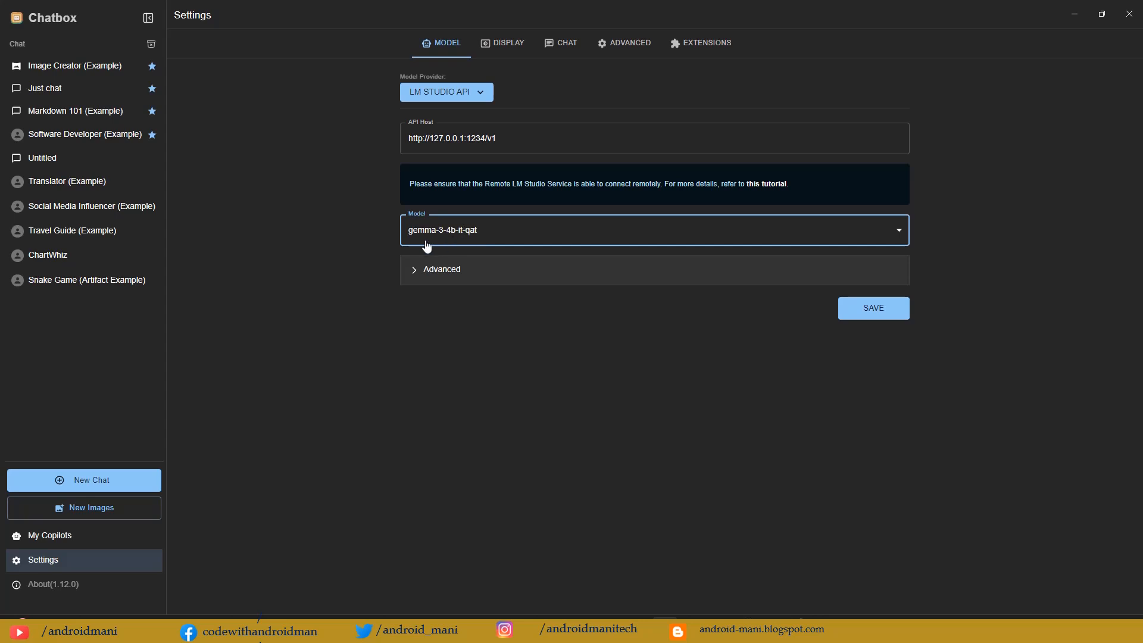
{"action": "left_click", "coordinate": [869, 309]}
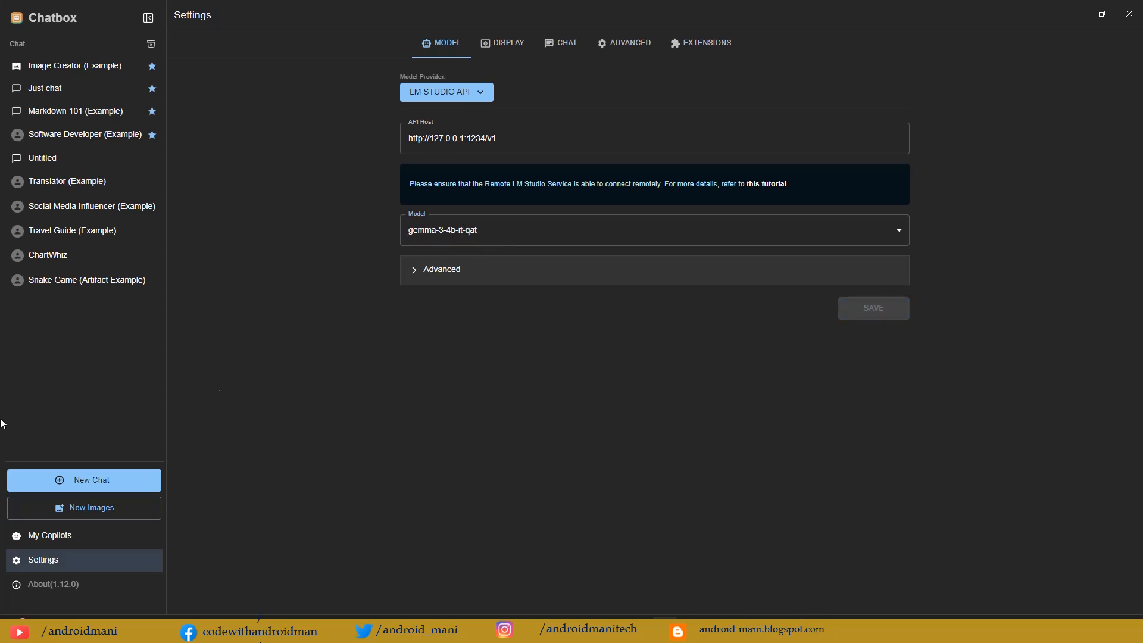
Step: Return to the Untitled chat, send "Hi are you which ai model?" with gemma-3-4b-it-qat, and check the creator named in the reply
{"action": "left_click", "coordinate": [67, 158]}
{"action": "left_click", "coordinate": [1050, 543]}
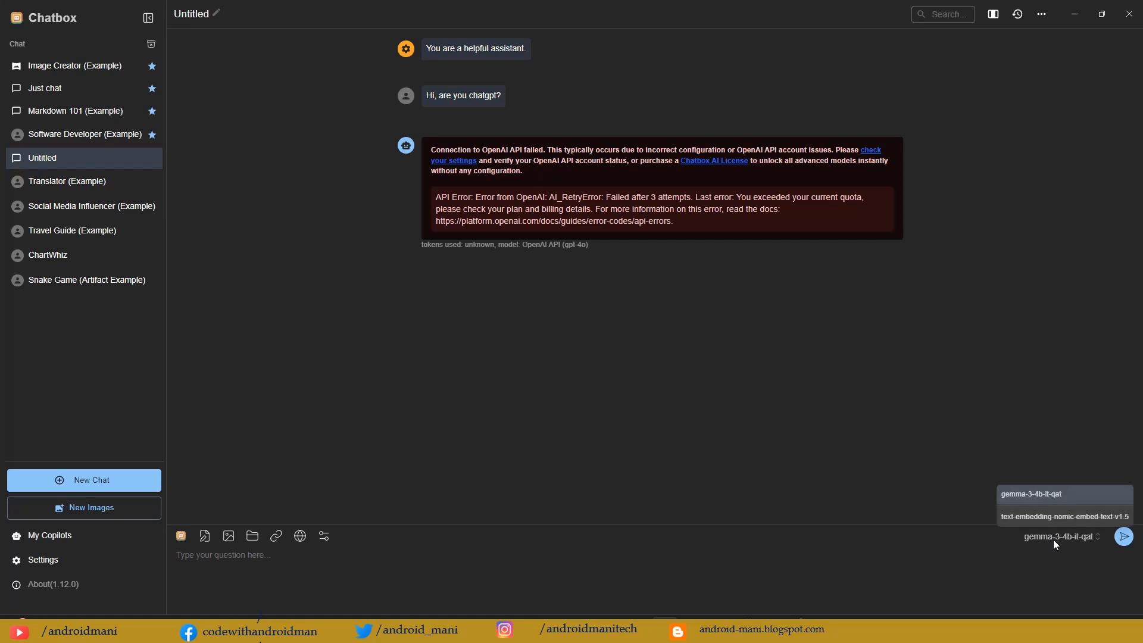
{"action": "left_click", "coordinate": [453, 569]}
{"action": "type", "text": "H"}
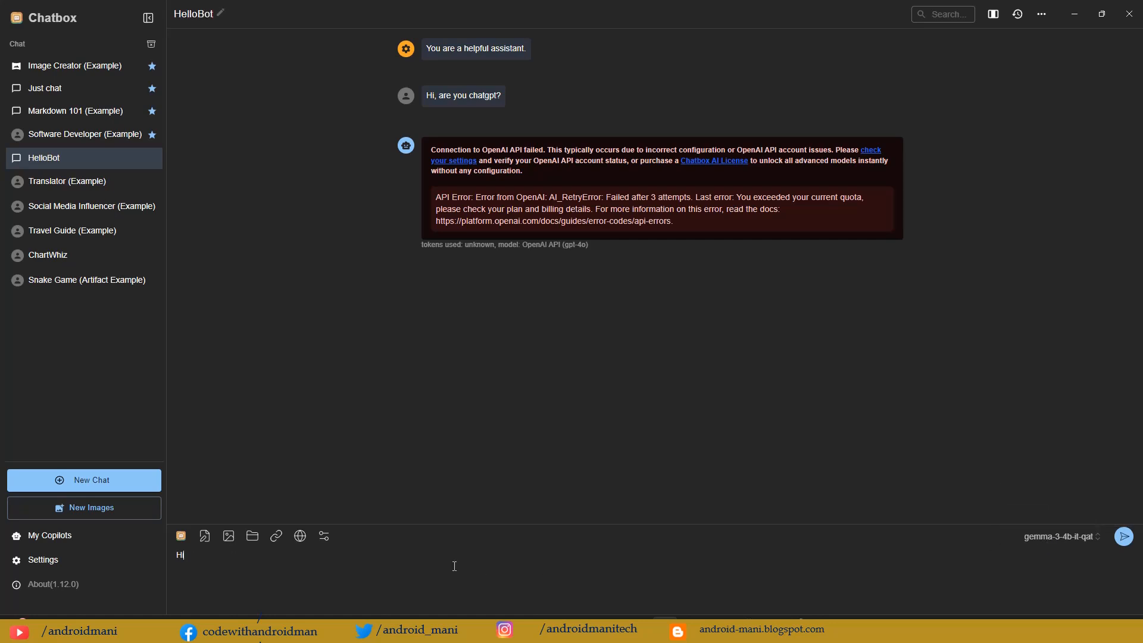
{"action": "type", "text": "i are you which ai model?"}
{"action": "key", "text": "Return"}
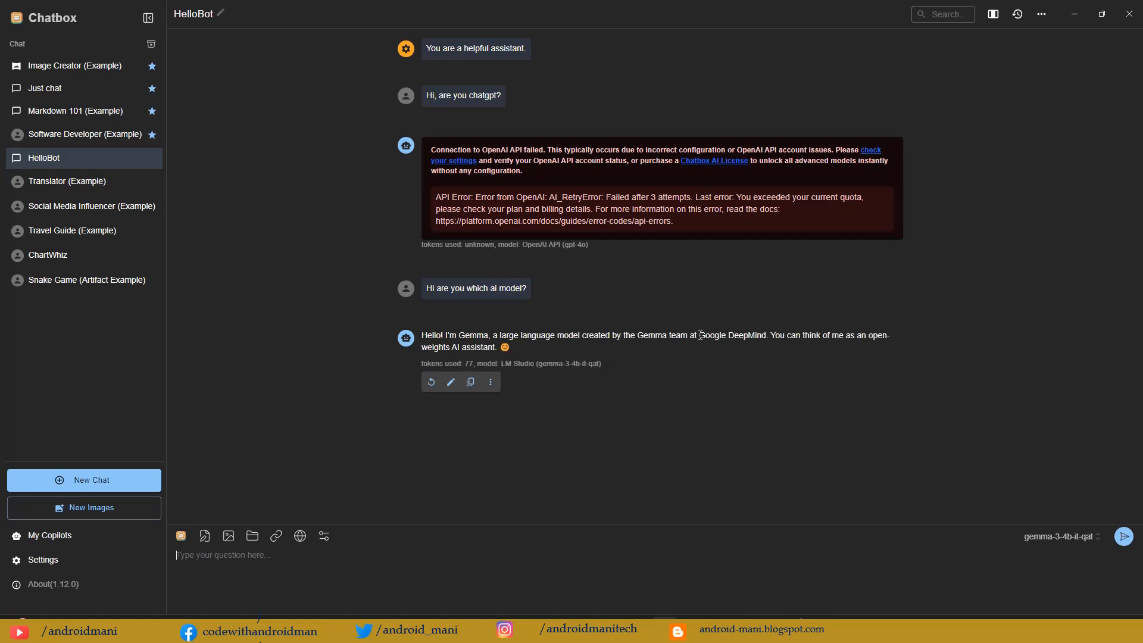
{"action": "left_click_drag", "start_coordinate": [701, 335], "coordinate": [767, 336]}
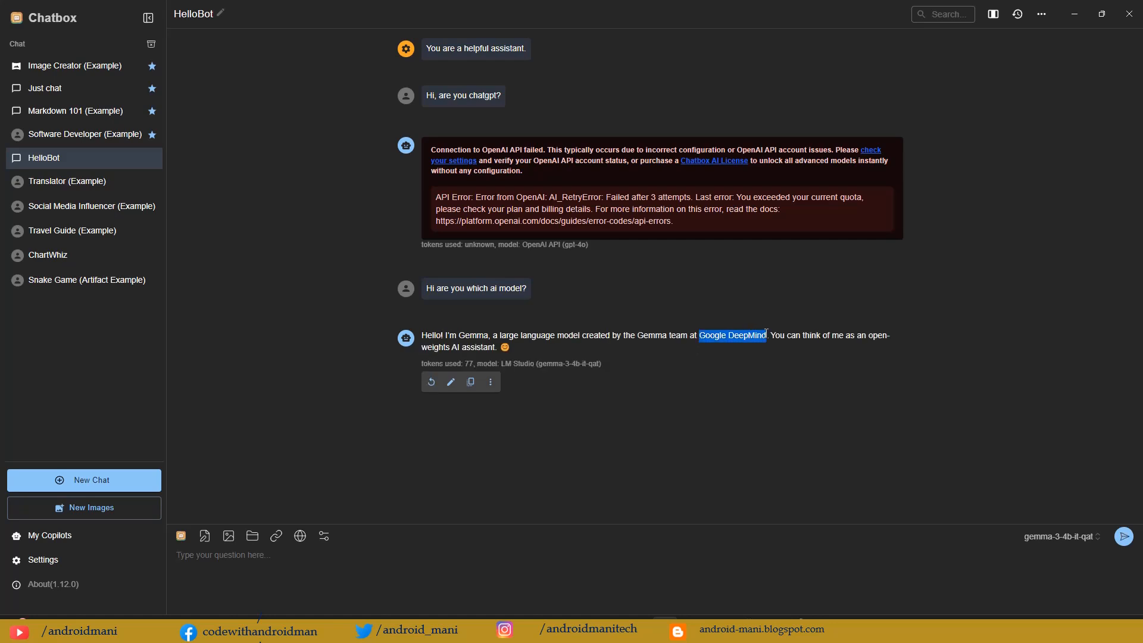
Step: Send "can you create simple android app with jetpack compose for todo app?" and read the start of the reply
{"action": "left_click", "coordinate": [251, 561]}
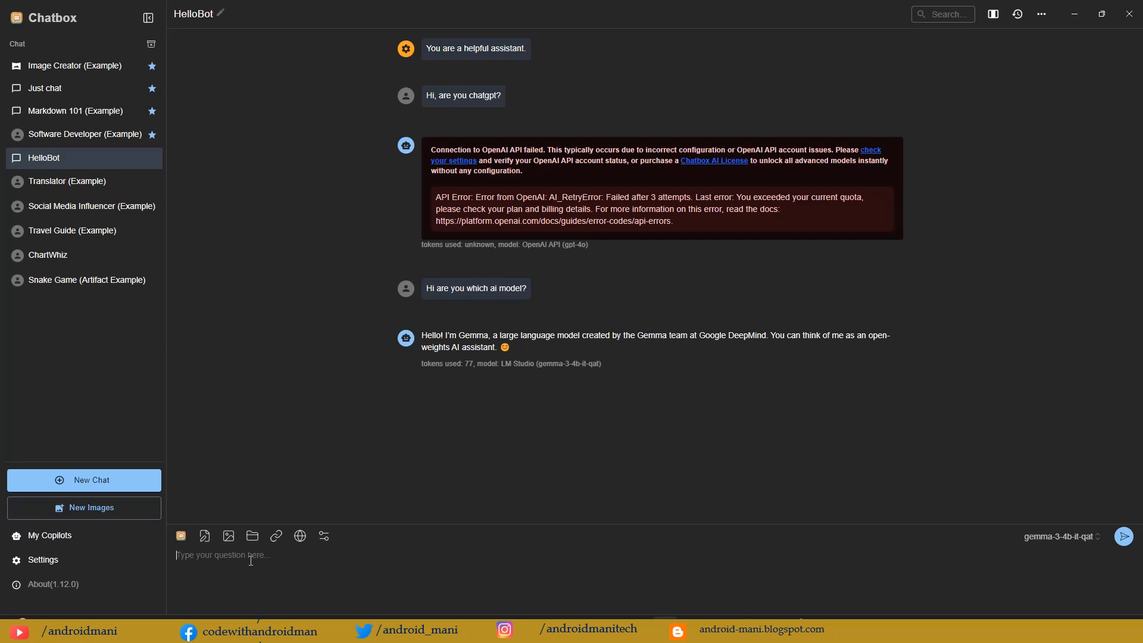
{"action": "type", "text": "can you create"}
{"action": "type", "text": "simple android app with je"}
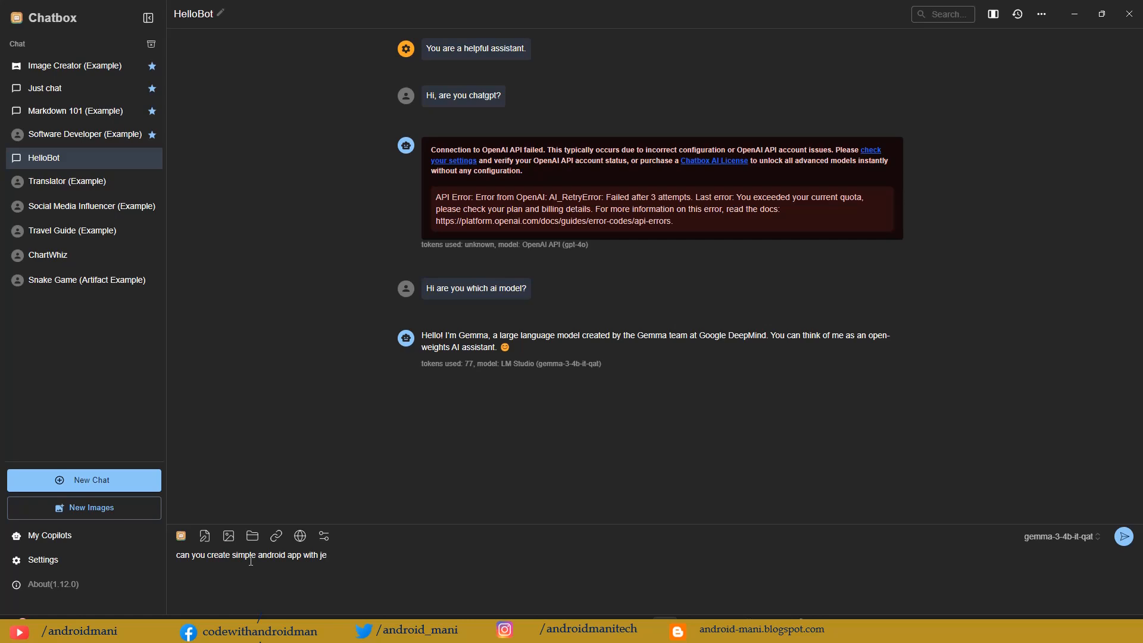
{"action": "type", "text": "tpack compose for todo app?"}
{"action": "key", "text": "Return"}
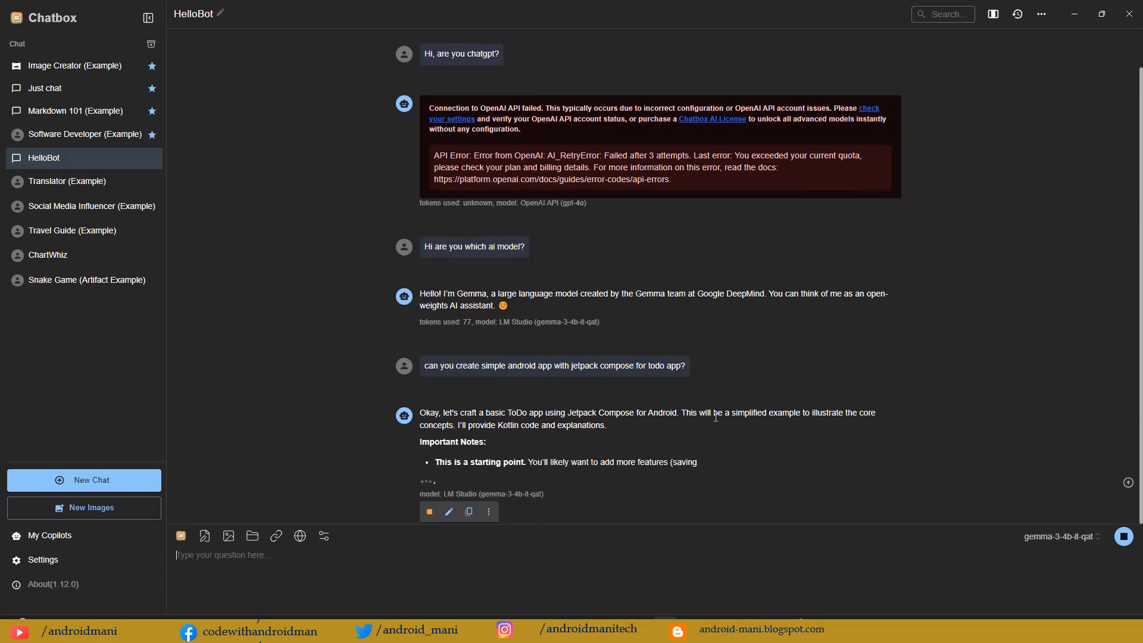
{"action": "left_click_drag", "start_coordinate": [679, 416], "coordinate": [654, 413]}
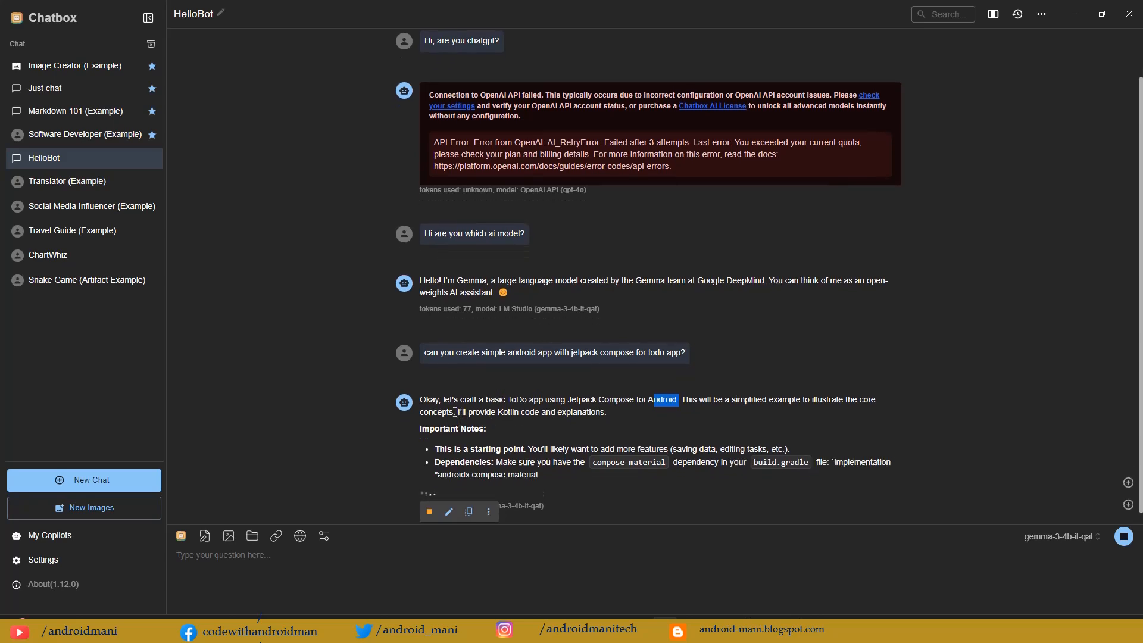
{"action": "left_click_drag", "start_coordinate": [455, 412], "coordinate": [495, 412]}
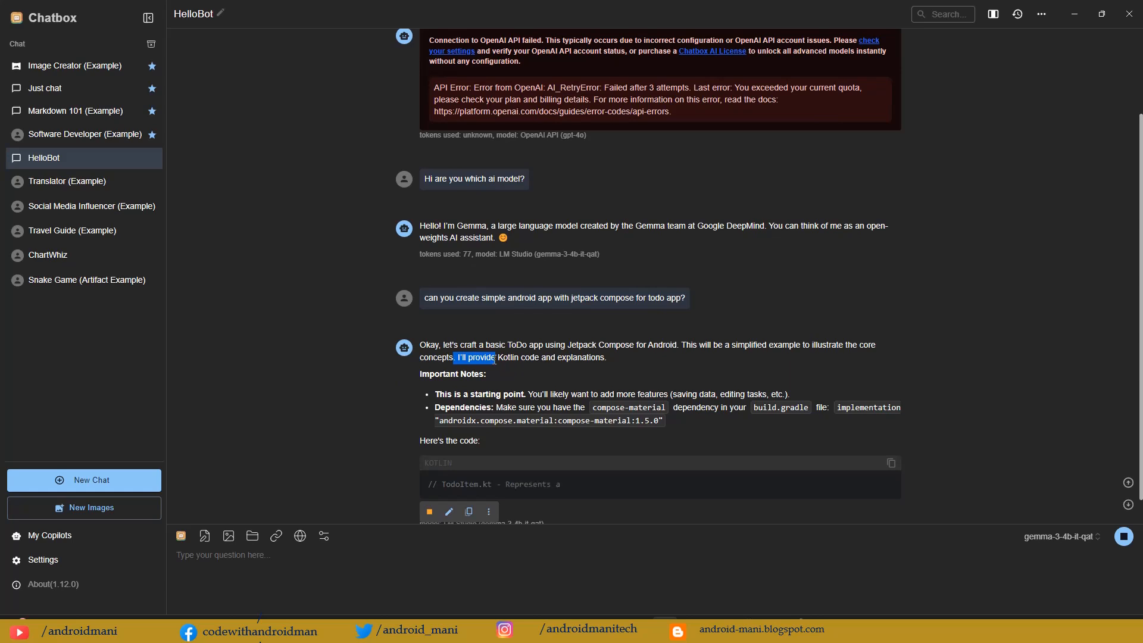
Step: Read the important notes on added features and dependencies in the todo app reply, and look through the generated Kotlin code
{"action": "left_click", "coordinate": [499, 359]}
{"action": "left_click_drag", "start_coordinate": [499, 360], "coordinate": [596, 359]}
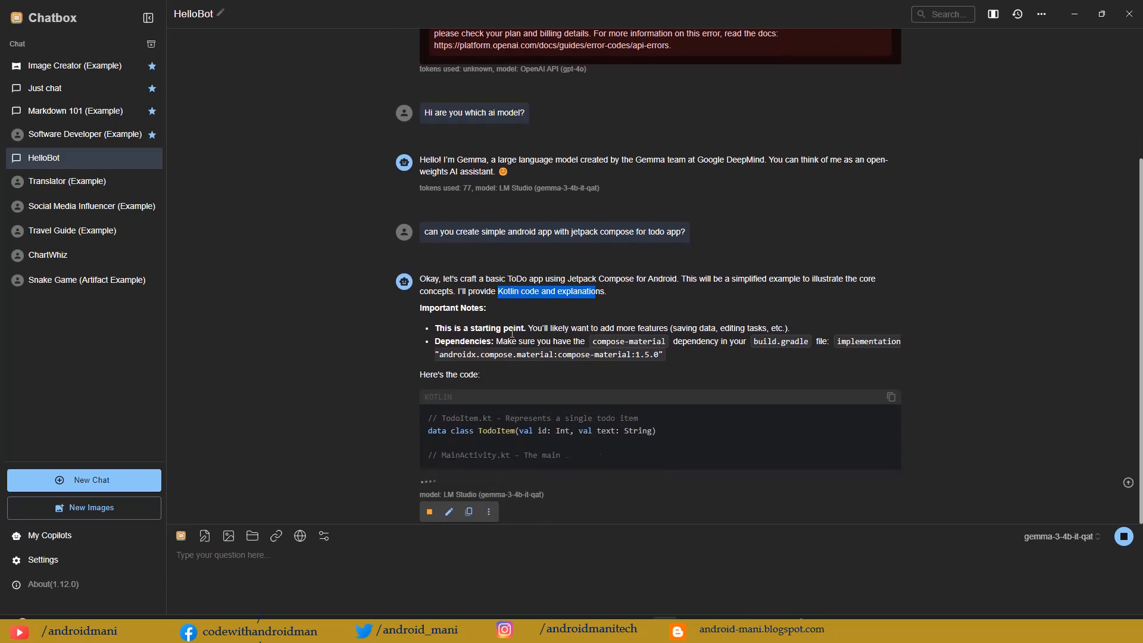
{"action": "left_click_drag", "start_coordinate": [449, 328], "coordinate": [666, 328]}
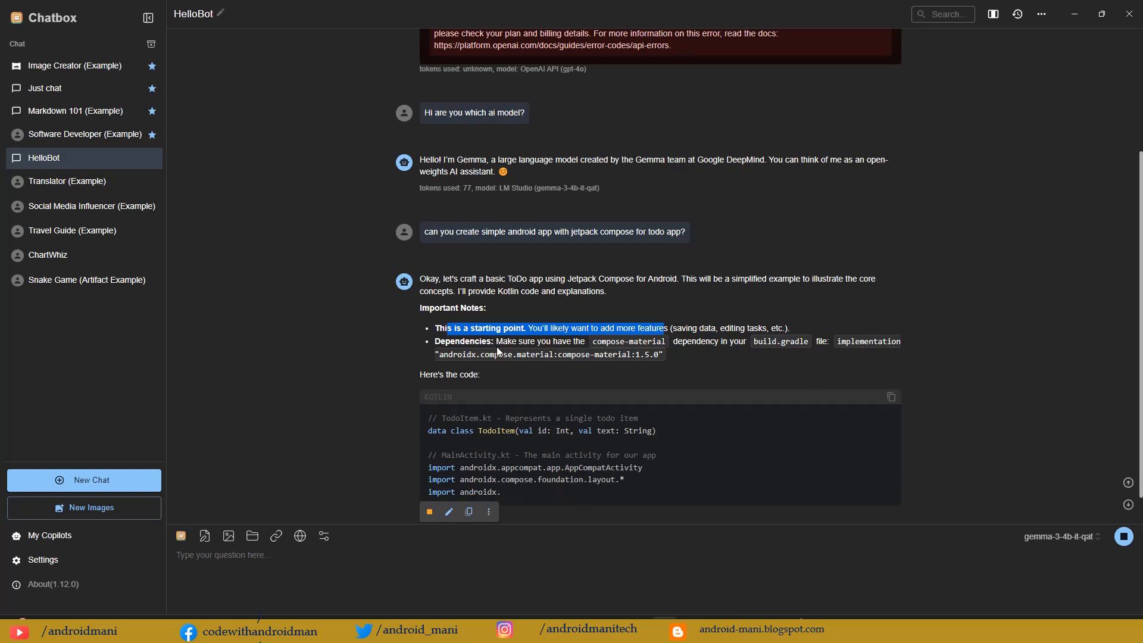
{"action": "left_click", "coordinate": [554, 331]}
{"action": "left_click_drag", "start_coordinate": [542, 329], "coordinate": [665, 329]}
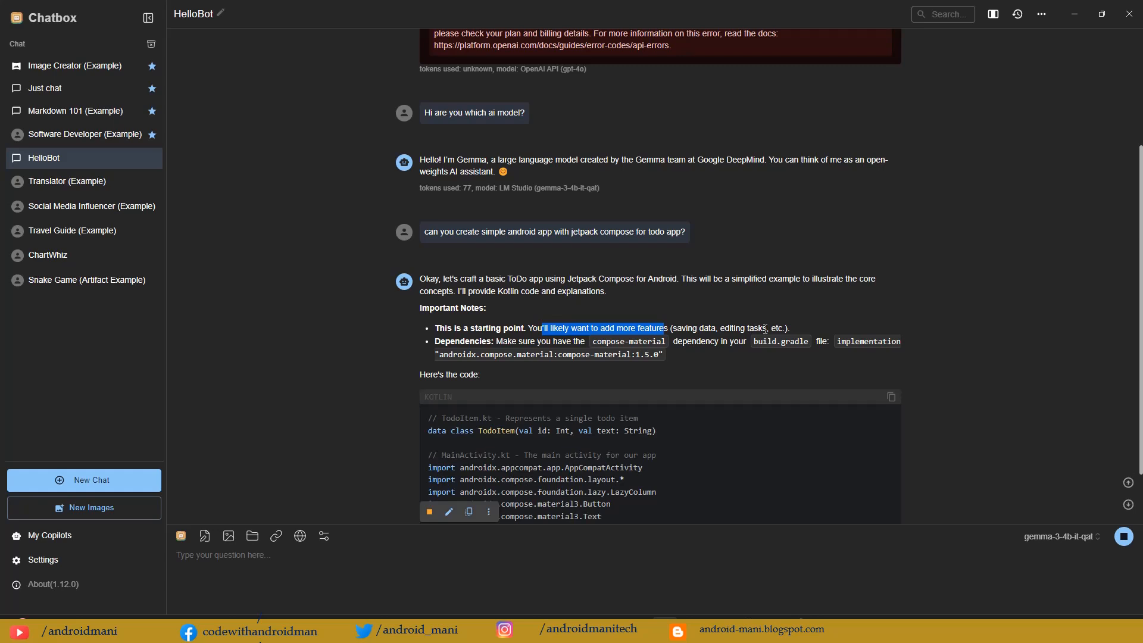
{"action": "left_click_drag", "start_coordinate": [791, 329], "coordinate": [623, 328]}
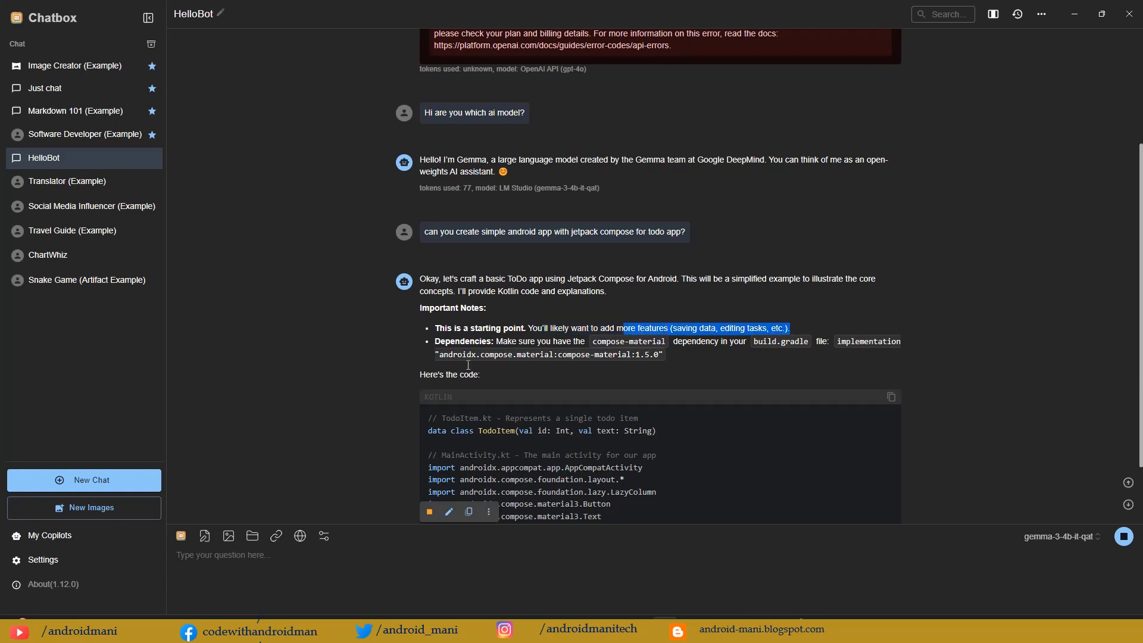
{"action": "left_click_drag", "start_coordinate": [529, 329], "coordinate": [636, 328]}
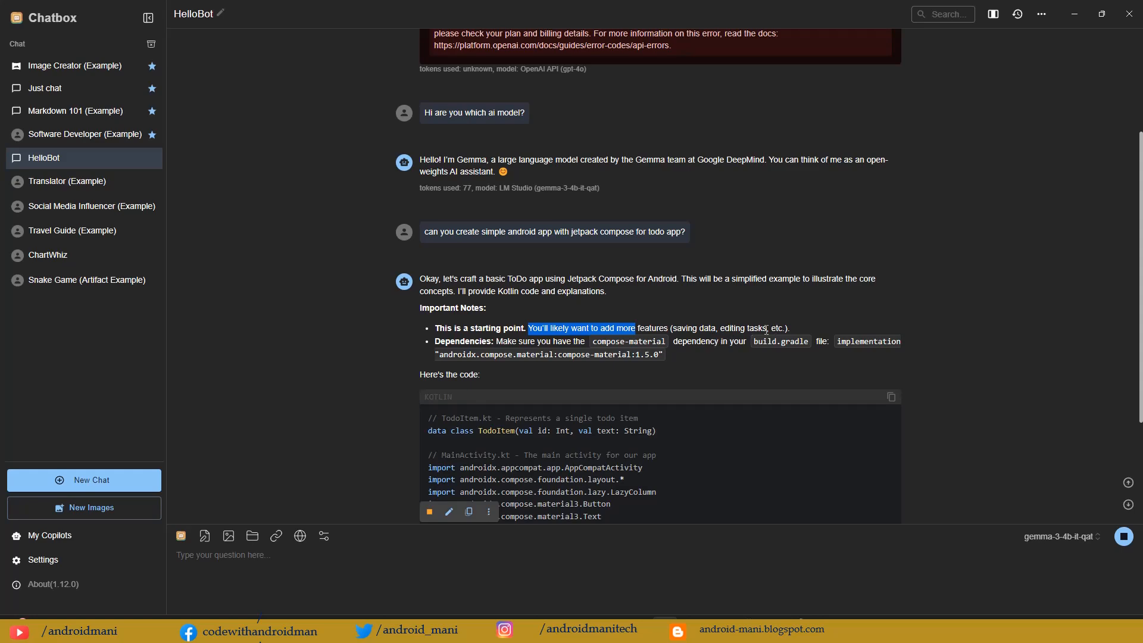
{"action": "left_click_drag", "start_coordinate": [498, 342], "coordinate": [588, 343]}
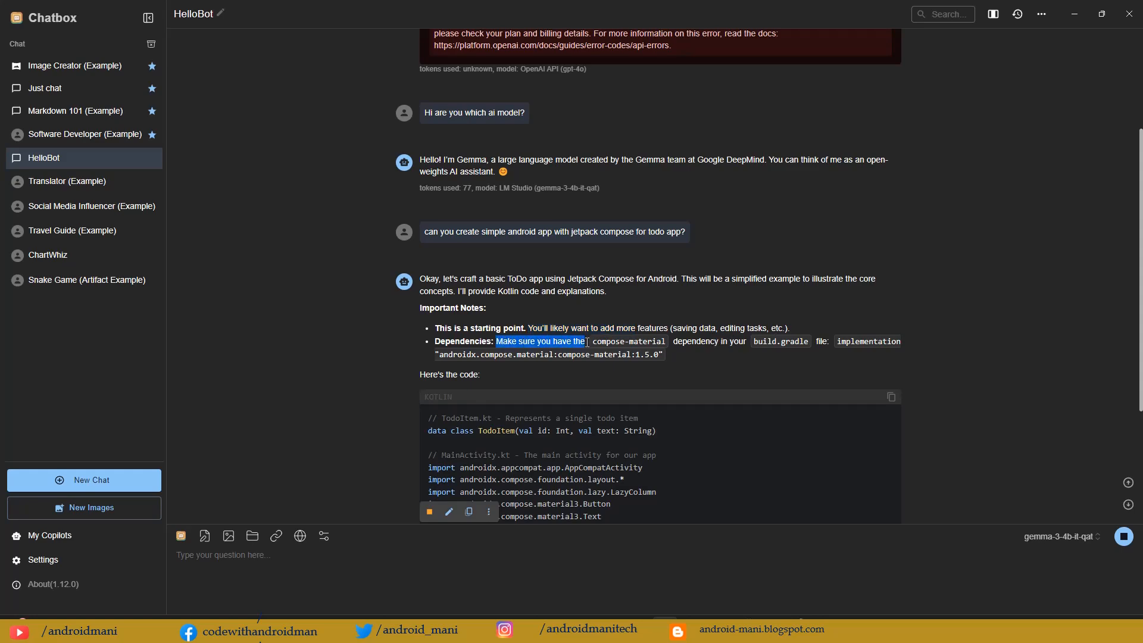
{"action": "scroll", "coordinate": [749, 355], "scroll_direction": "down", "scroll_amount": 4}
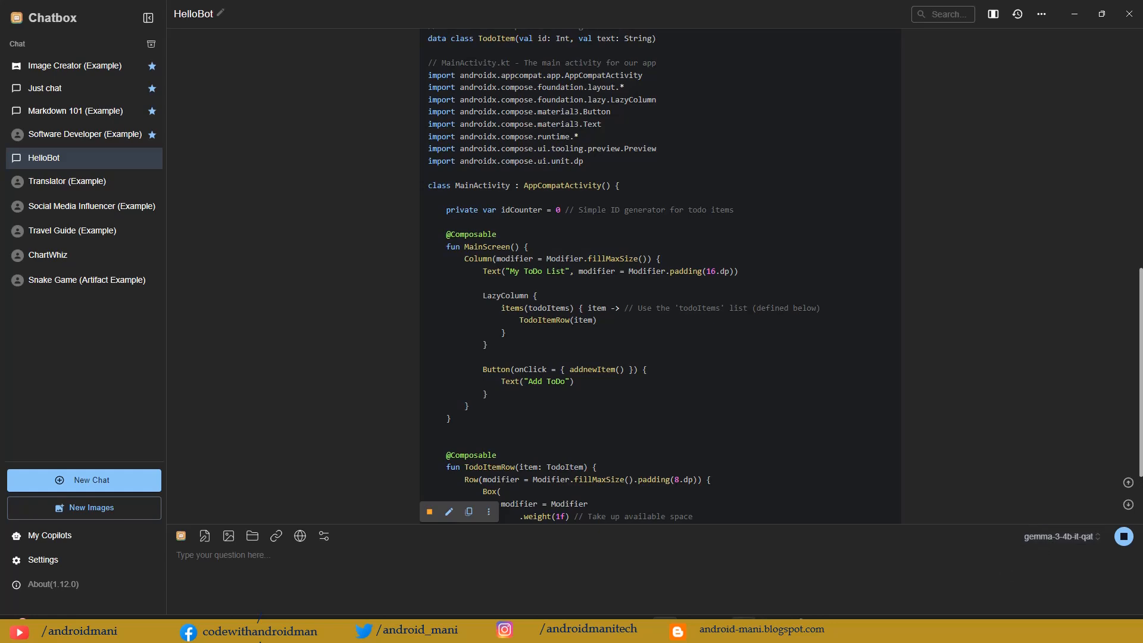
Step: Switch to LM Studio, search its model catalogue for "deep", and close the model search
{"action": "mouse_move", "coordinate": [743, 630]}
{"action": "mouse_move", "coordinate": [692, 630]}
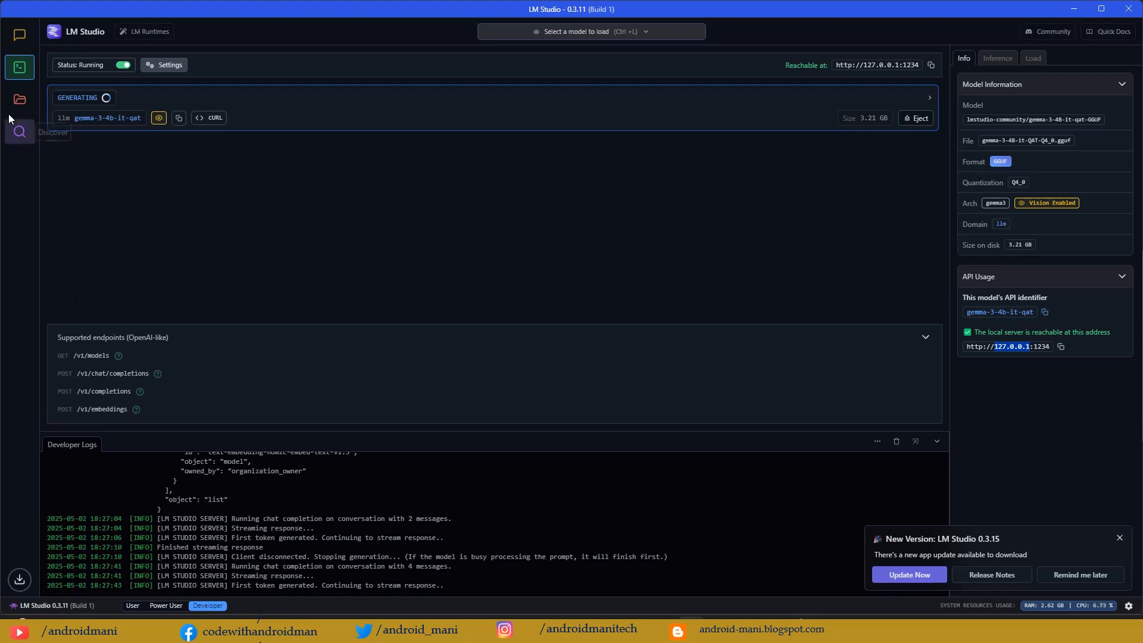
{"action": "left_click", "coordinate": [20, 132]}
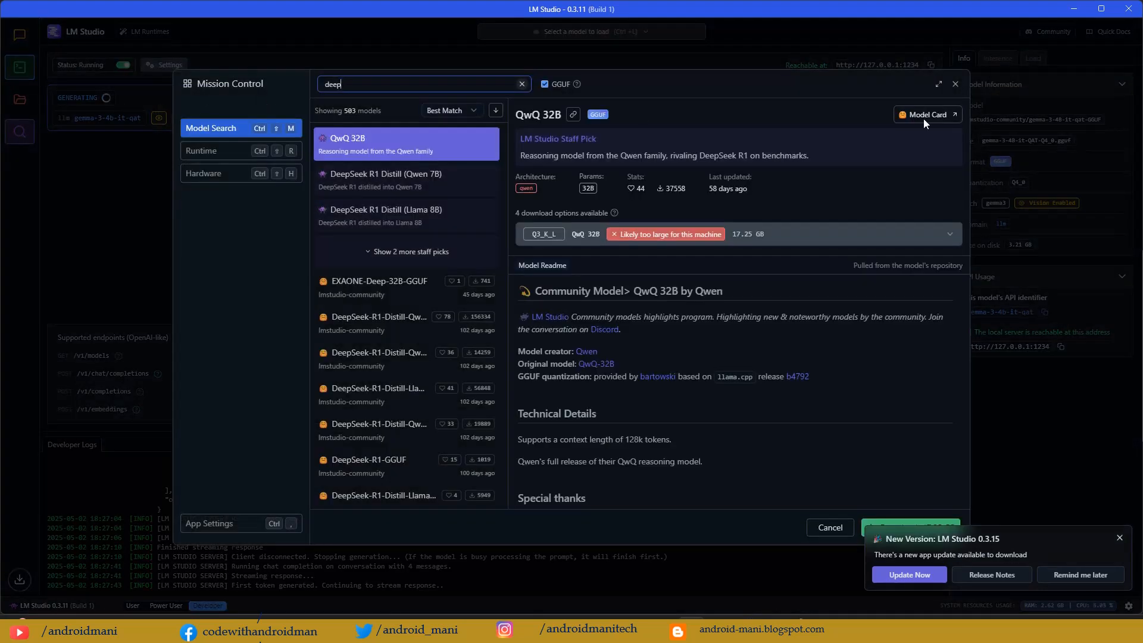
{"action": "left_click", "coordinate": [955, 84]}
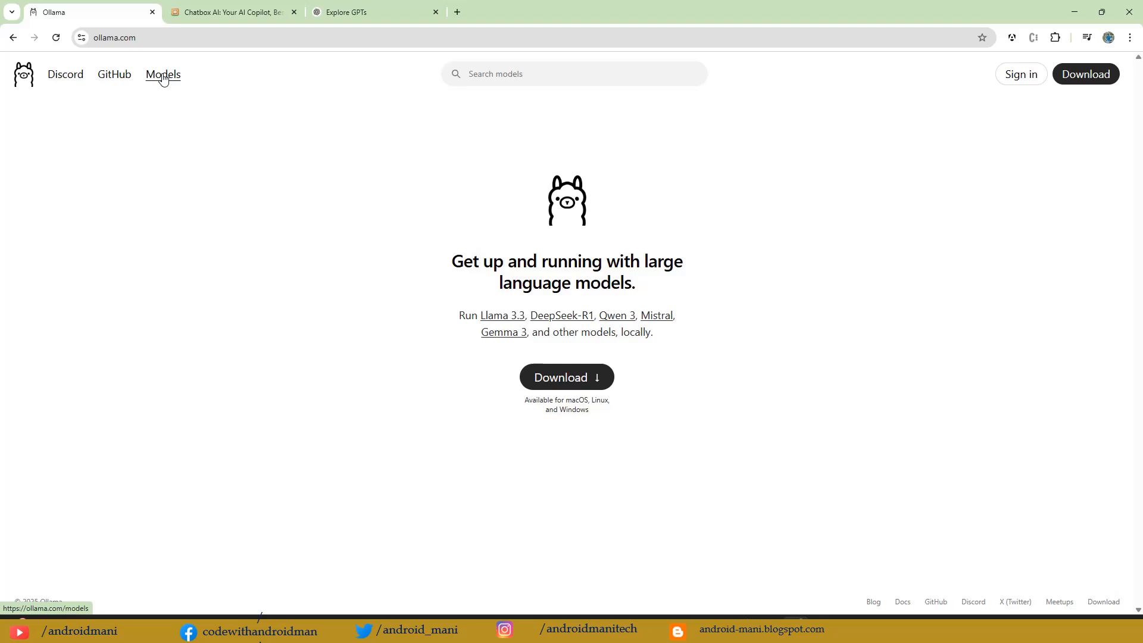
Step: From the Ollama website, open its GitHub repository and read the README's download, Libraries and Quickstart sections, rechecking the website's download option
{"action": "left_click", "coordinate": [115, 77]}
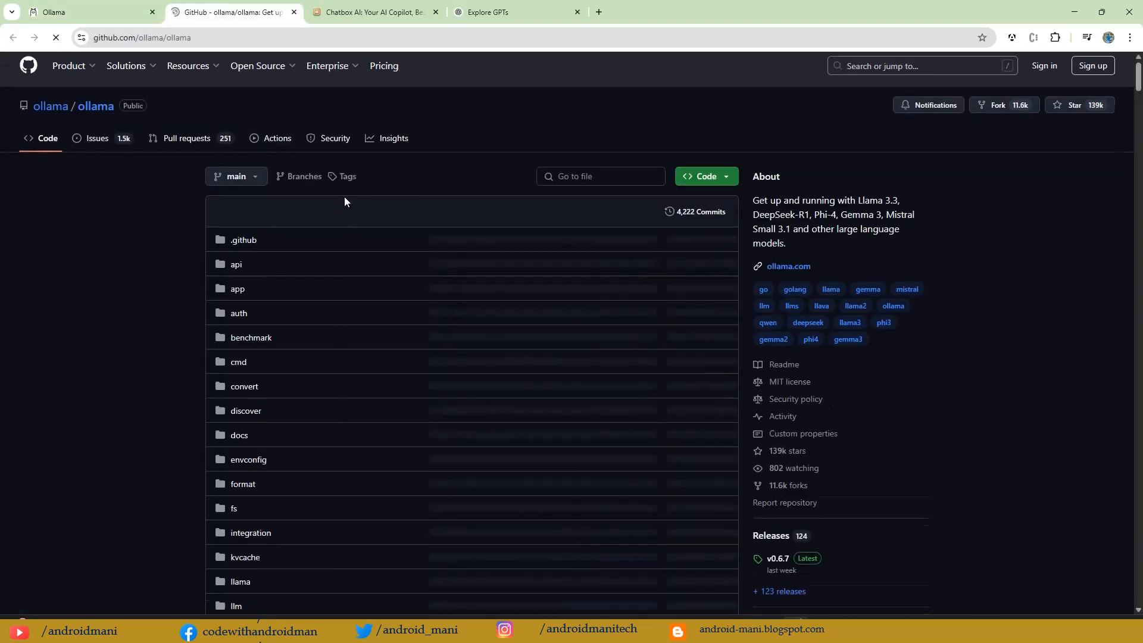
{"action": "scroll", "coordinate": [345, 197], "scroll_direction": "down", "scroll_amount": 10}
{"action": "scroll", "coordinate": [344, 196], "scroll_direction": "down", "scroll_amount": 6}
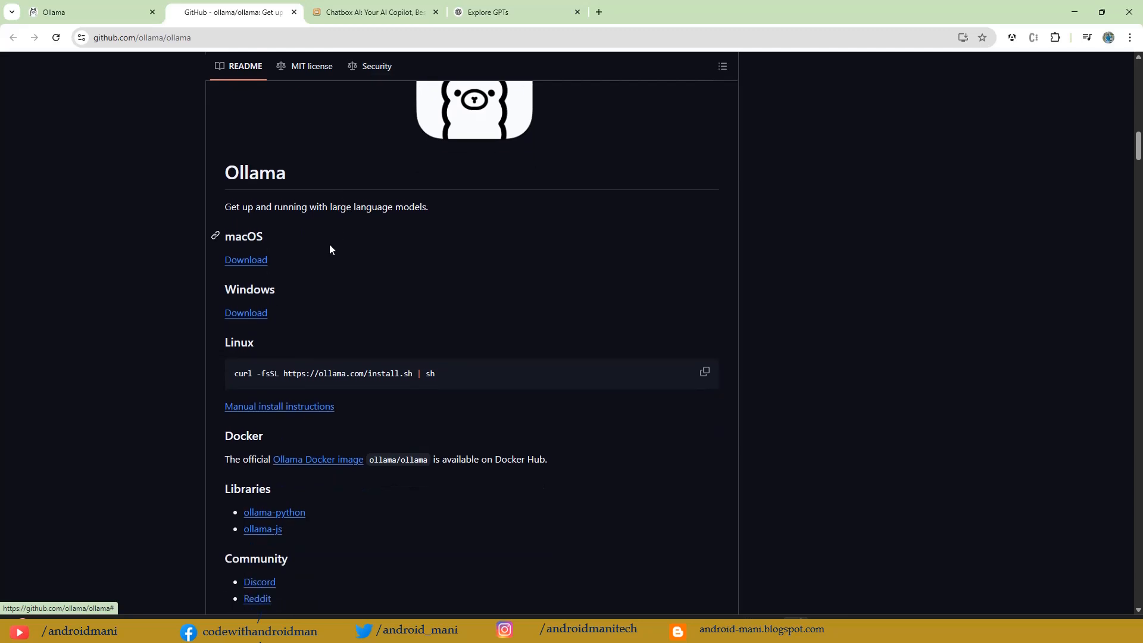
{"action": "scroll", "coordinate": [333, 255], "scroll_direction": "down", "scroll_amount": 2}
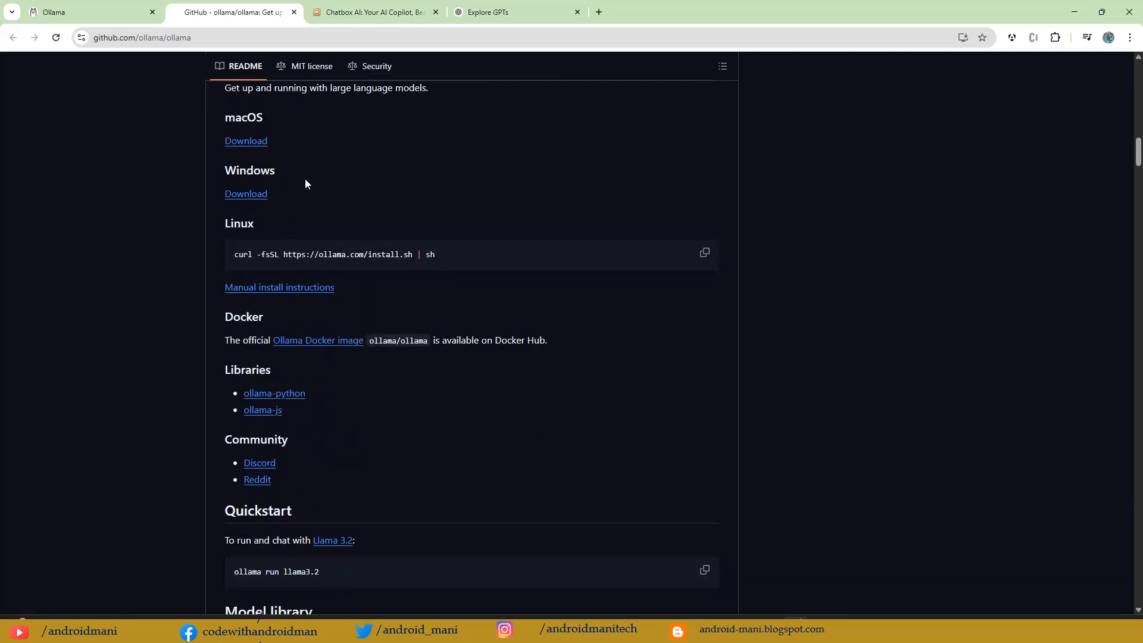
{"action": "scroll", "coordinate": [353, 248], "scroll_direction": "down", "scroll_amount": 3}
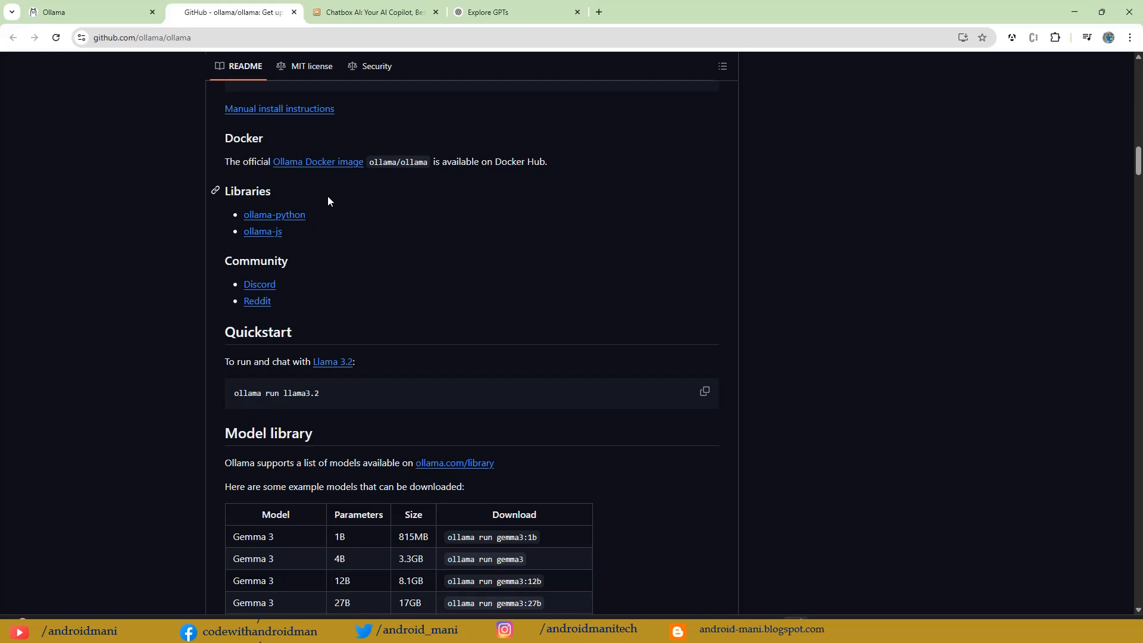
{"action": "scroll", "coordinate": [328, 208], "scroll_direction": "down", "scroll_amount": 2}
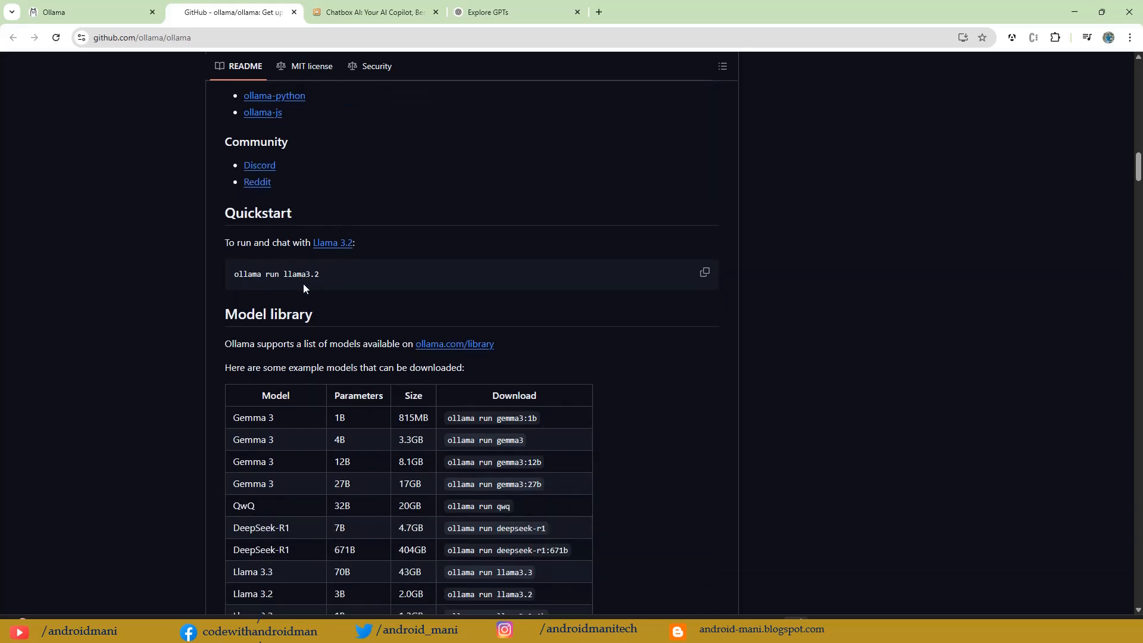
{"action": "scroll", "coordinate": [319, 281], "scroll_direction": "up", "scroll_amount": 3}
{"action": "scroll", "coordinate": [320, 281], "scroll_direction": "down", "scroll_amount": 6}
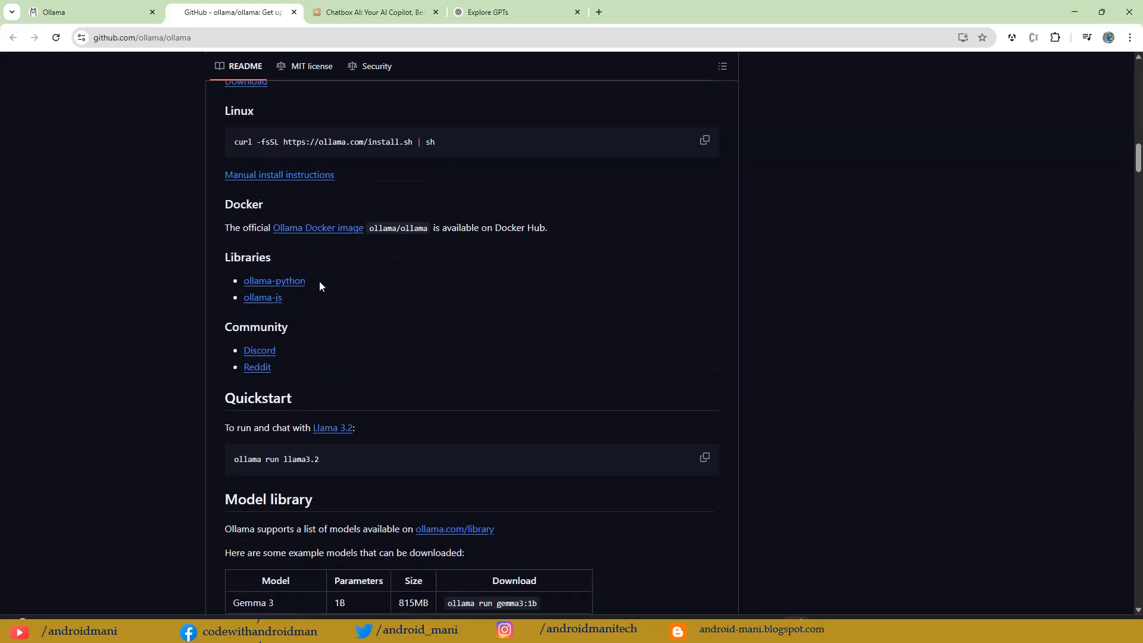
{"action": "scroll", "coordinate": [319, 285], "scroll_direction": "up", "scroll_amount": 5}
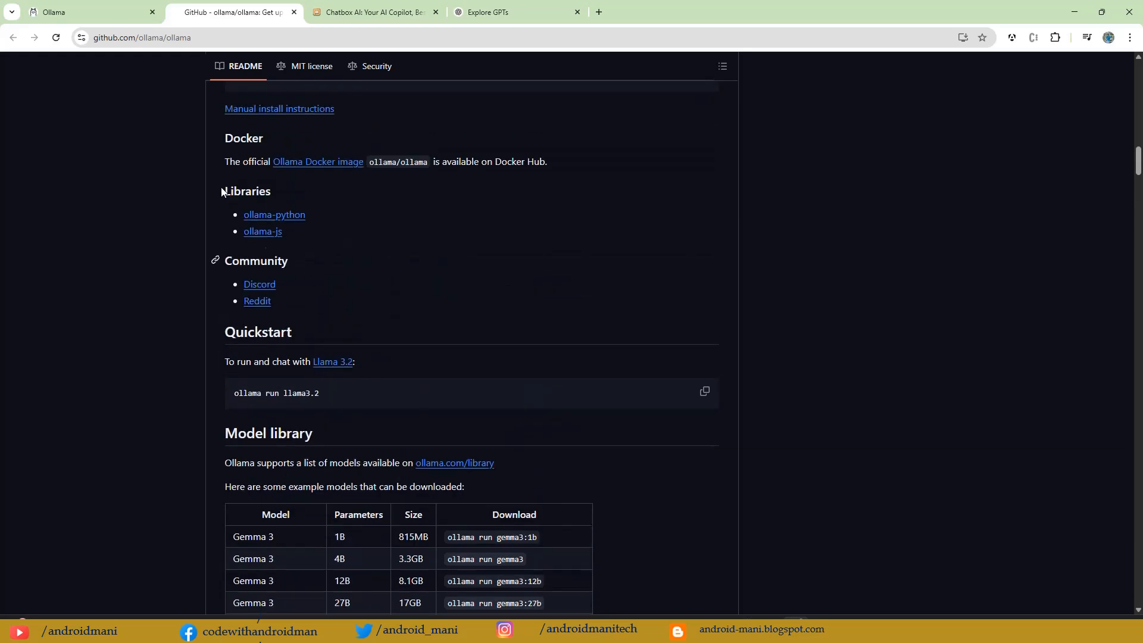
{"action": "left_click", "coordinate": [89, 12]}
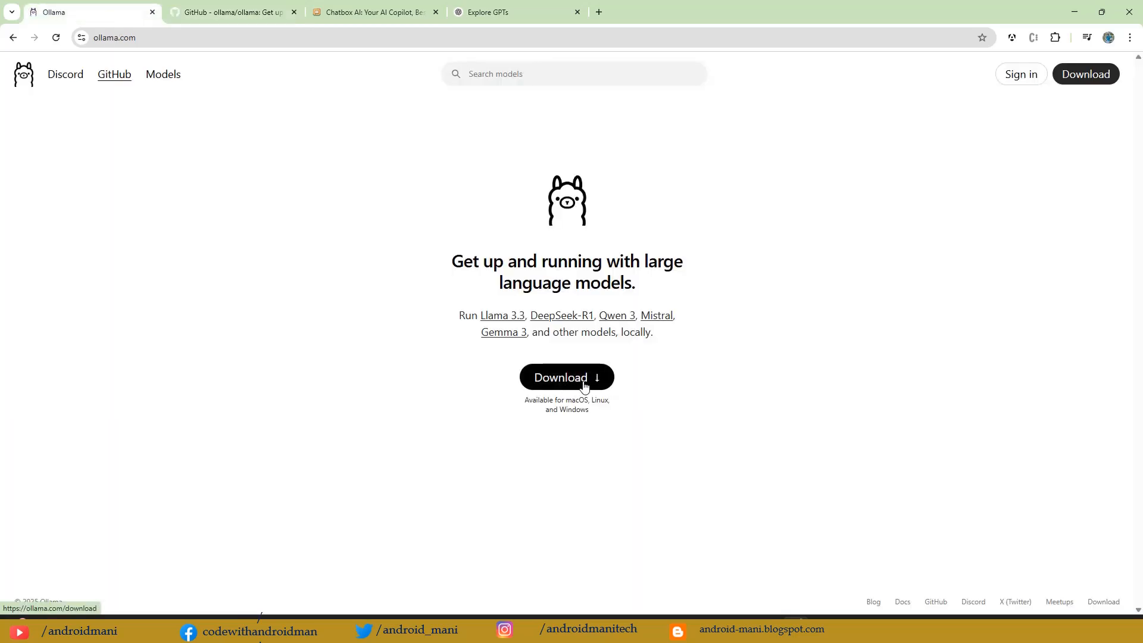
{"action": "left_click", "coordinate": [229, 11]}
Step: Examine the parameters, sizes and run commands of the Gemma 3 models in the README's Model library table, briefly checking LM Studio for comparison
{"action": "scroll", "coordinate": [361, 306], "scroll_direction": "down", "scroll_amount": 3}
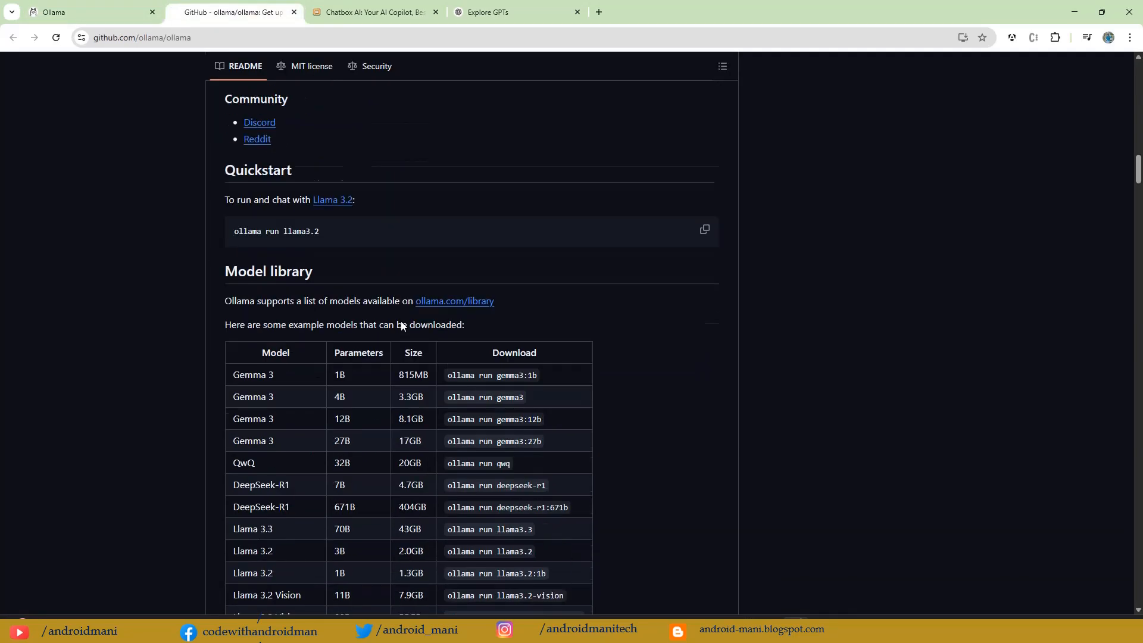
{"action": "scroll", "coordinate": [401, 325], "scroll_direction": "down", "scroll_amount": 3}
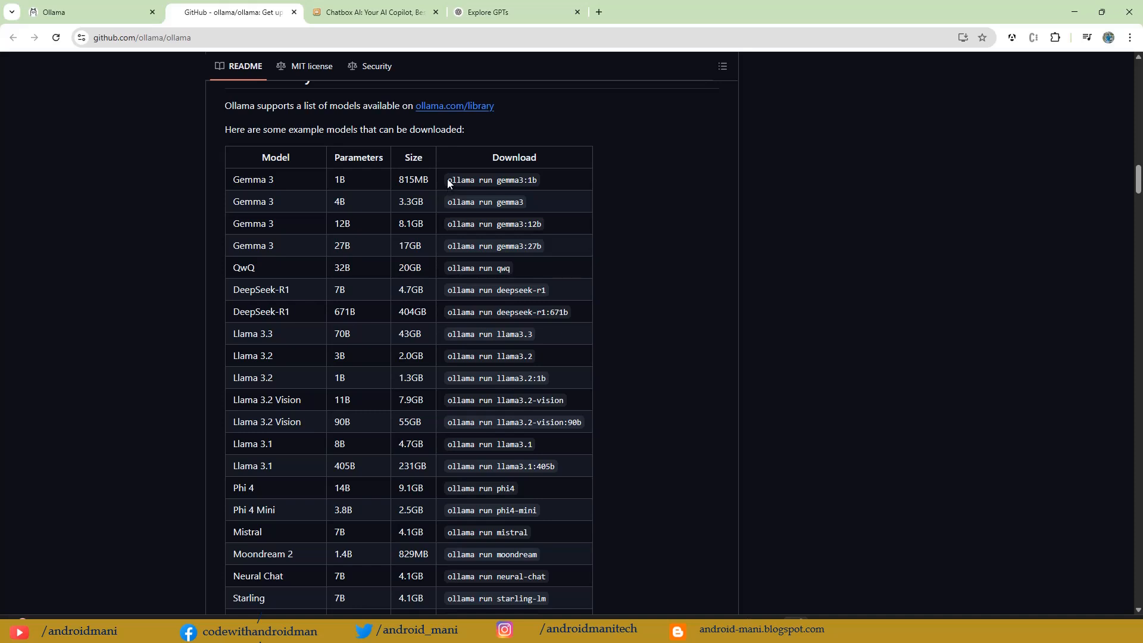
{"action": "left_click_drag", "start_coordinate": [449, 181], "coordinate": [516, 180]}
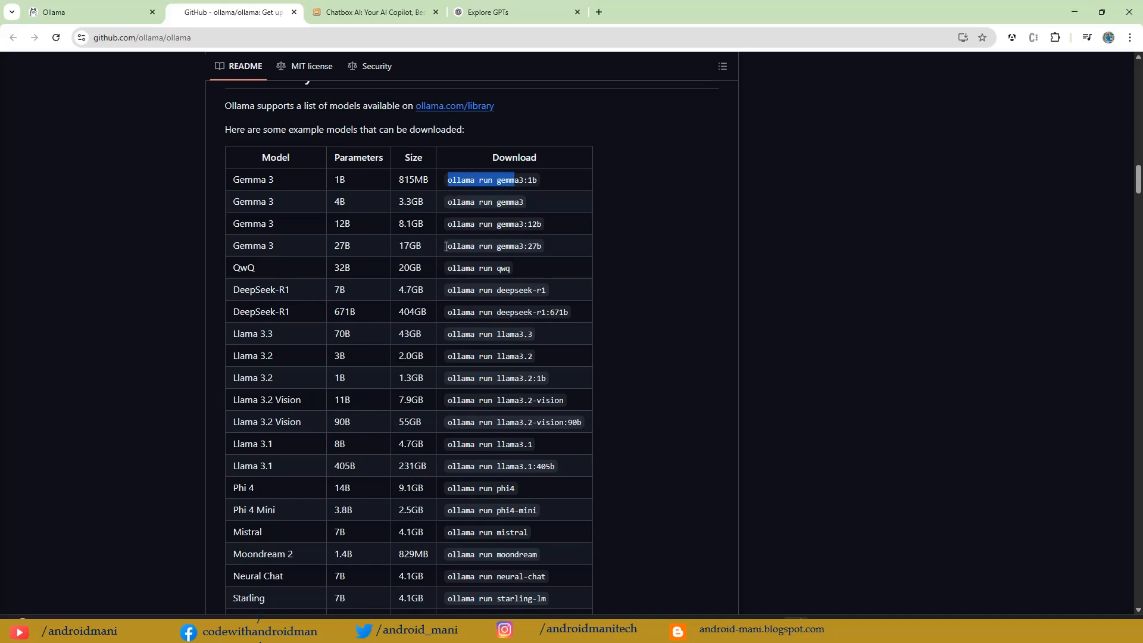
{"action": "left_click_drag", "start_coordinate": [241, 181], "coordinate": [423, 181]}
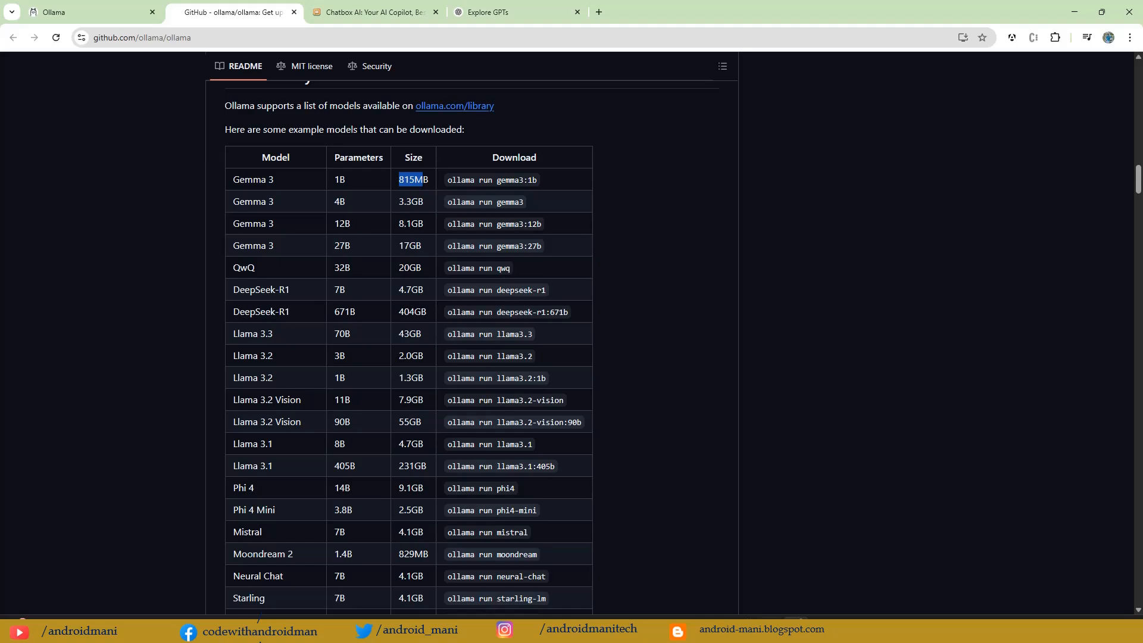
{"action": "left_click", "coordinate": [691, 629]}
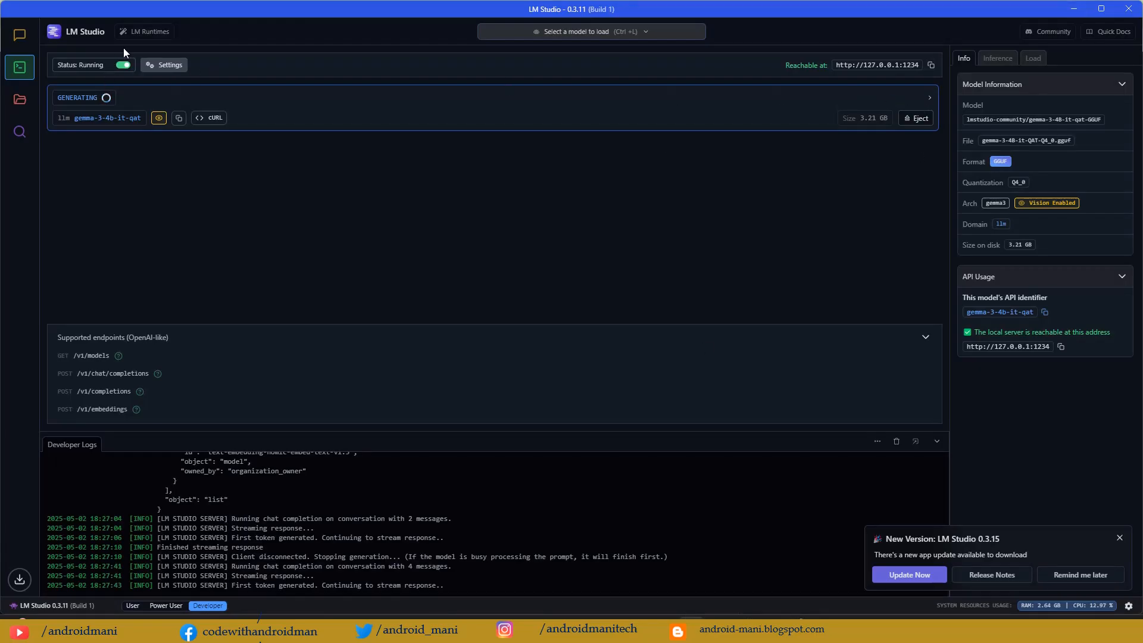
{"action": "left_click", "coordinate": [1074, 9]}
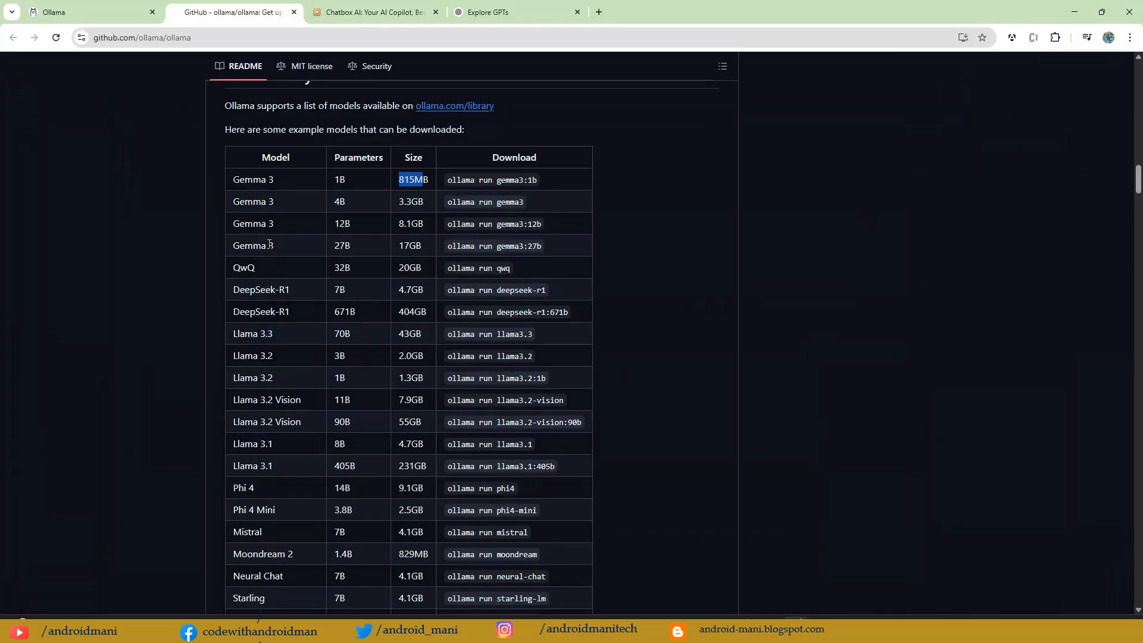
{"action": "left_click_drag", "start_coordinate": [268, 246], "coordinate": [356, 246]}
{"action": "left_click_drag", "start_coordinate": [530, 205], "coordinate": [316, 203]}
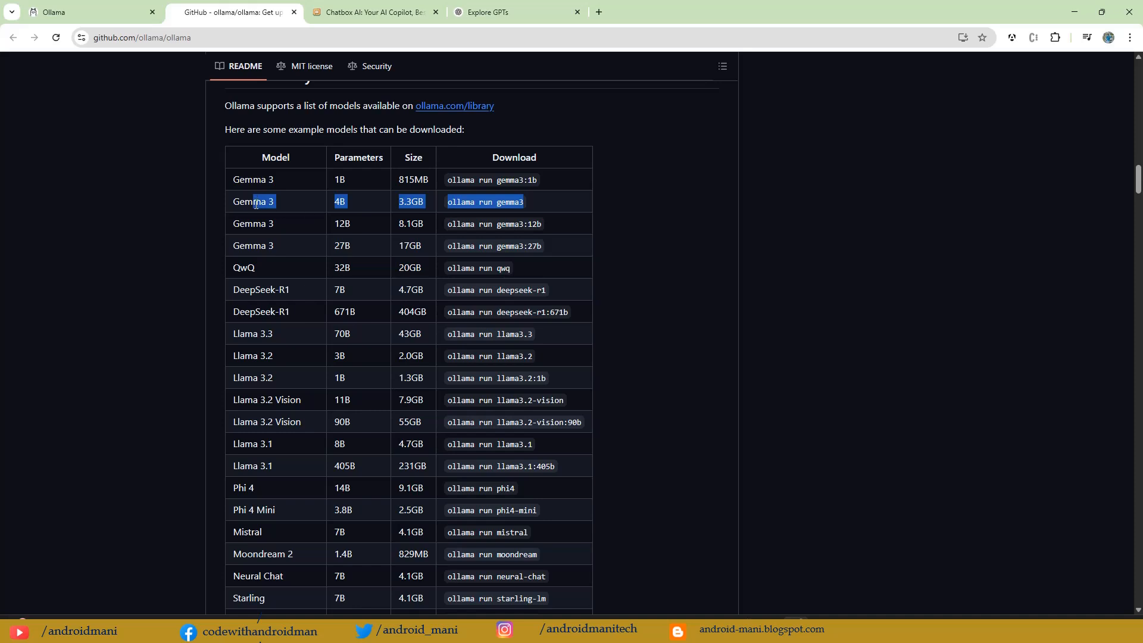
{"action": "left_click", "coordinate": [353, 203]}
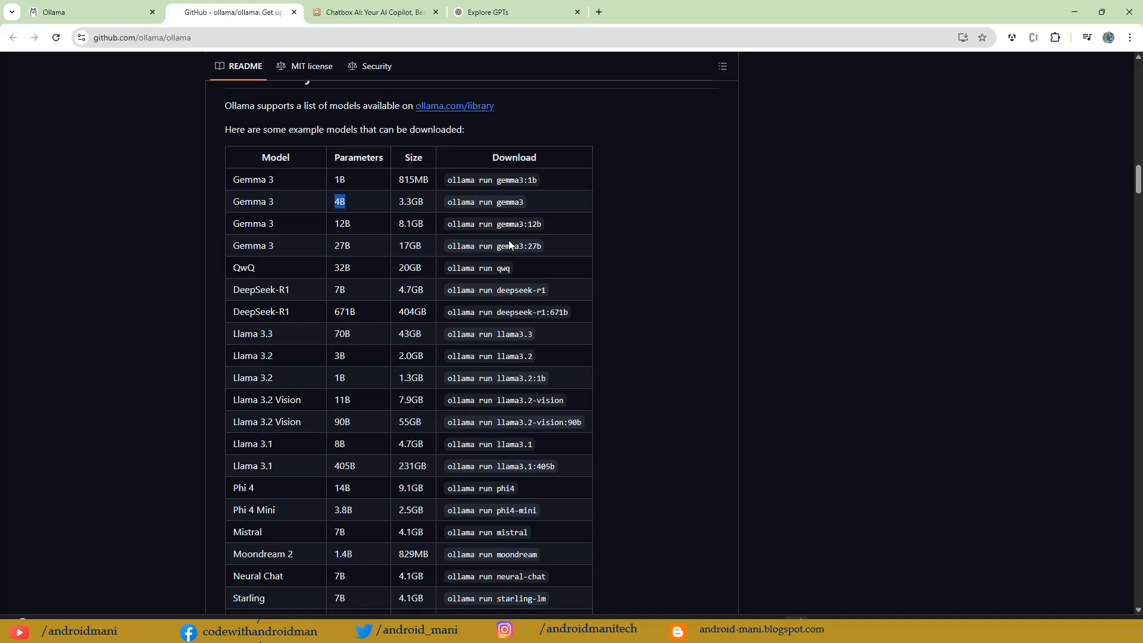
Step: Review the Llama, Phi 4 and remaining models in the Model library table, the RAM note and the Customize a model section
{"action": "scroll", "coordinate": [283, 273], "scroll_direction": "down", "scroll_amount": 2}
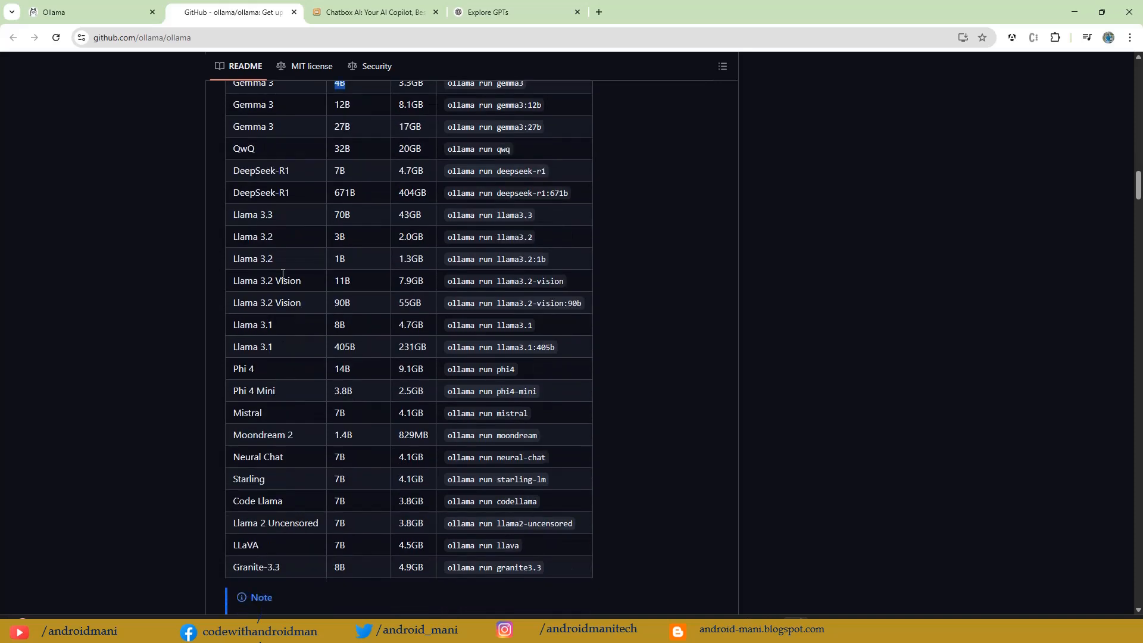
{"action": "left_click_drag", "start_coordinate": [244, 218], "coordinate": [378, 264]}
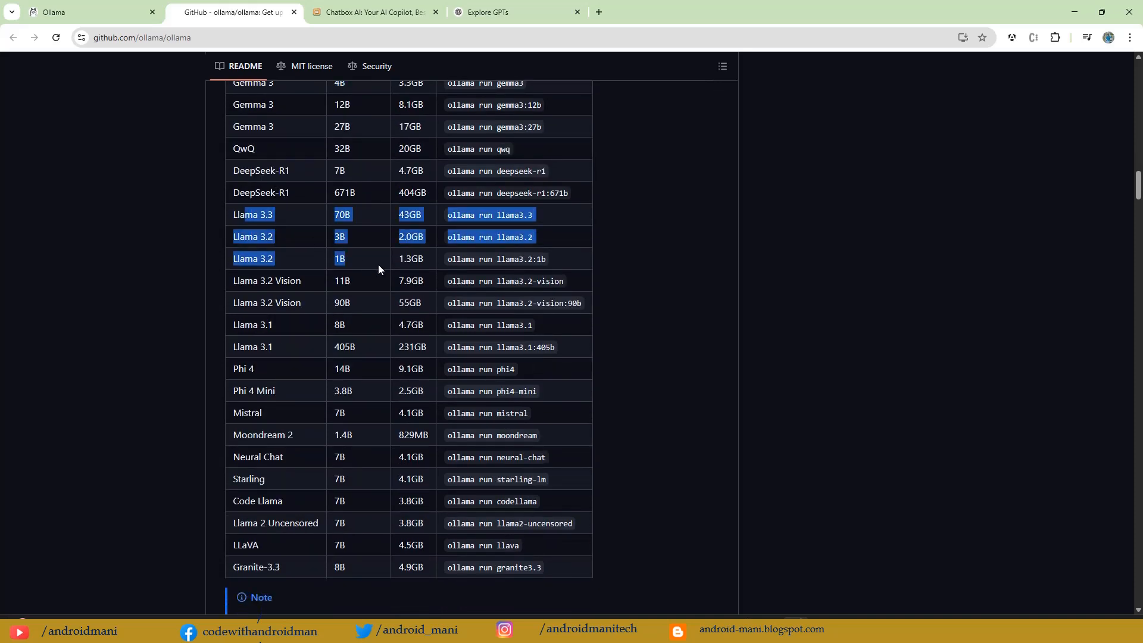
{"action": "scroll", "coordinate": [378, 264], "scroll_direction": "down", "scroll_amount": 1}
{"action": "scroll", "coordinate": [378, 269], "scroll_direction": "down", "scroll_amount": 2}
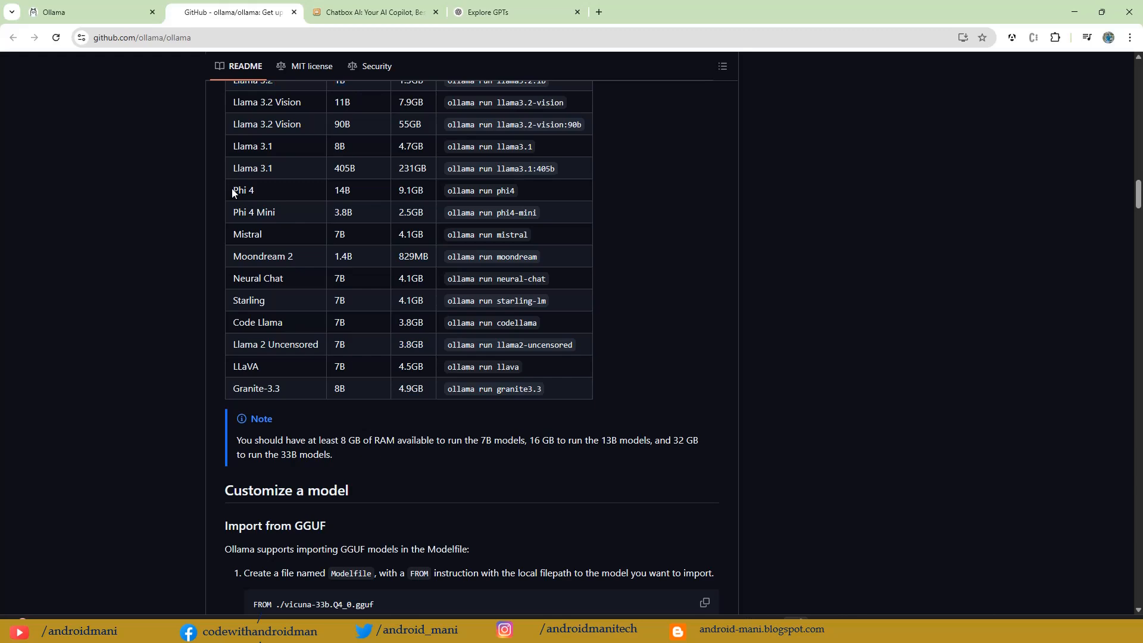
{"action": "left_click_drag", "start_coordinate": [231, 188], "coordinate": [360, 325]}
{"action": "scroll", "coordinate": [424, 307], "scroll_direction": "down", "scroll_amount": 2}
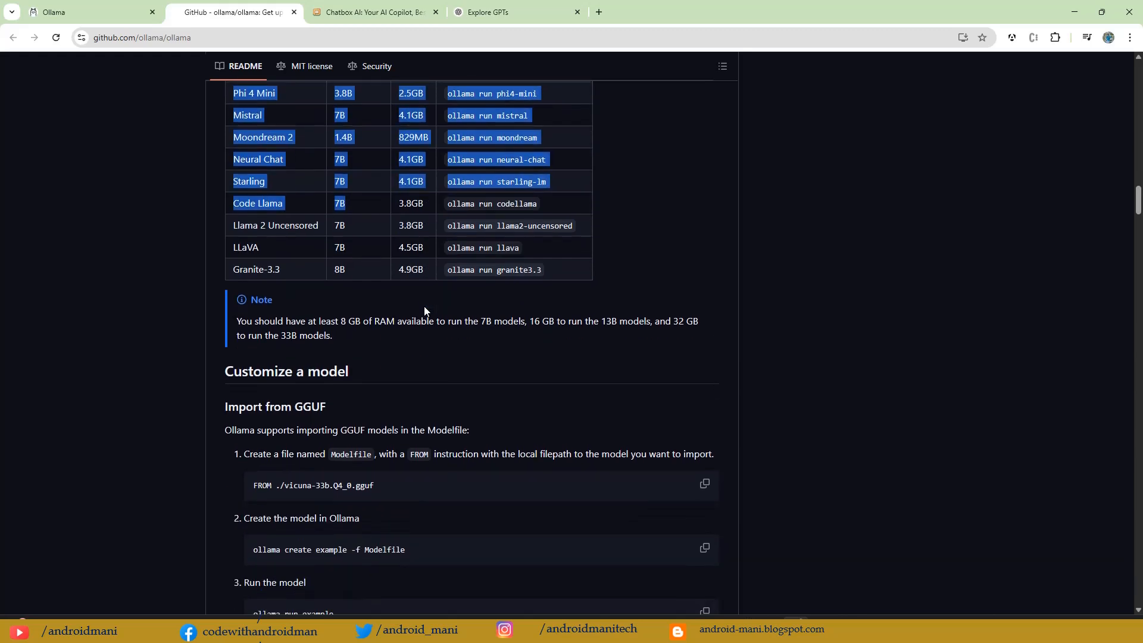
{"action": "scroll", "coordinate": [424, 306], "scroll_direction": "down", "scroll_amount": 3}
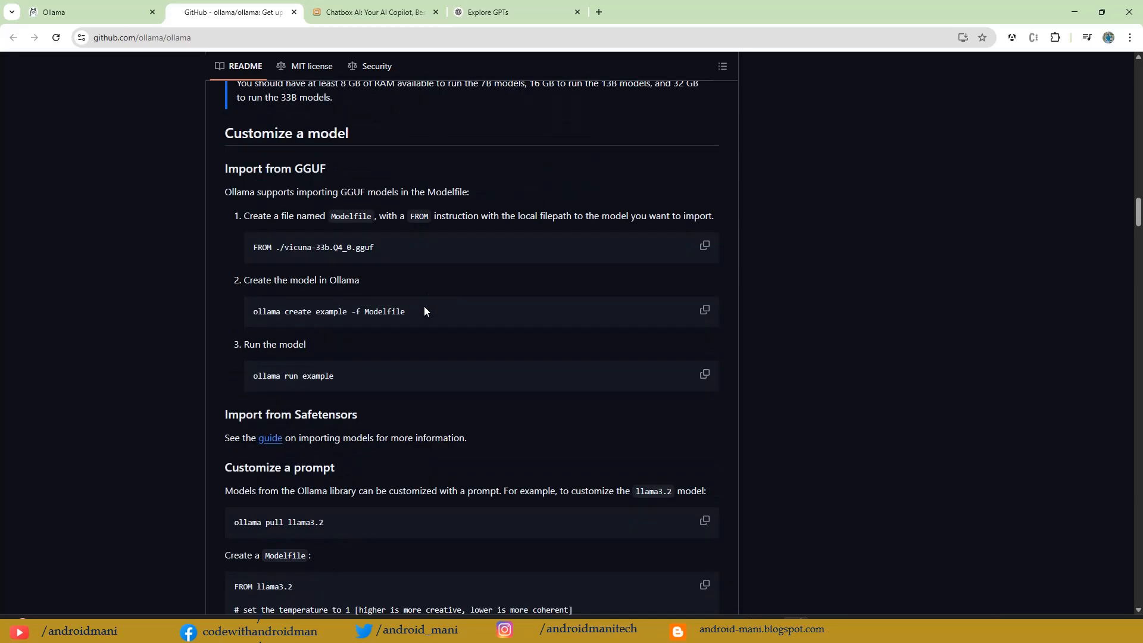
{"action": "scroll", "coordinate": [424, 306], "scroll_direction": "up", "scroll_amount": 6}
{"action": "scroll", "coordinate": [416, 321], "scroll_direction": "up", "scroll_amount": 5}
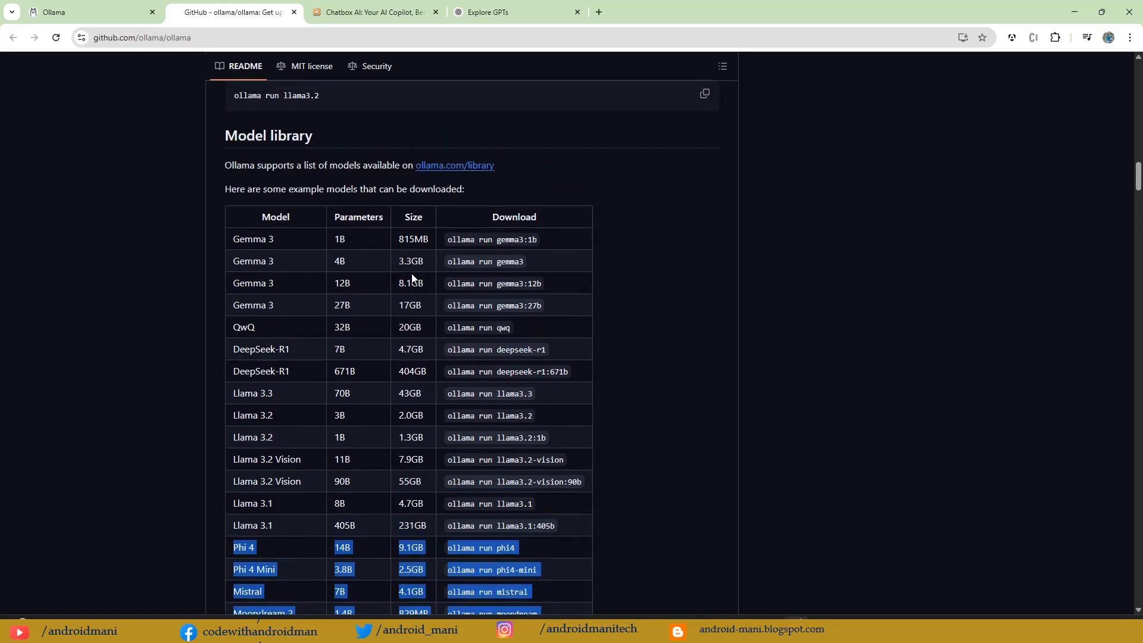
{"action": "scroll", "coordinate": [412, 278], "scroll_direction": "down", "scroll_amount": 3}
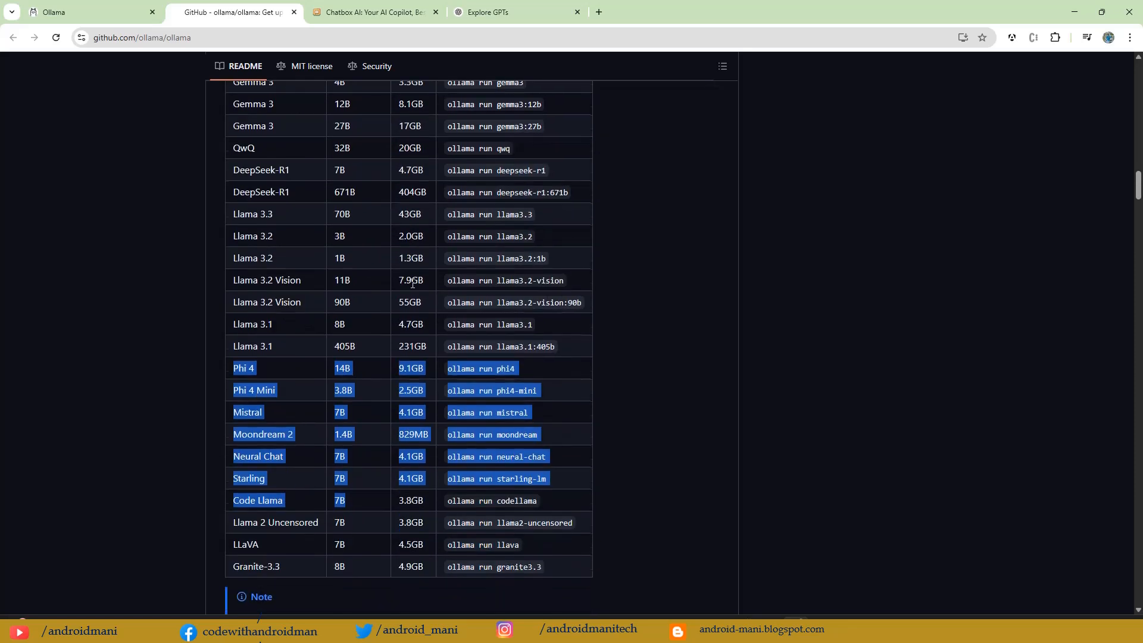
{"action": "scroll", "coordinate": [410, 451], "scroll_direction": "down", "scroll_amount": 1}
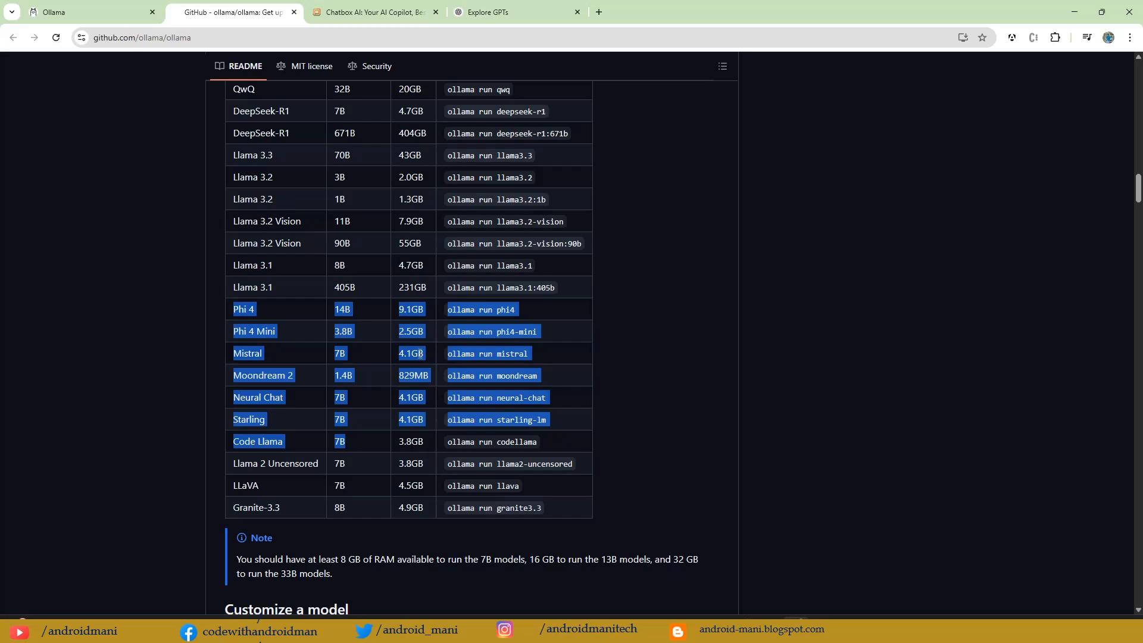
{"action": "scroll", "coordinate": [420, 353], "scroll_direction": "down", "scroll_amount": 8}
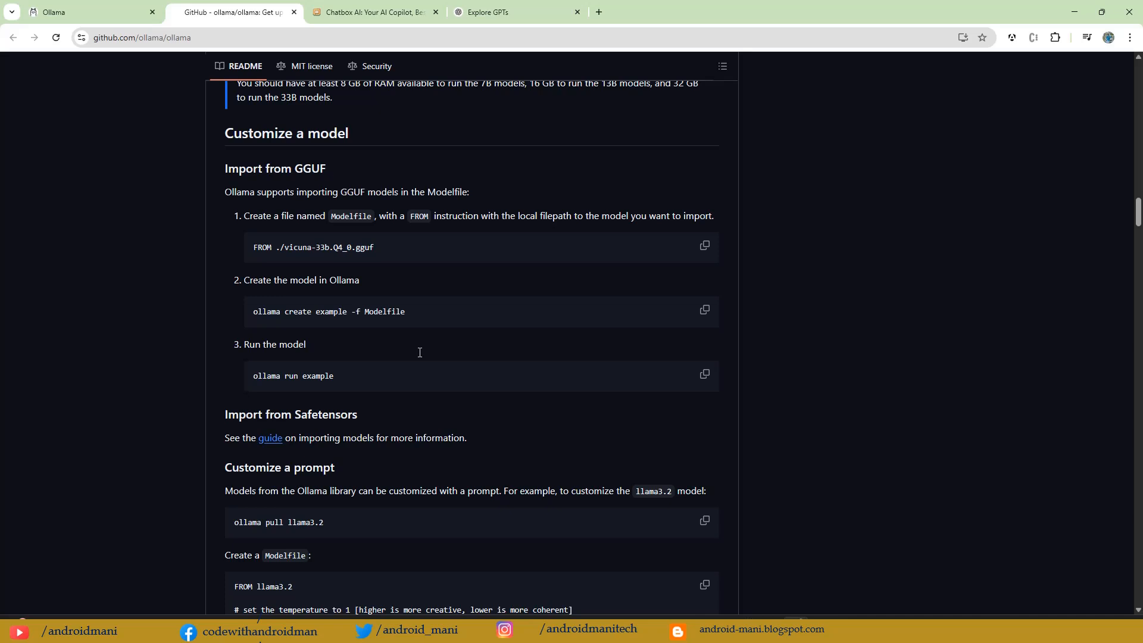
Step: Reread the README's RAM note for the 7B, 13B and 33B models against the Model library table
{"action": "scroll", "coordinate": [420, 352], "scroll_direction": "up", "scroll_amount": 4}
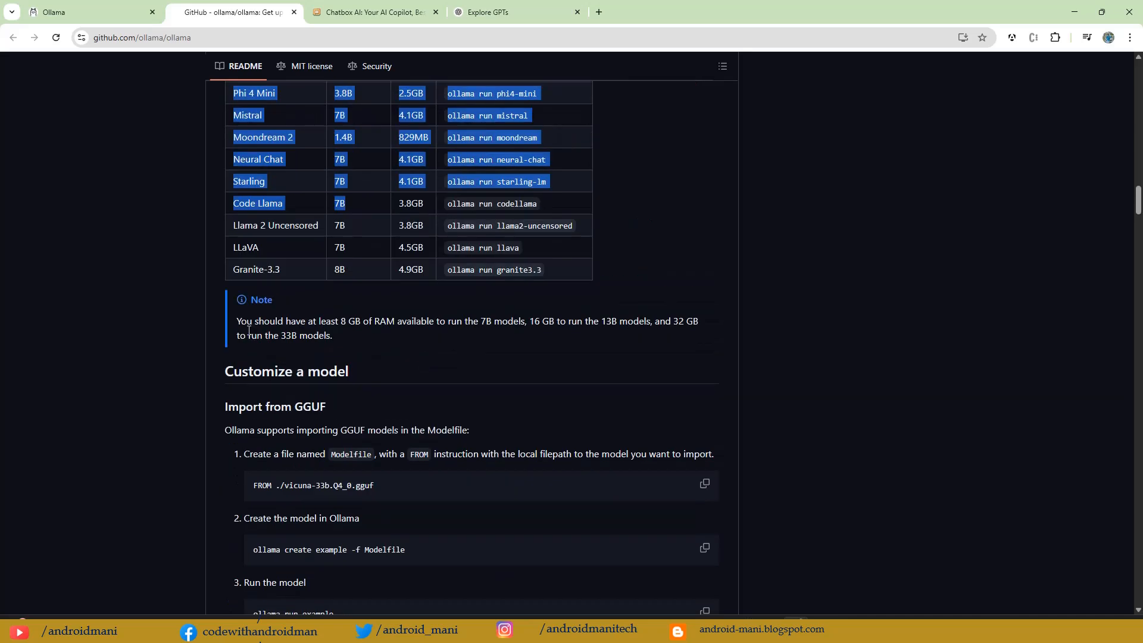
{"action": "left_click_drag", "start_coordinate": [259, 322], "coordinate": [323, 320]}
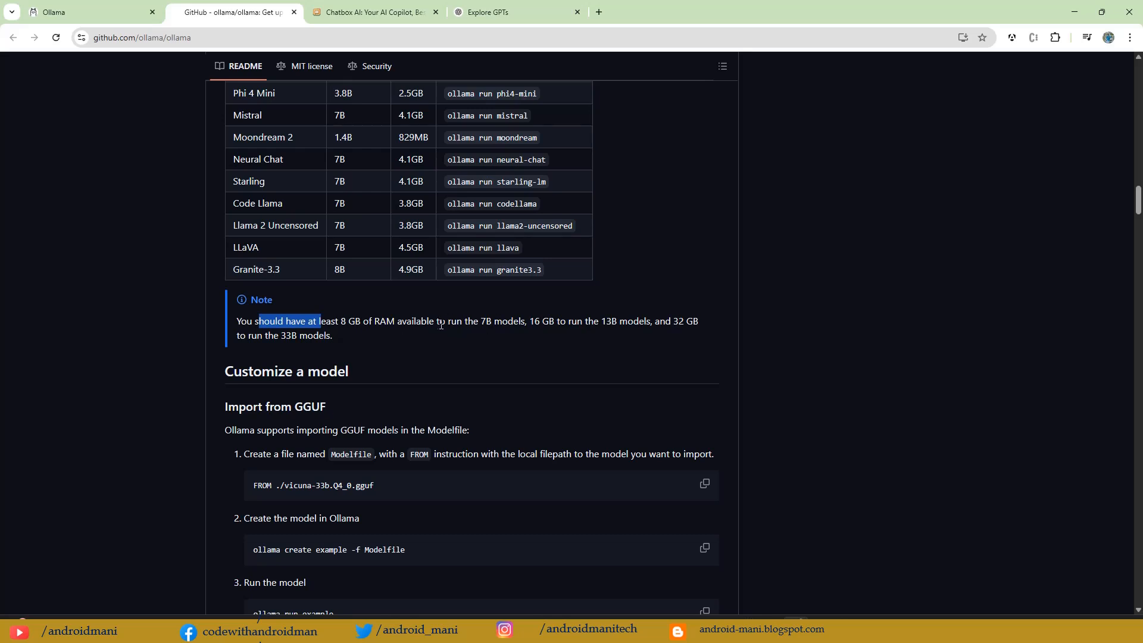
{"action": "left_click_drag", "start_coordinate": [441, 325], "coordinate": [486, 322]}
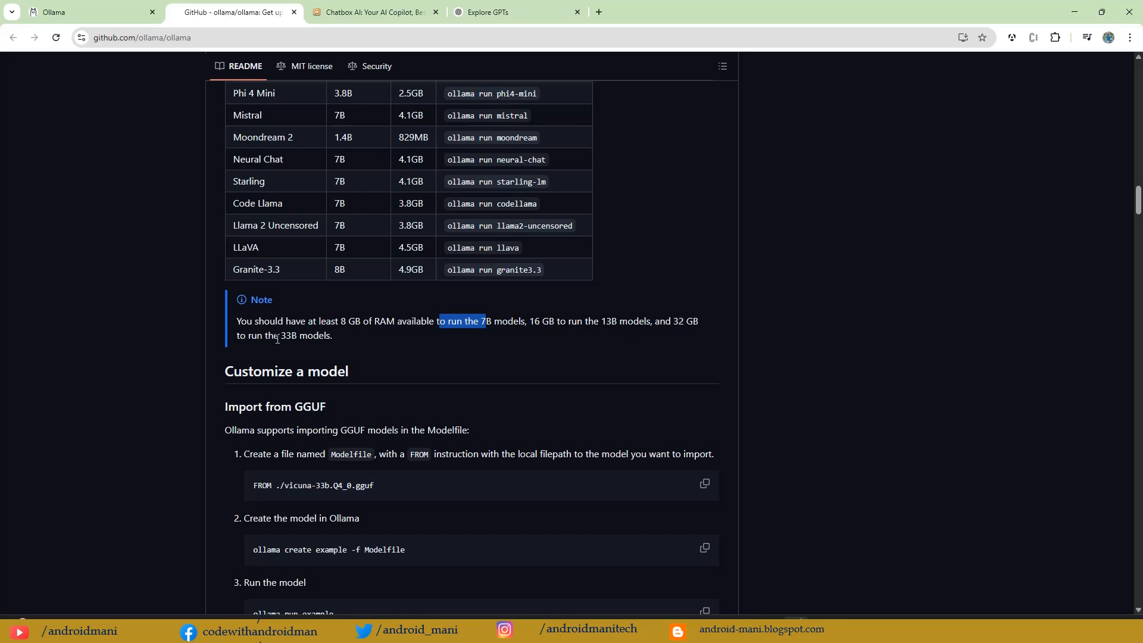
{"action": "left_click_drag", "start_coordinate": [269, 338], "coordinate": [304, 337]}
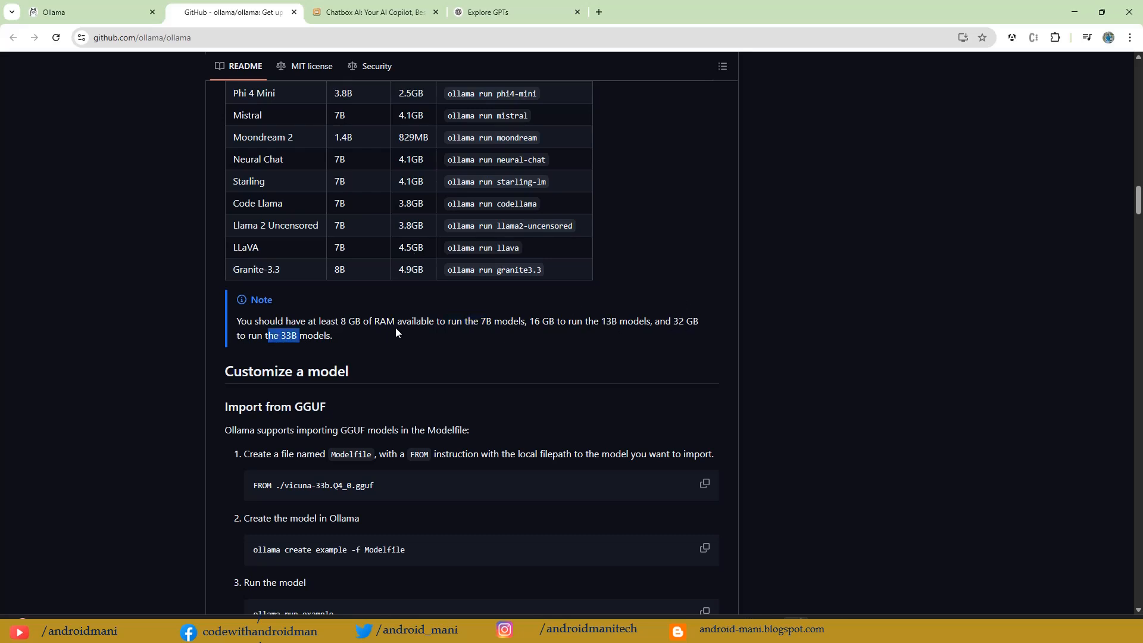
{"action": "scroll", "coordinate": [396, 334], "scroll_direction": "up", "scroll_amount": 8}
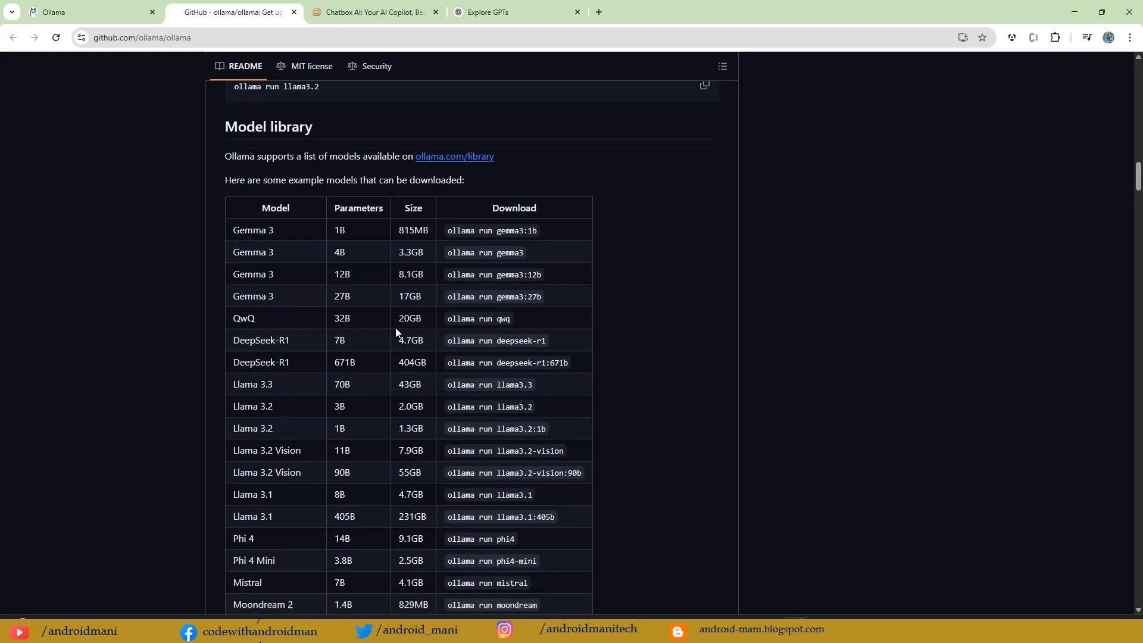
{"action": "scroll", "coordinate": [396, 331], "scroll_direction": "down", "scroll_amount": 10}
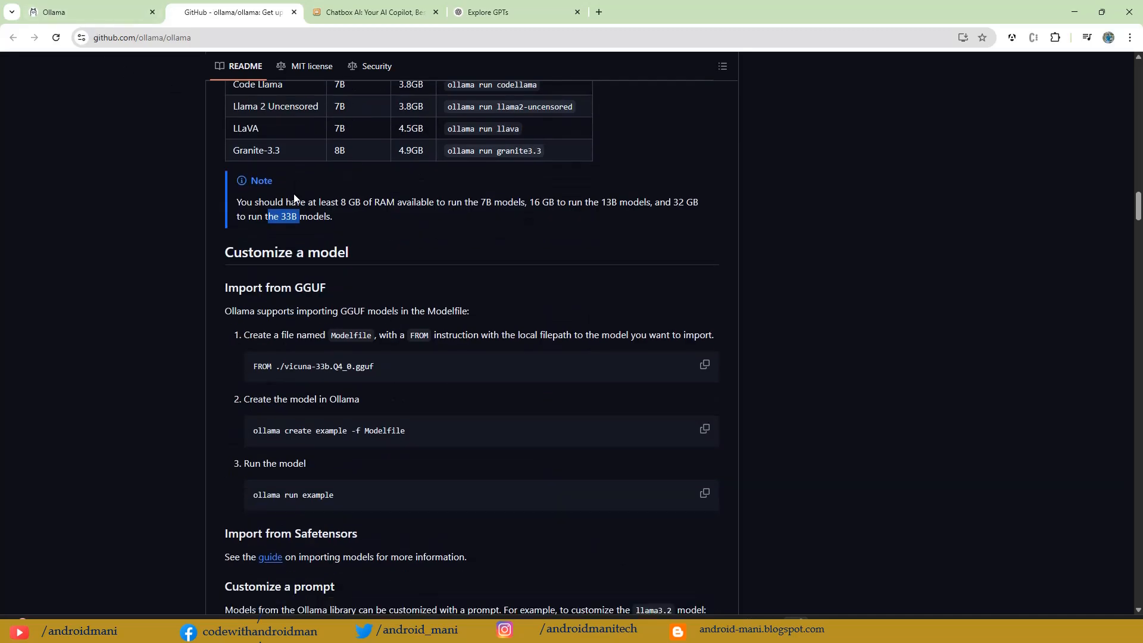
{"action": "scroll", "coordinate": [280, 227], "scroll_direction": "up", "scroll_amount": 4}
{"action": "left_click", "coordinate": [106, 4]}
{"action": "left_click", "coordinate": [215, 7]}
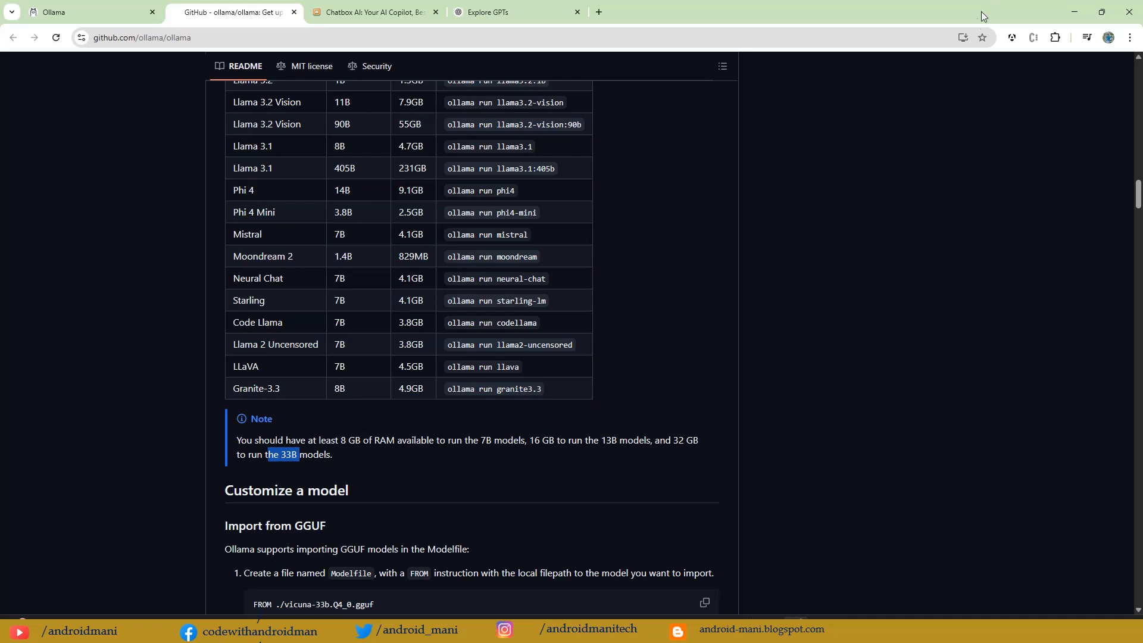
Step: Open Command Prompt, run ollama to list its available commands, and move the window clear of the README's model table
{"action": "key", "text": "super"}
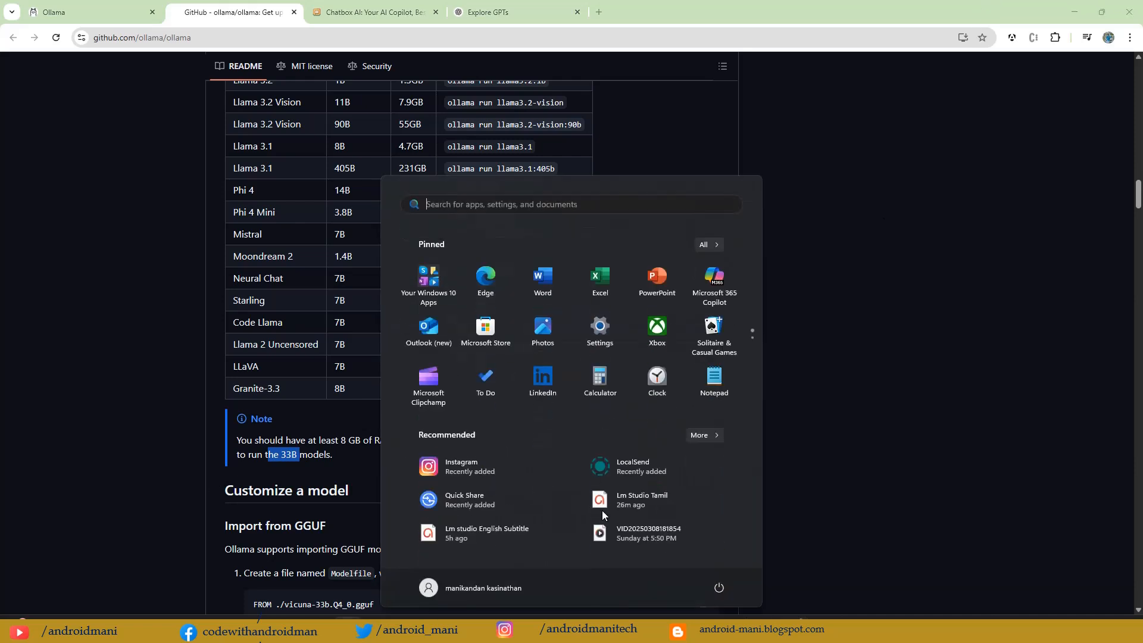
{"action": "type", "text": "com"}
{"action": "key", "text": "Return"}
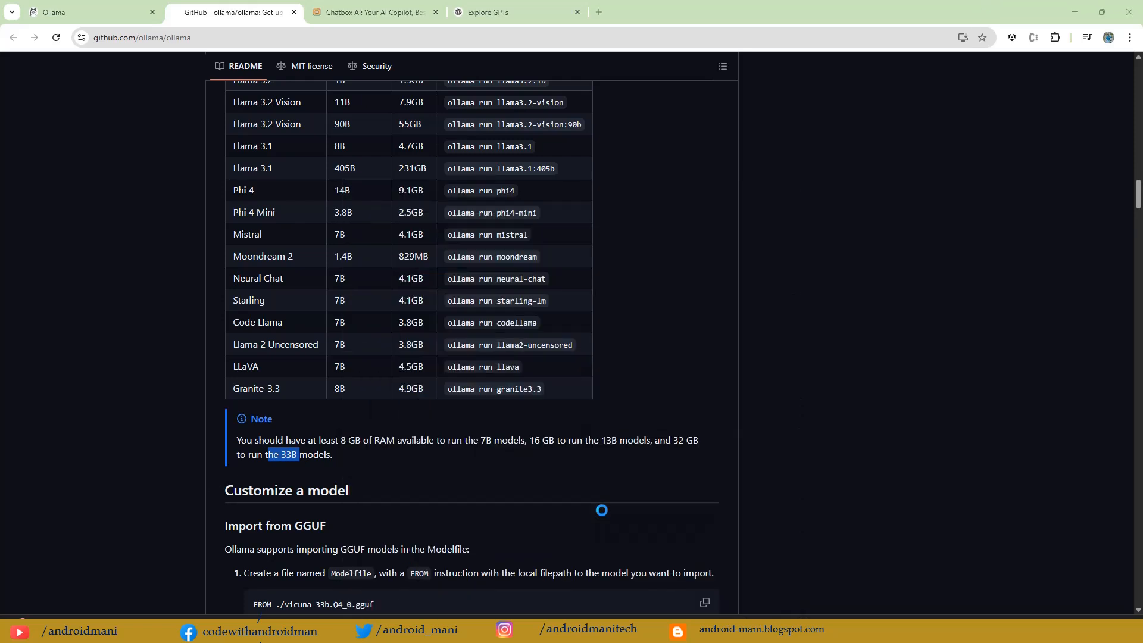
{"action": "type", "text": "ol"}
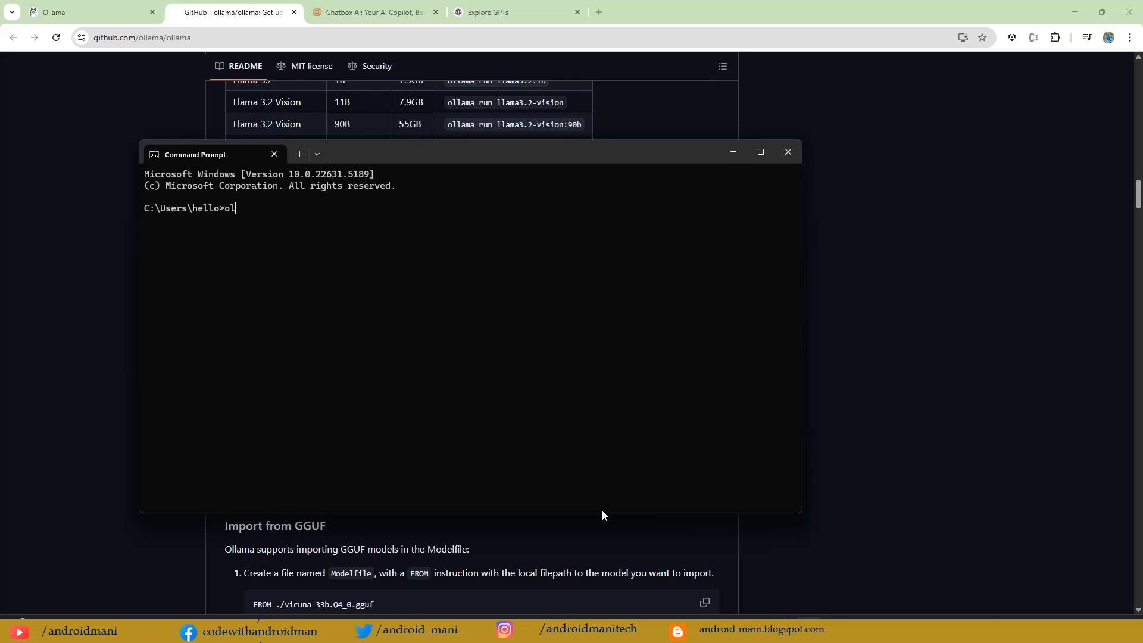
{"action": "type", "text": "lama"}
{"action": "key", "text": "Return"}
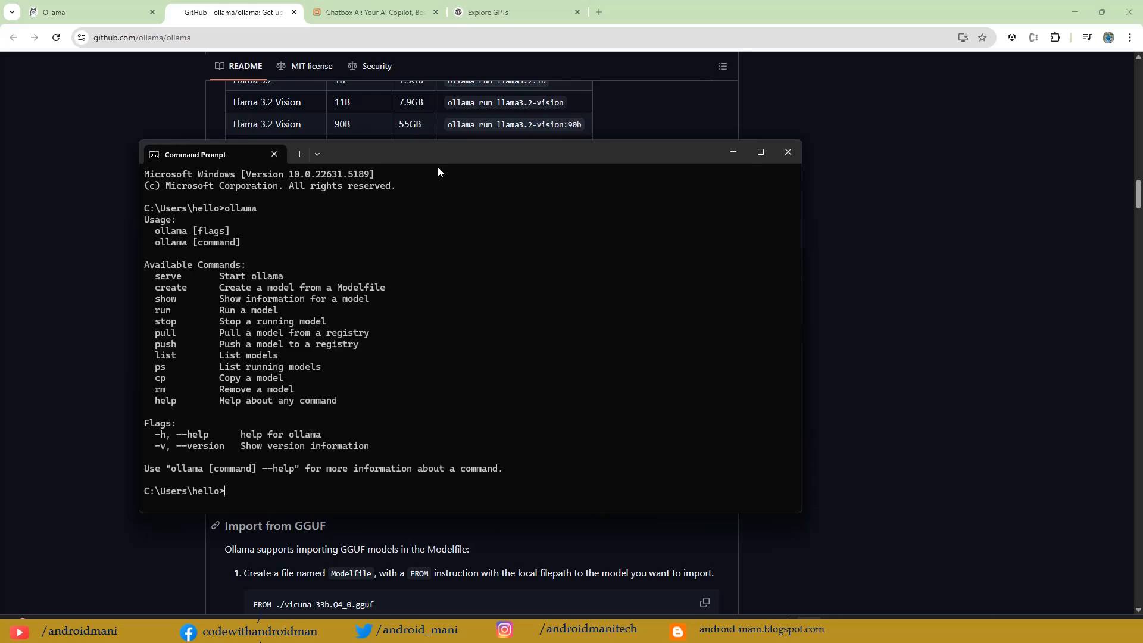
{"action": "left_click_drag", "start_coordinate": [428, 147], "coordinate": [784, 116]}
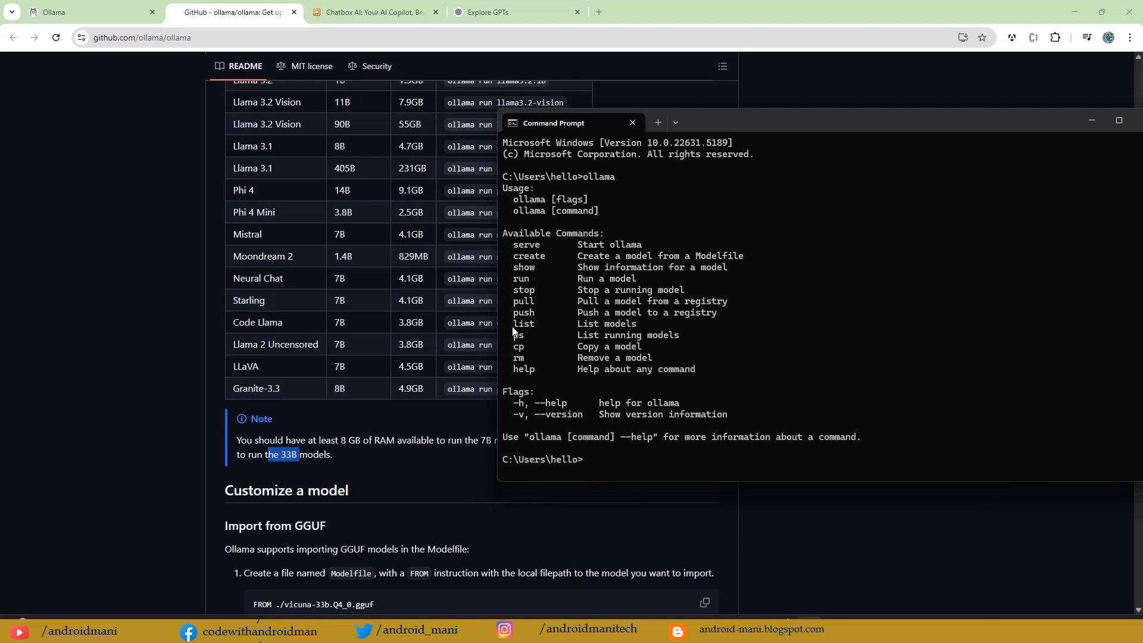
Step: Run ollama list in Command Prompt and check the name and size of the installed model
{"action": "left_click_drag", "start_coordinate": [513, 324], "coordinate": [649, 328]}
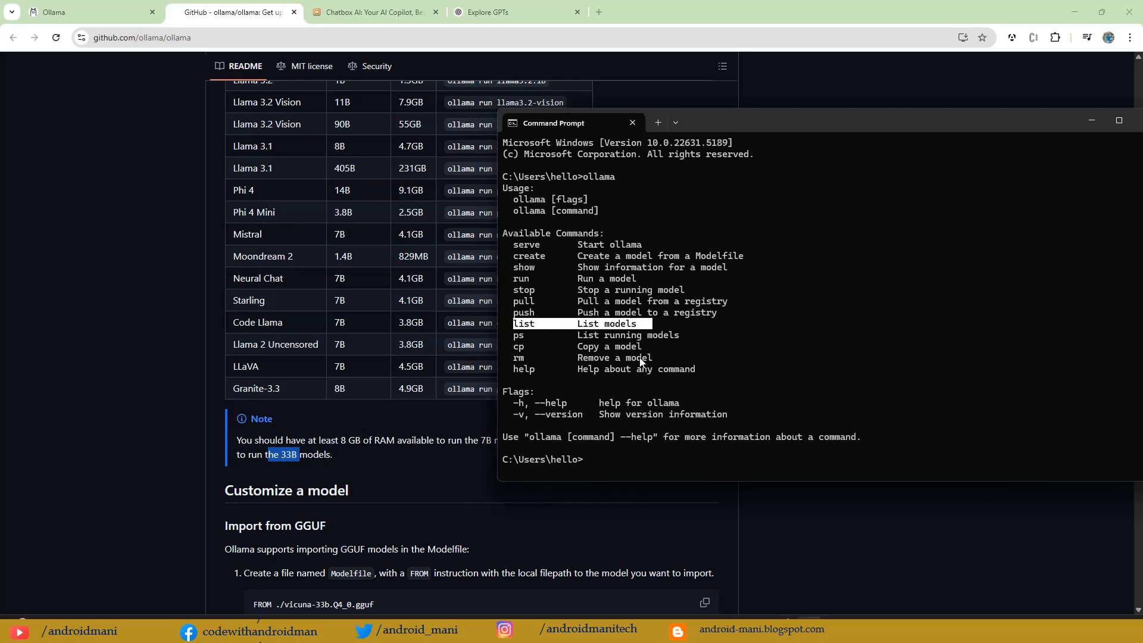
{"action": "left_click", "coordinate": [607, 456]}
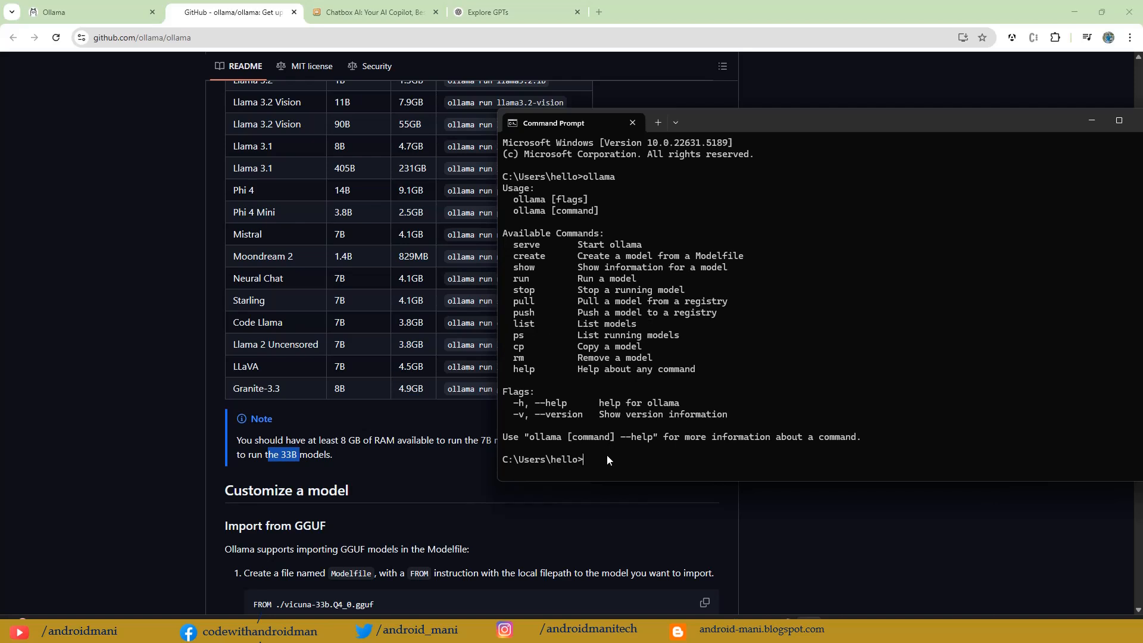
{"action": "type", "text": "ollama list"}
{"action": "key", "text": "Return"}
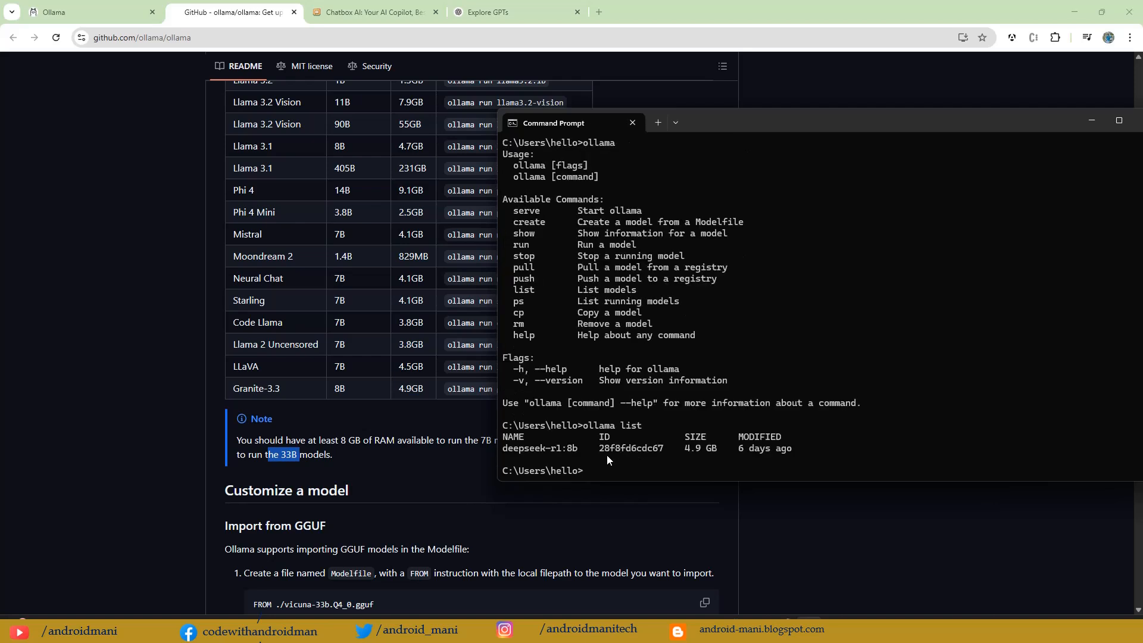
{"action": "left_click_drag", "start_coordinate": [577, 450], "coordinate": [530, 450]}
{"action": "left_click_drag", "start_coordinate": [685, 449], "coordinate": [721, 449]}
Step: Look through the README's Model library table for the LLaVA 7B entry and copy its run command
{"action": "left_click", "coordinate": [228, 301]}
{"action": "scroll", "coordinate": [228, 300], "scroll_direction": "up", "scroll_amount": 5}
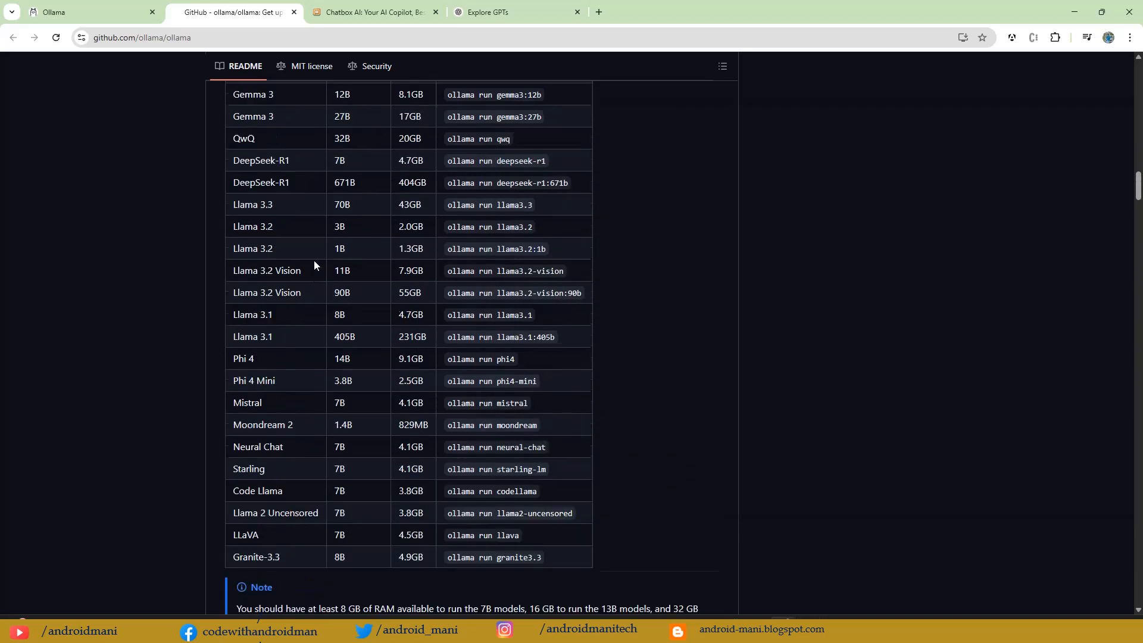
{"action": "scroll", "coordinate": [299, 313], "scroll_direction": "down", "scroll_amount": 1}
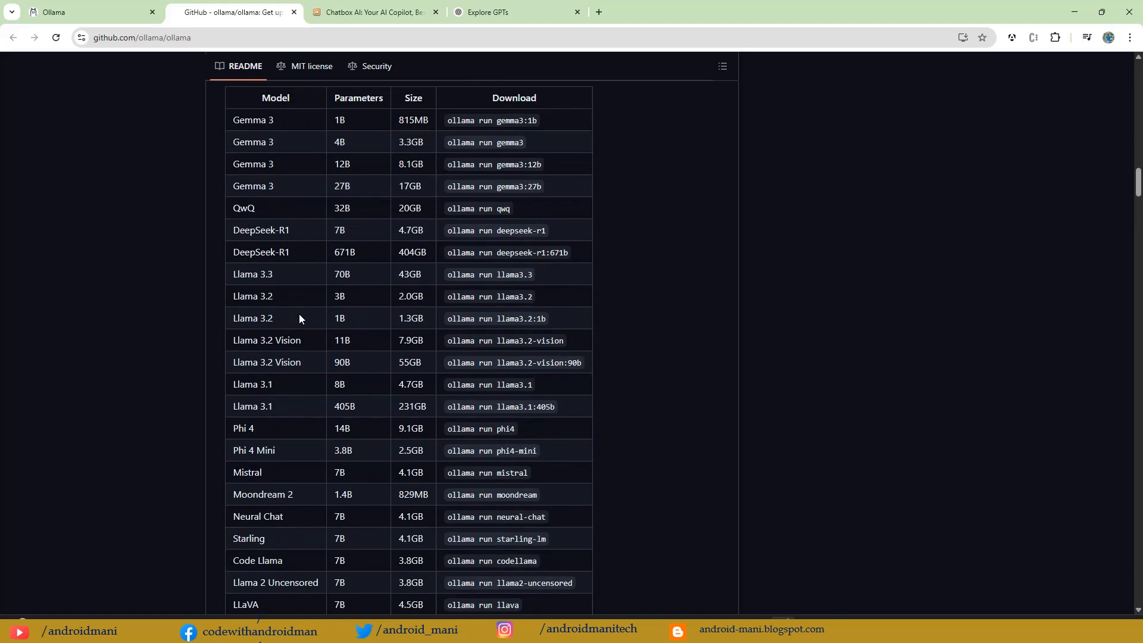
{"action": "left_click_drag", "start_coordinate": [244, 274], "coordinate": [388, 285]}
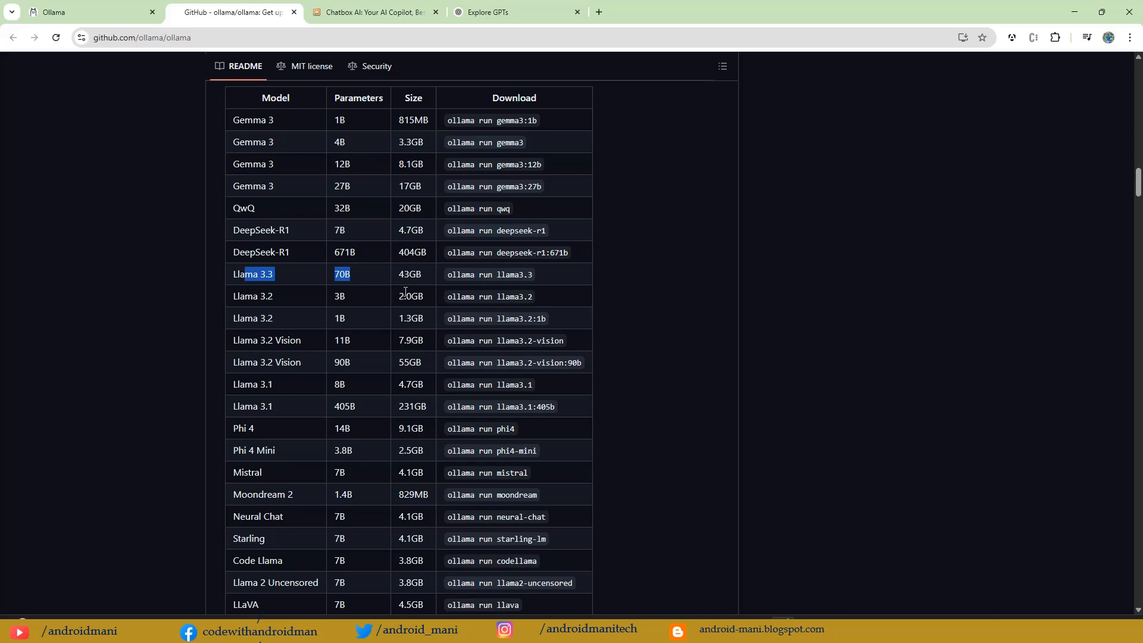
{"action": "scroll", "coordinate": [402, 340], "scroll_direction": "down", "scroll_amount": 4}
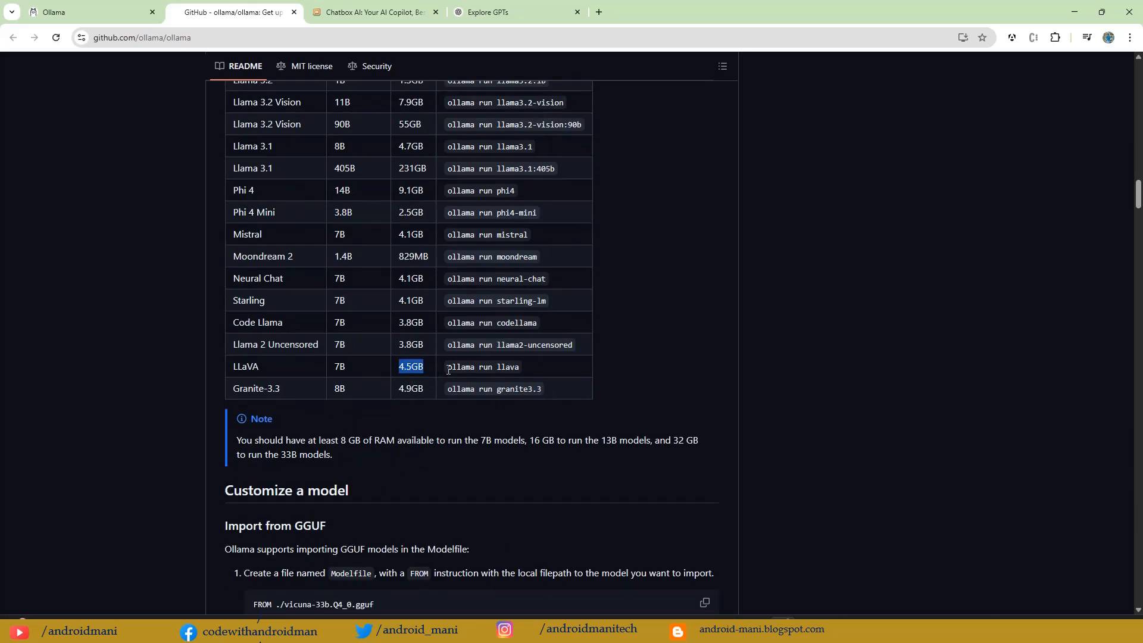
{"action": "left_click_drag", "start_coordinate": [448, 370], "coordinate": [520, 371]}
{"action": "key", "text": "ctrl+c"}
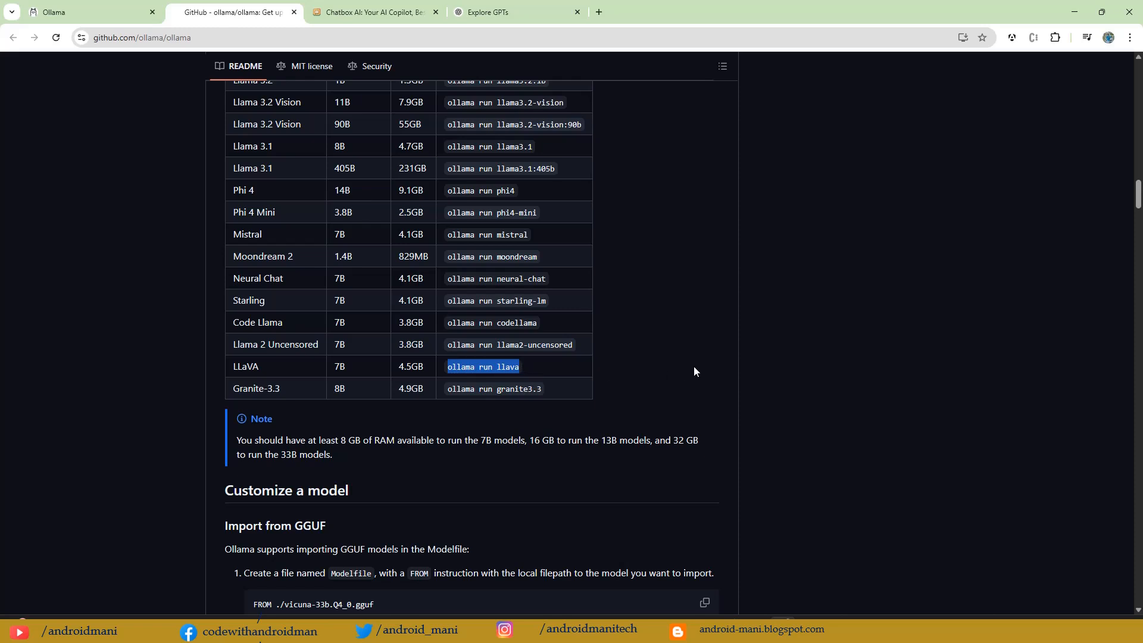
Step: Try running ollama run llava in Command Prompt, abort the model download, and clear the stray input
{"action": "key", "text": "alt+Tab"}
{"action": "left_click", "coordinate": [826, 390]}
{"action": "key", "text": "ctrl+v"}
{"action": "key", "text": "Return"}
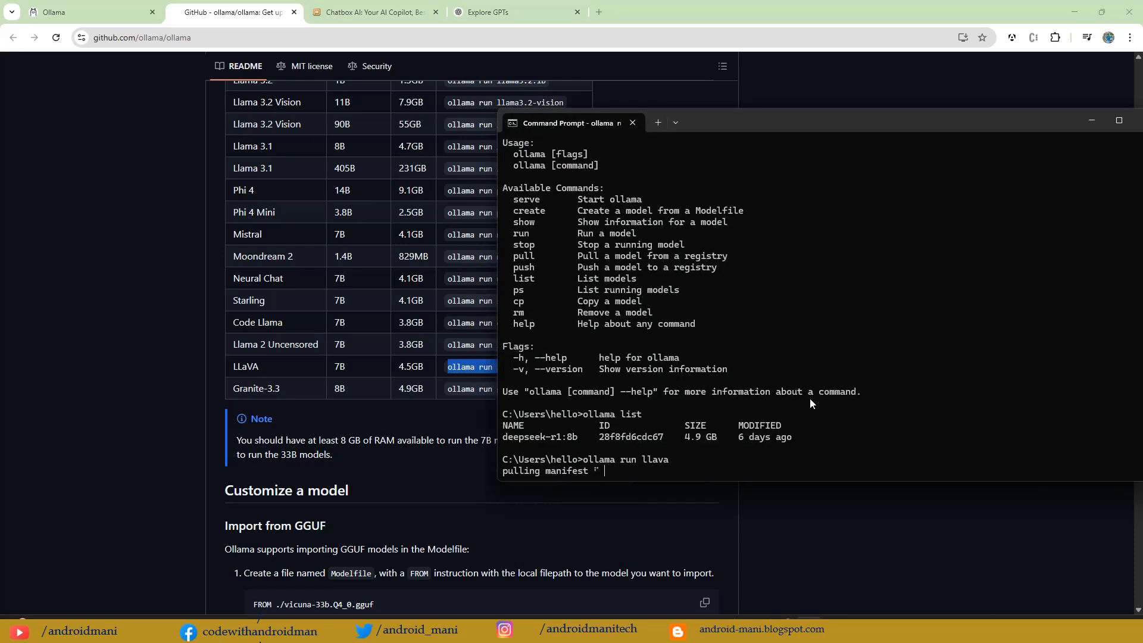
{"action": "key", "text": "ctrl+c"}
{"action": "key", "text": "ctrl+x"}
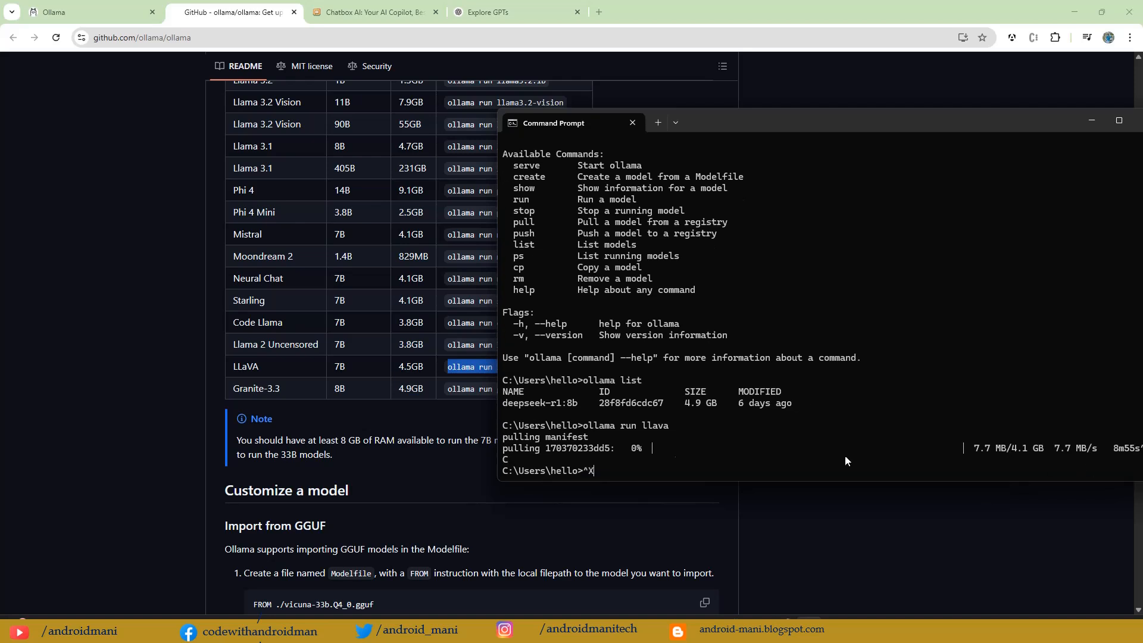
{"action": "key", "text": "BackSpace"}
Step: Run ollama serve in Command Prompt and copy the address 127.0.0.1:11434 from its output
{"action": "type", "text": "erv"}
{"action": "key", "text": "Return"}
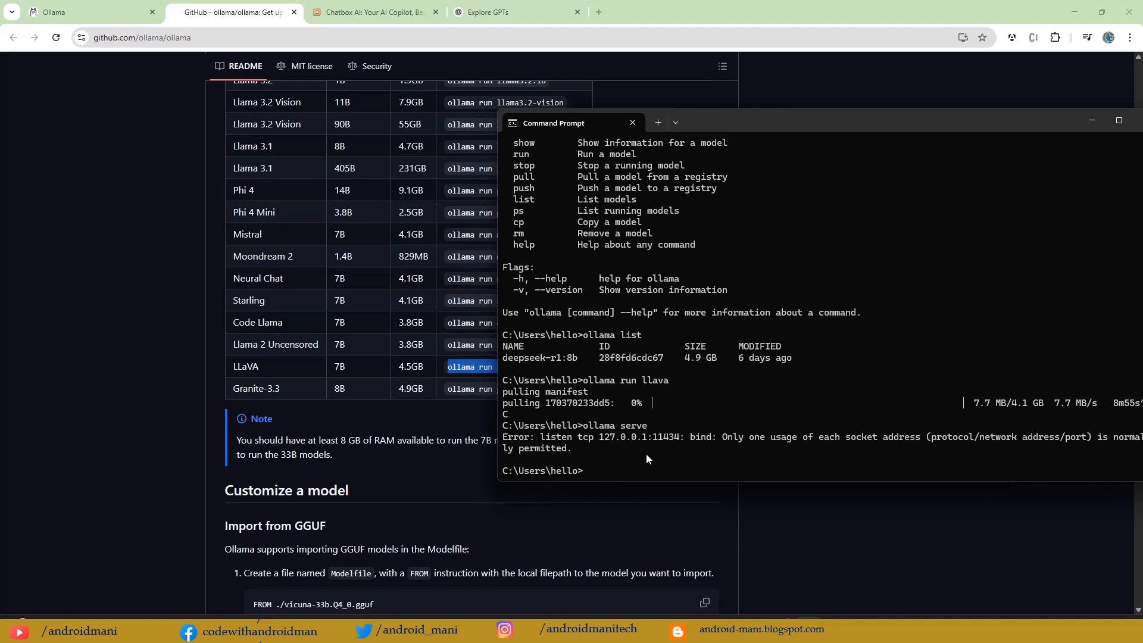
{"action": "left_click_drag", "start_coordinate": [600, 440], "coordinate": [682, 443]}
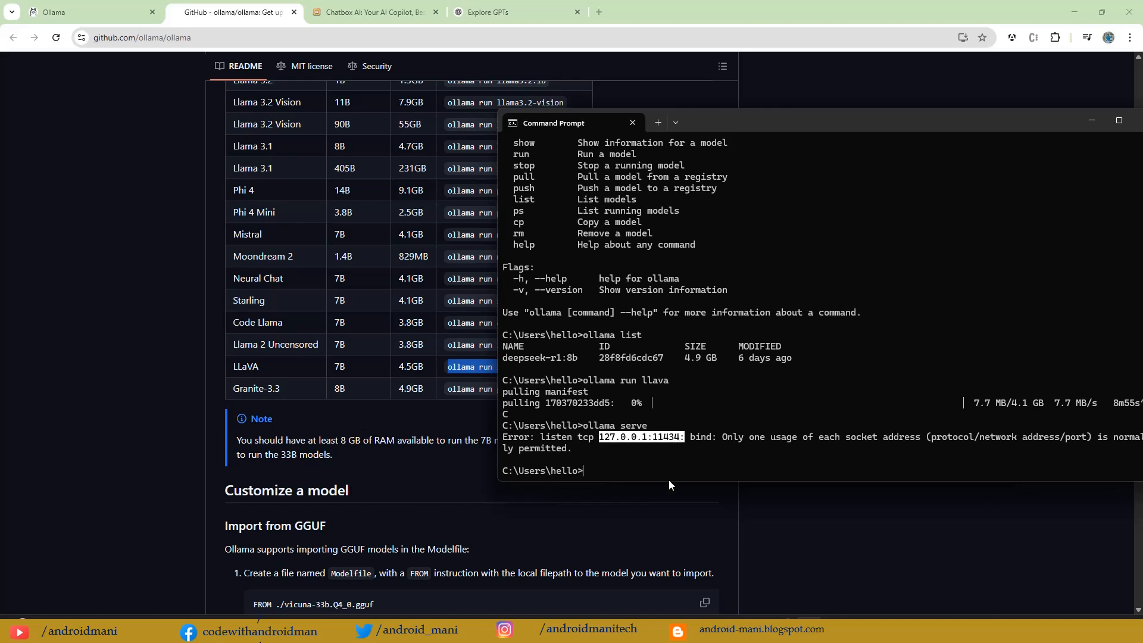
{"action": "key", "text": "ctrl+c"}
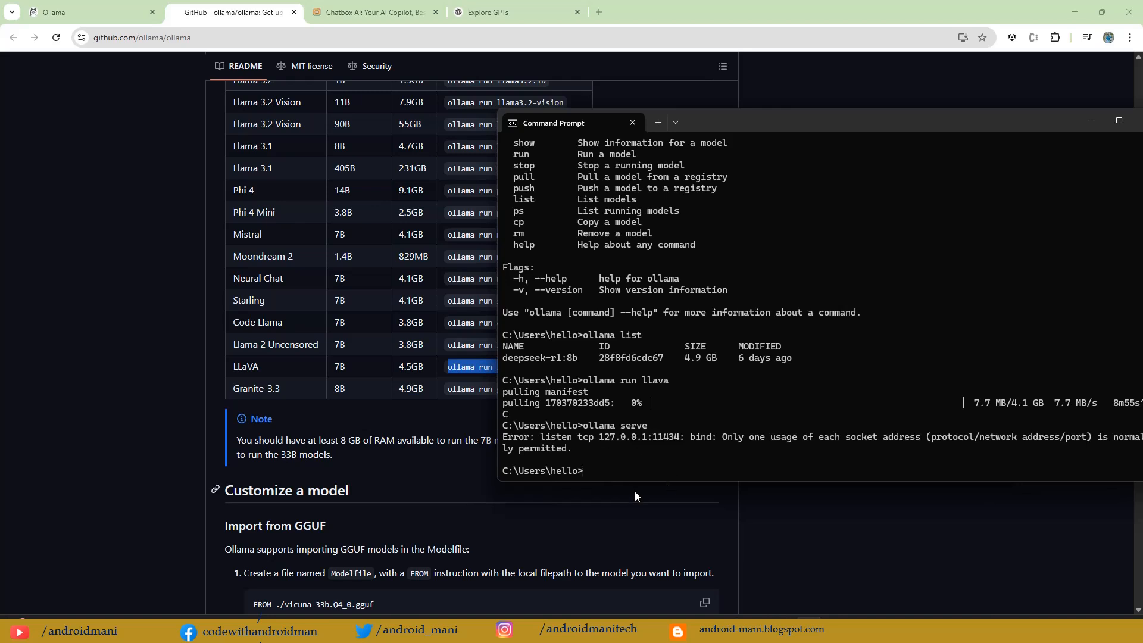
Step: Check the Ollama server at 127.0.0.1:11434 and localhost:11434 in a new browser tab, and close that tab
{"action": "left_click", "coordinate": [599, 12]}
{"action": "key", "text": "ctrl+v"}
{"action": "key", "text": "BackSpace"}
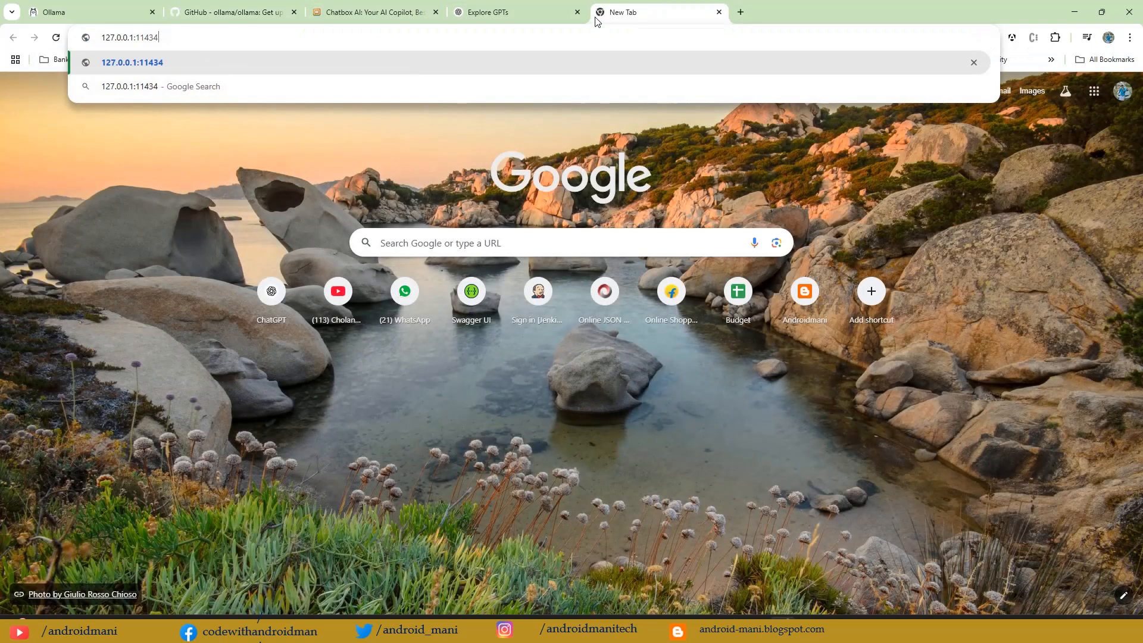
{"action": "key", "text": "Return"}
{"action": "left_click_drag", "start_coordinate": [126, 38], "coordinate": [88, 42]}
{"action": "type", "text": "localhost"}
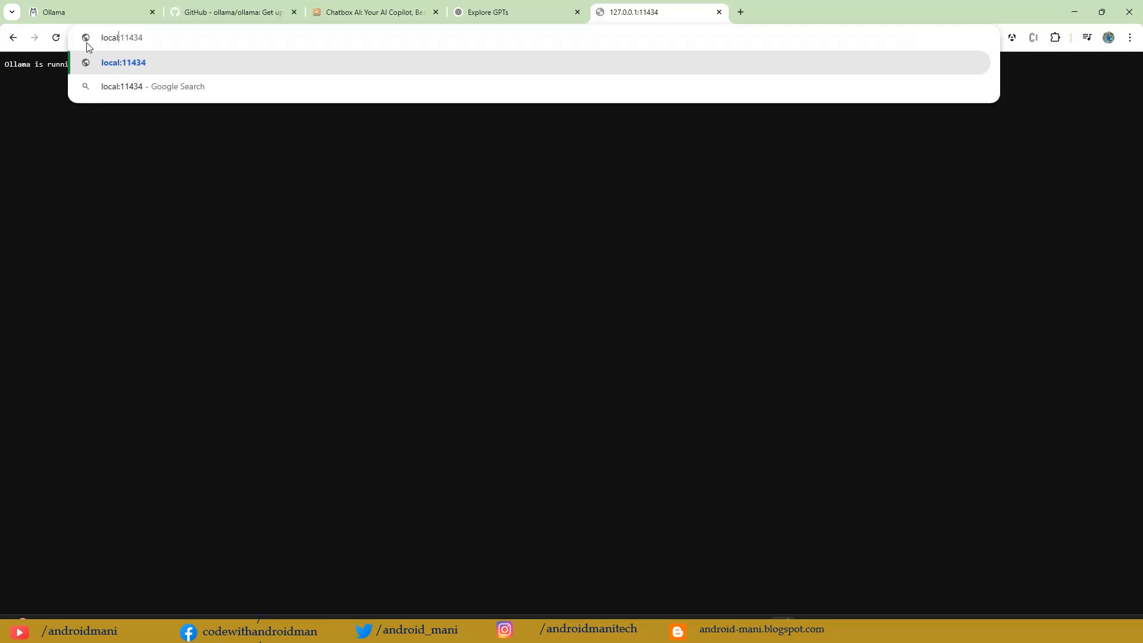
{"action": "key", "text": "Return"}
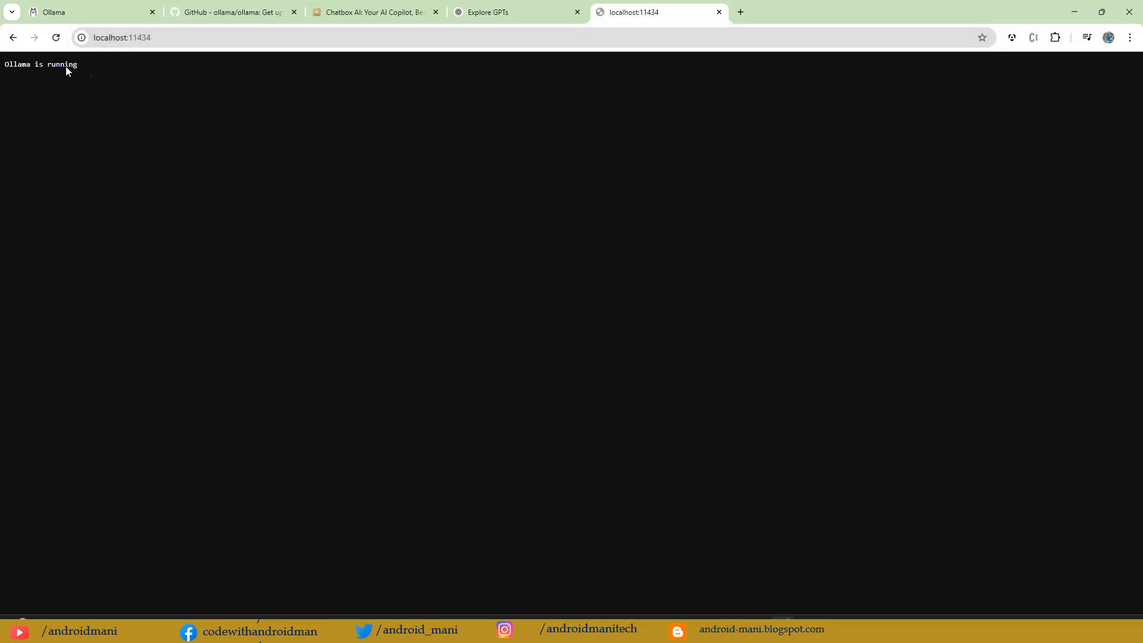
{"action": "left_click_drag", "start_coordinate": [78, 65], "coordinate": [4, 65]}
{"action": "left_click", "coordinate": [719, 12]}
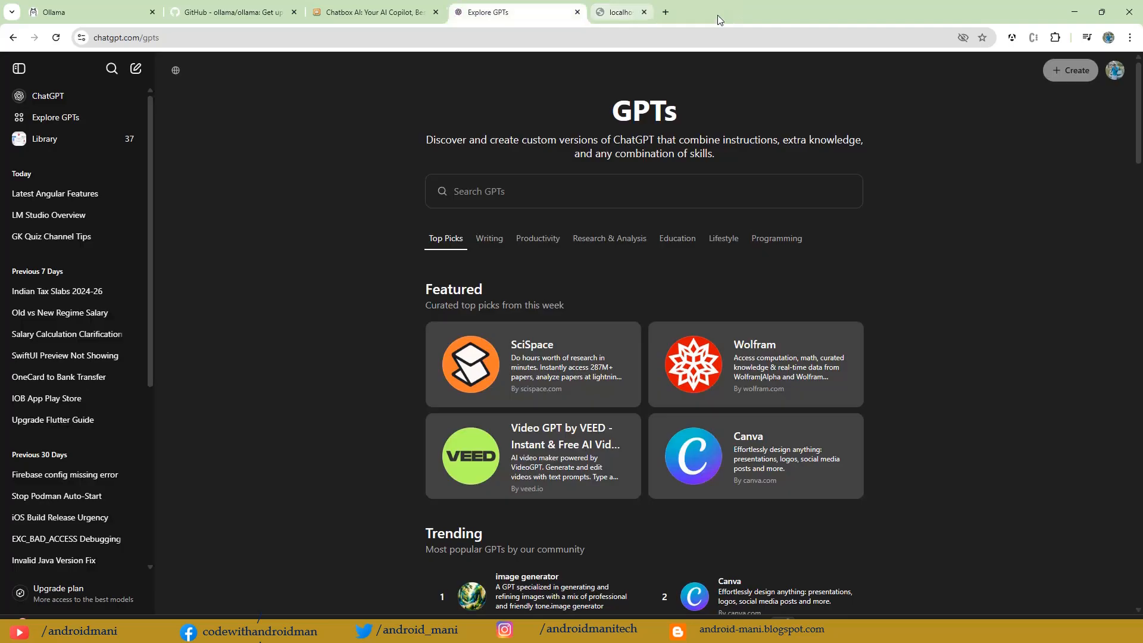
{"action": "left_click", "coordinate": [365, 11]}
{"action": "key", "text": "alt+Tab"}
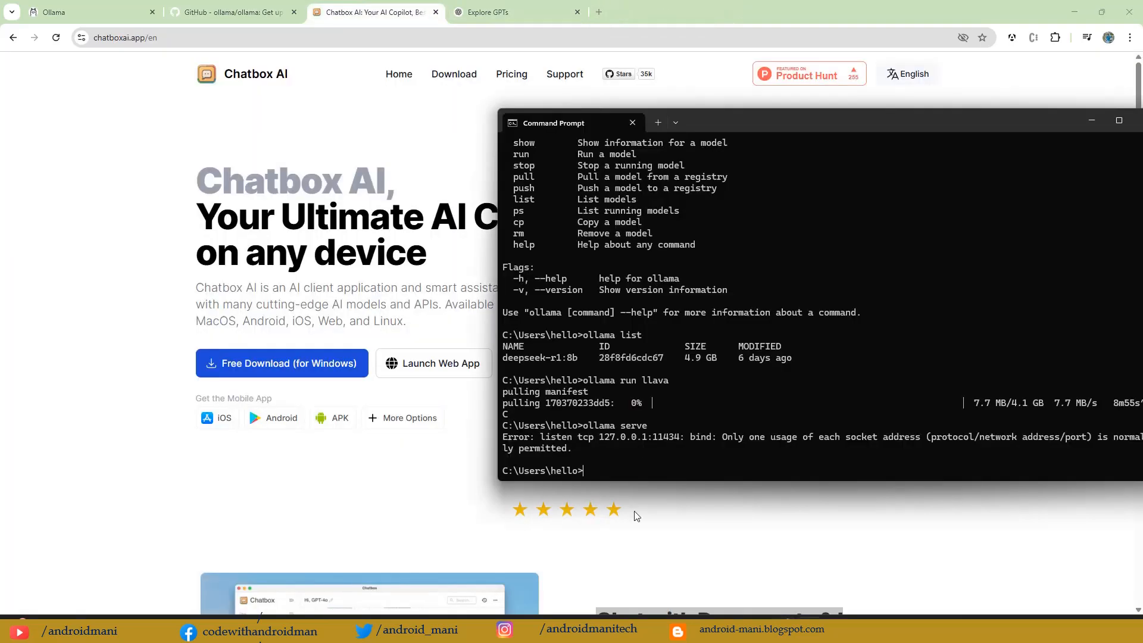
{"action": "key", "text": "alt+Tab"}
{"action": "left_click", "coordinate": [233, 9]}
{"action": "left_click", "coordinate": [131, 9]}
{"action": "left_click", "coordinate": [232, 7]}
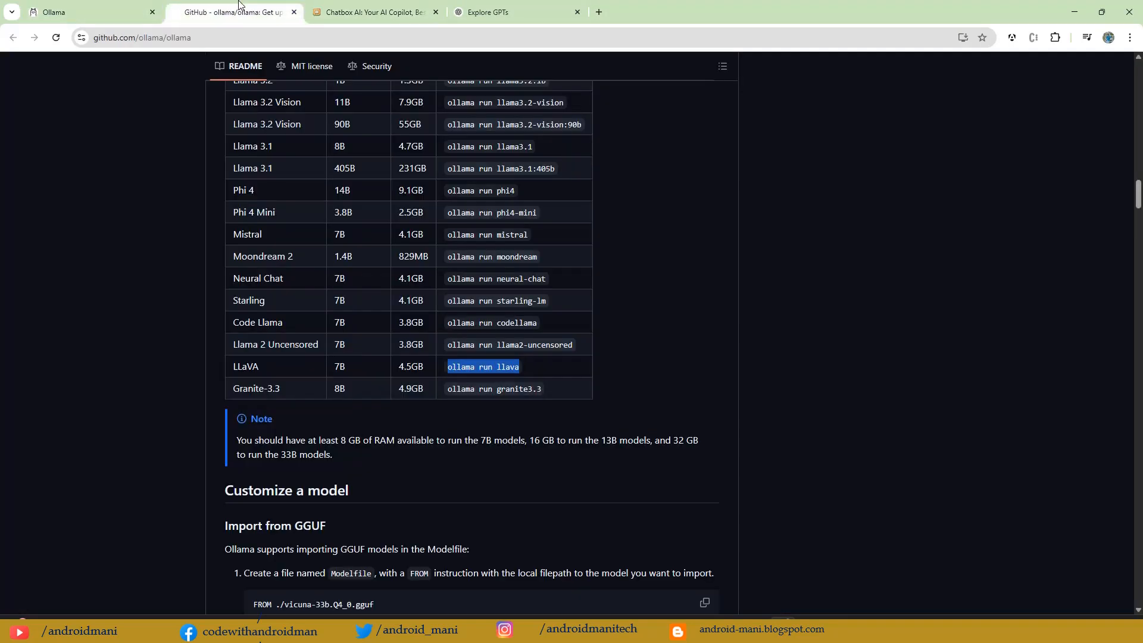
{"action": "scroll", "coordinate": [457, 399], "scroll_direction": "down", "scroll_amount": 3}
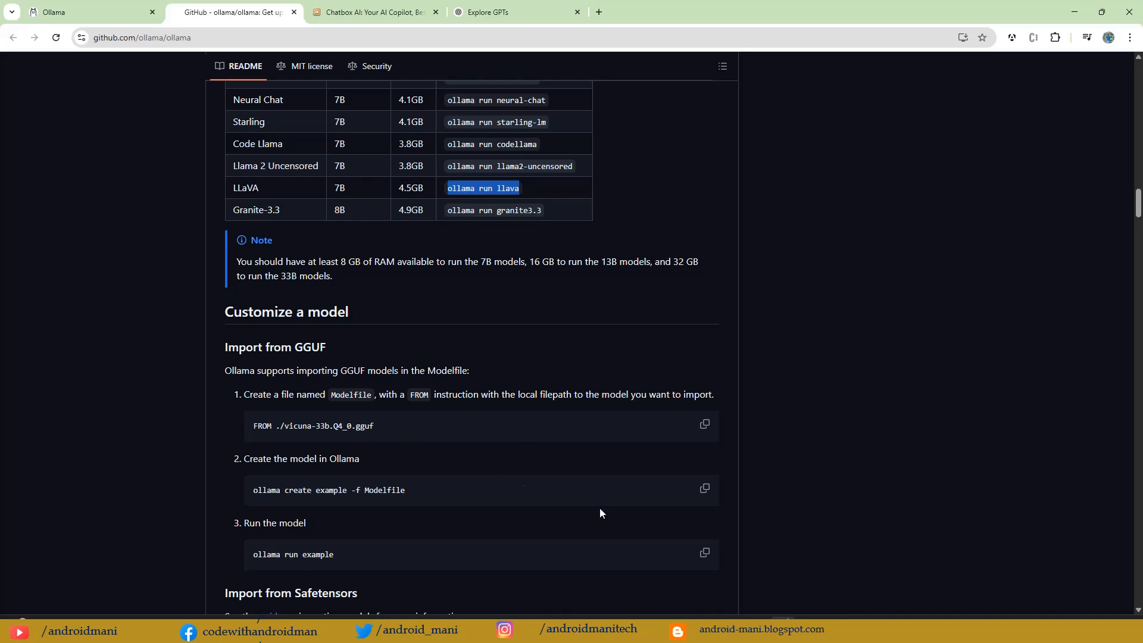
Step: Switch to the Chatbox desktop app and open its model settings
{"action": "mouse_move", "coordinate": [652, 630]}
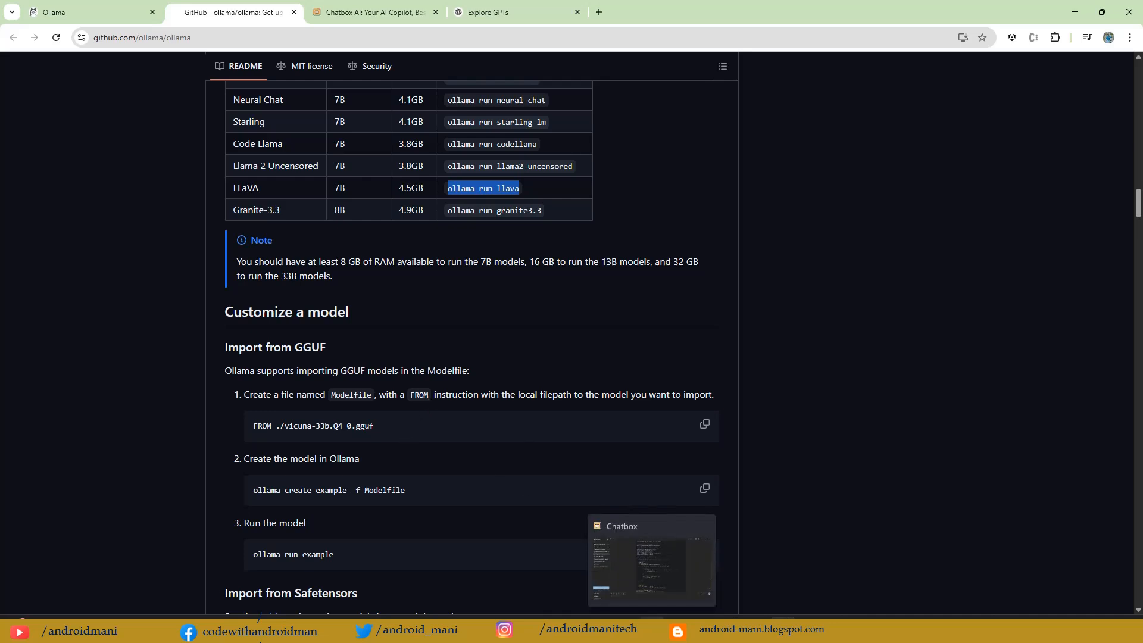
{"action": "left_click", "coordinate": [651, 571]}
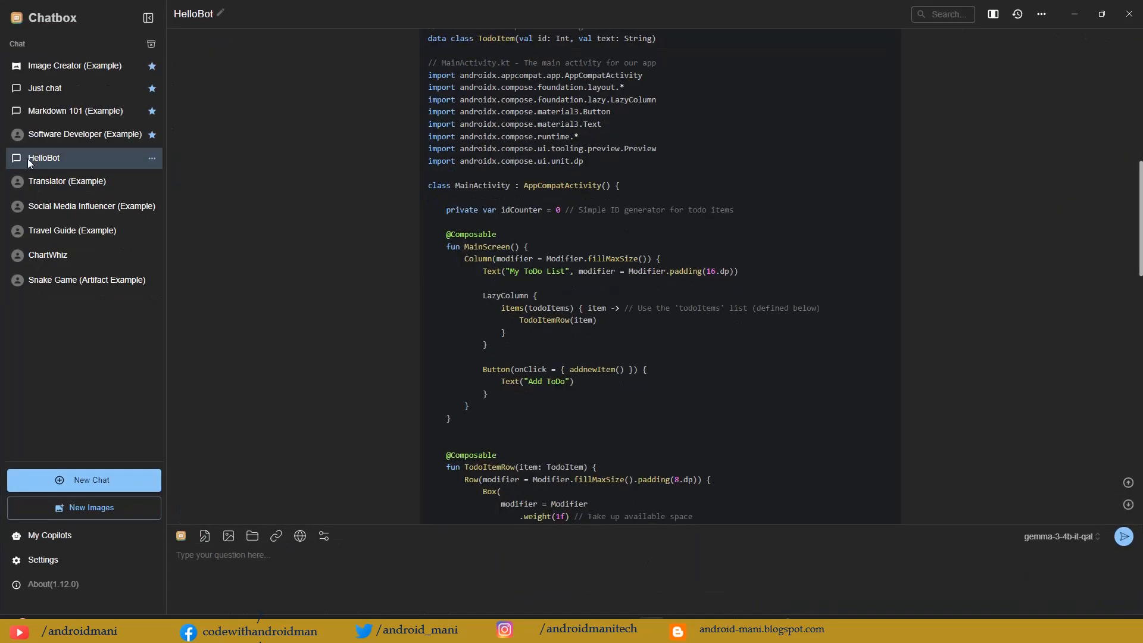
{"action": "left_click", "coordinate": [38, 558]}
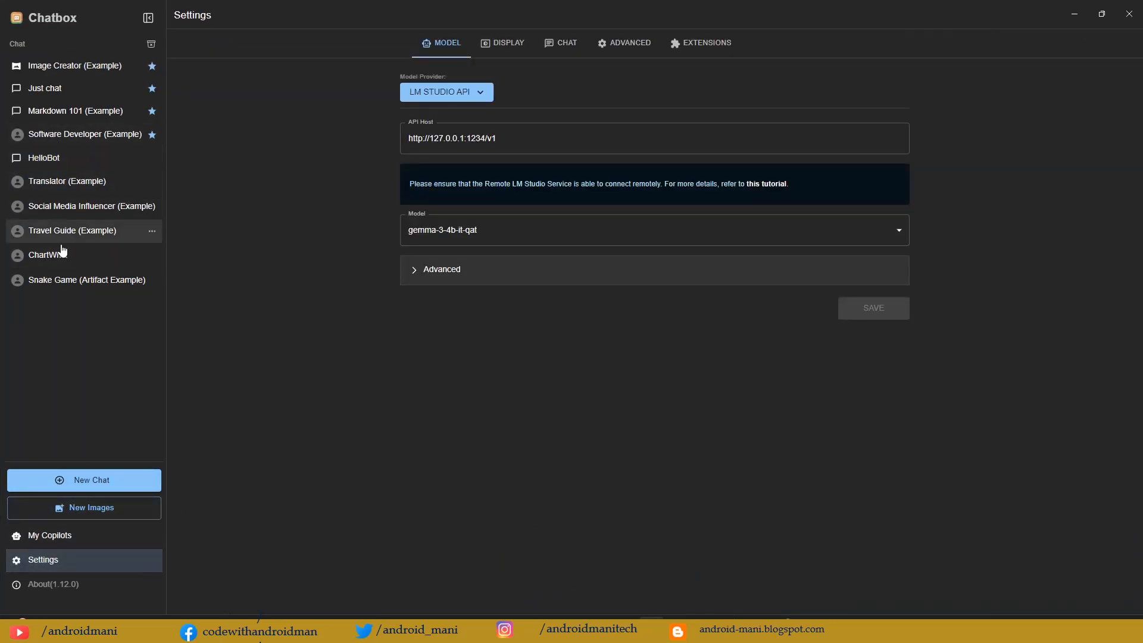
Step: Open the HelloBot chat and review the earlier gemma-3-4b-it-qat answer to the Jetpack Compose todo app question
{"action": "left_click", "coordinate": [72, 165]}
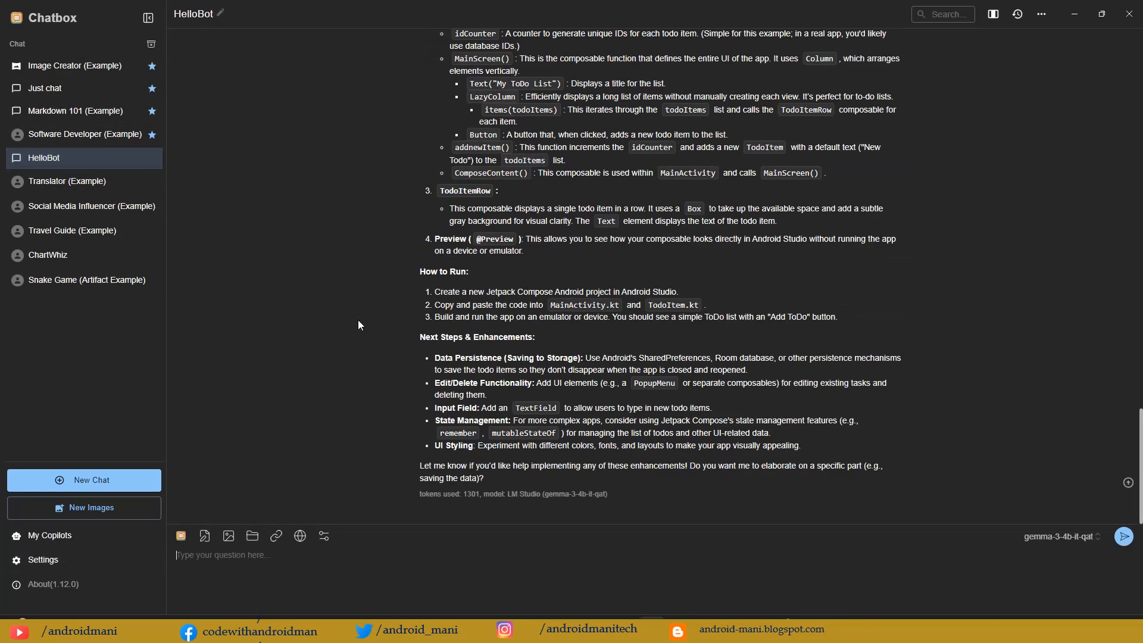
{"action": "scroll", "coordinate": [392, 368], "scroll_direction": "up", "scroll_amount": 20}
{"action": "scroll", "coordinate": [392, 373], "scroll_direction": "up", "scroll_amount": 4}
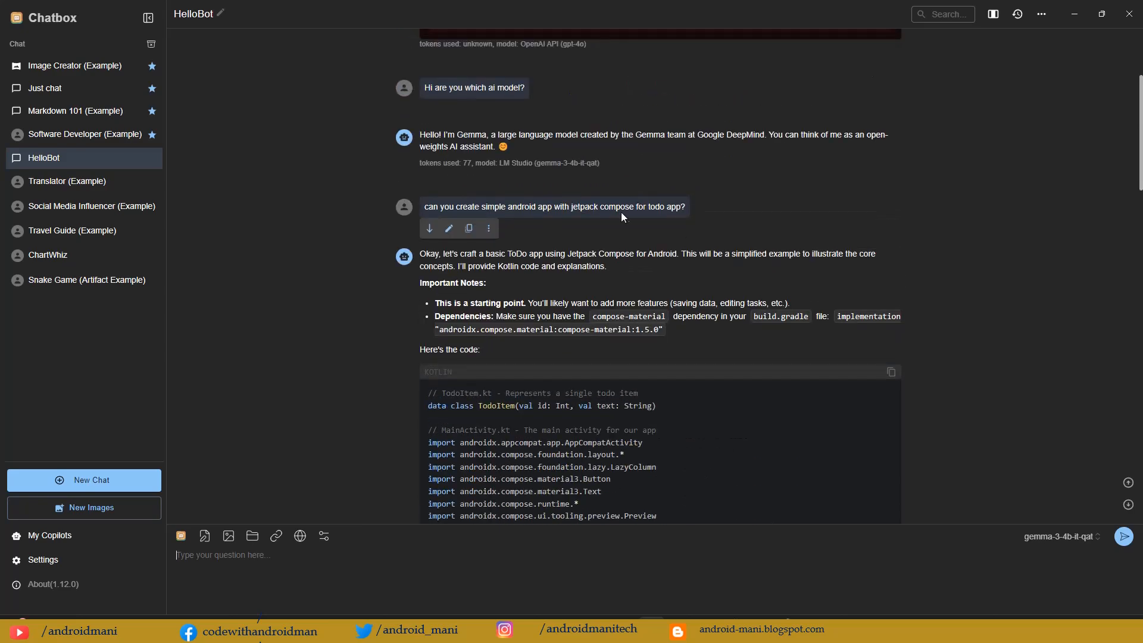
{"action": "scroll", "coordinate": [660, 255], "scroll_direction": "down", "scroll_amount": 20}
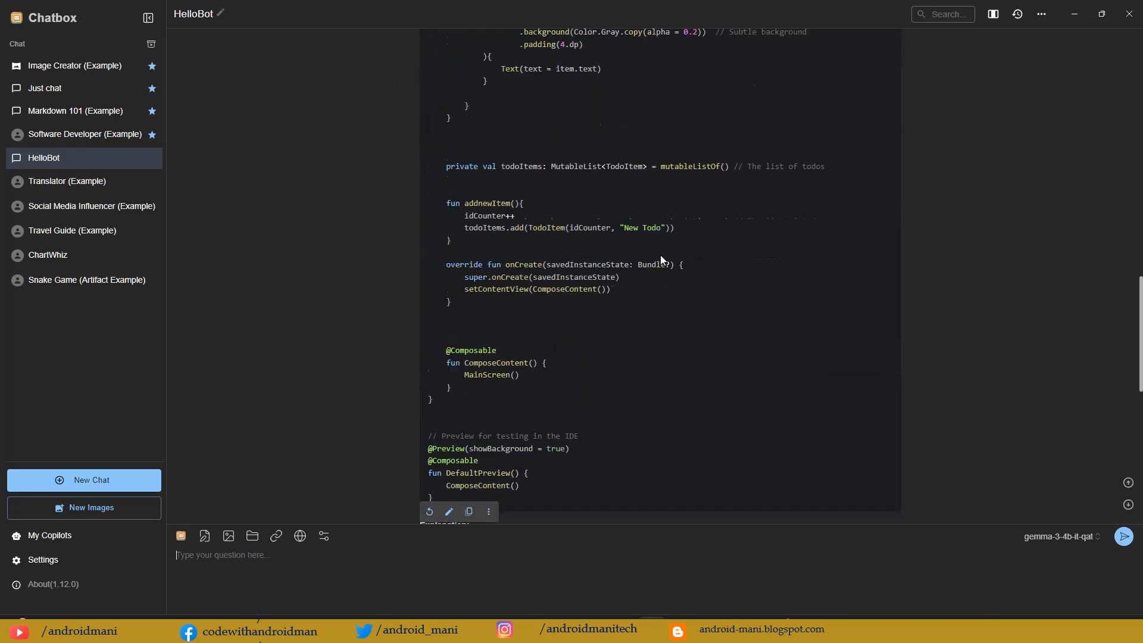
{"action": "scroll", "coordinate": [660, 255], "scroll_direction": "down", "scroll_amount": 2}
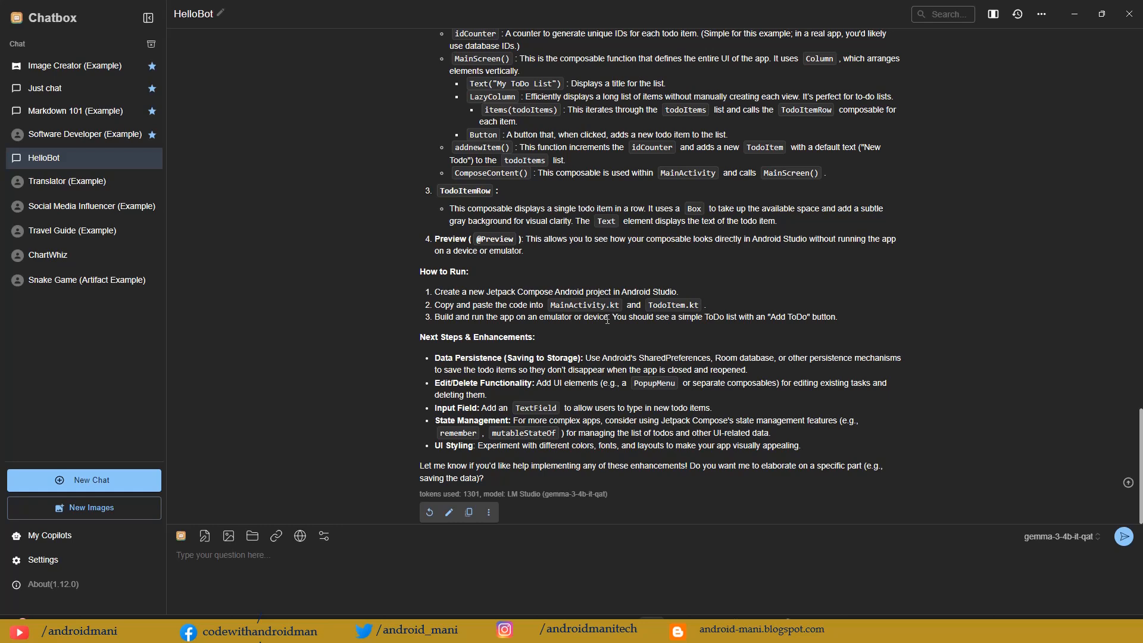
Step: Open the settings and change the model provider to Ollama API
{"action": "left_click", "coordinate": [59, 563]}
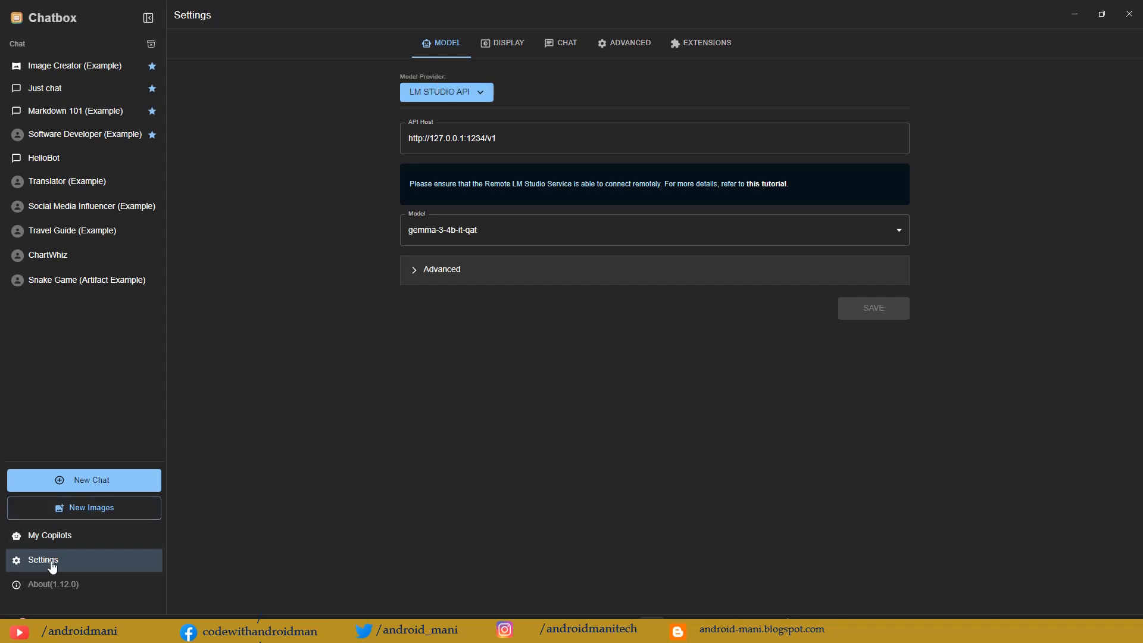
{"action": "left_click", "coordinate": [452, 95]}
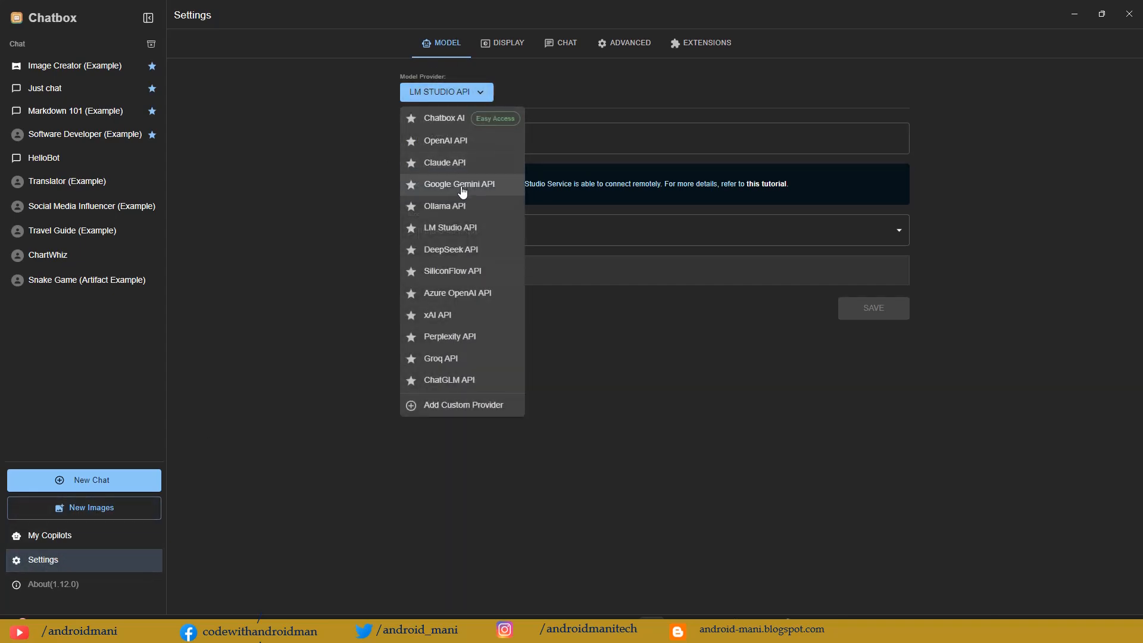
{"action": "left_click", "coordinate": [453, 209]}
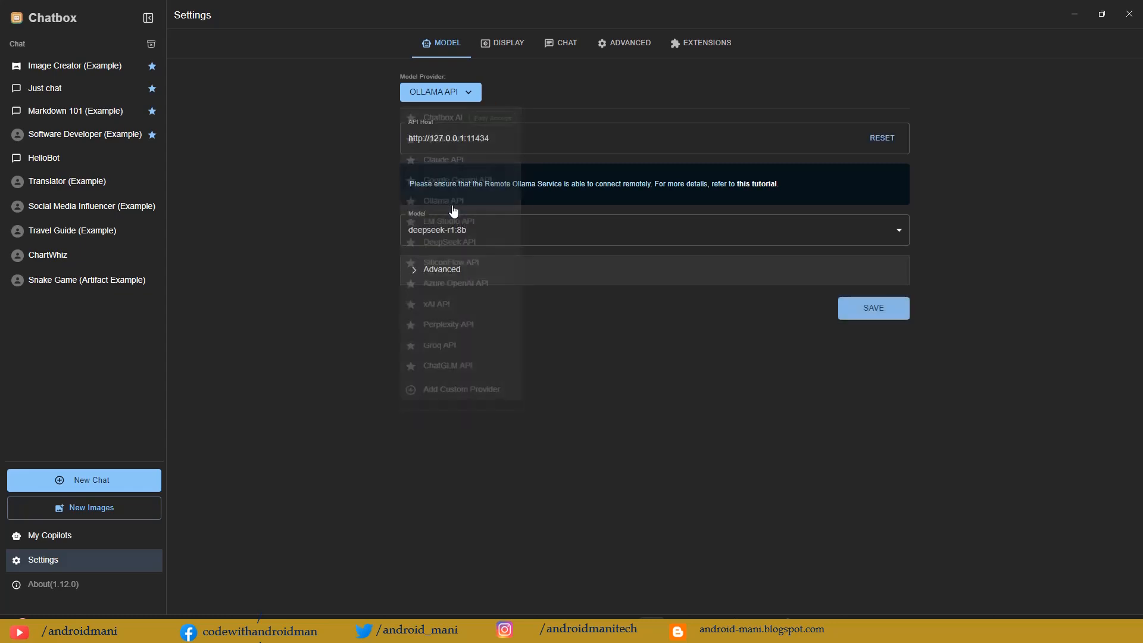
Step: Compare the Ollama API host with the server address in the Command Prompt output, and return to the Chatbox settings
{"action": "left_click", "coordinate": [517, 140]}
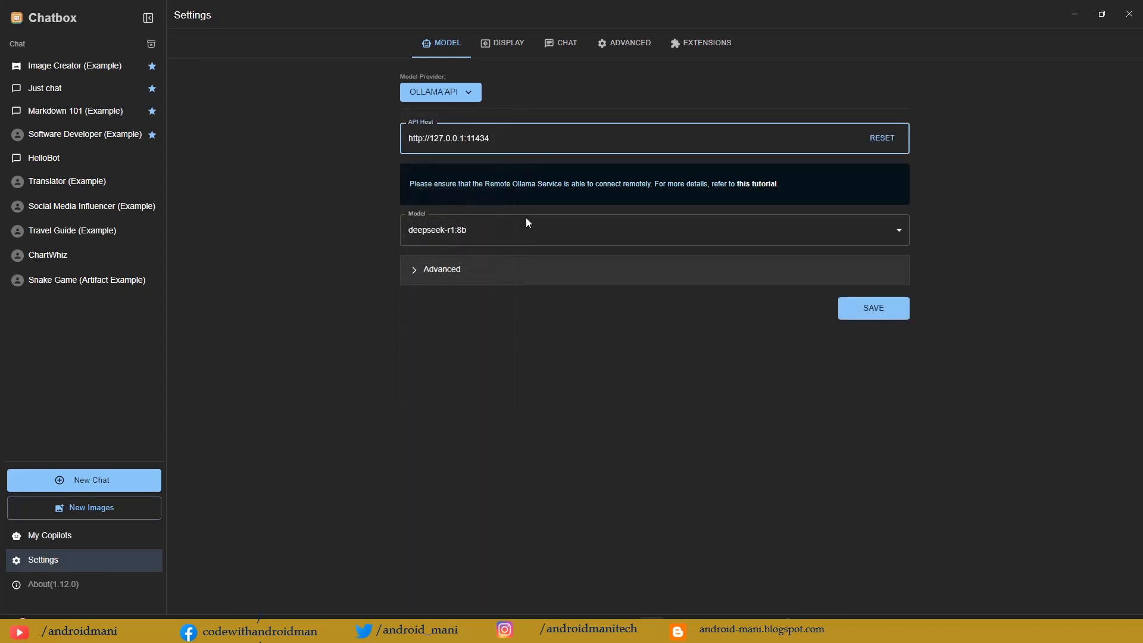
{"action": "left_click", "coordinate": [808, 630]}
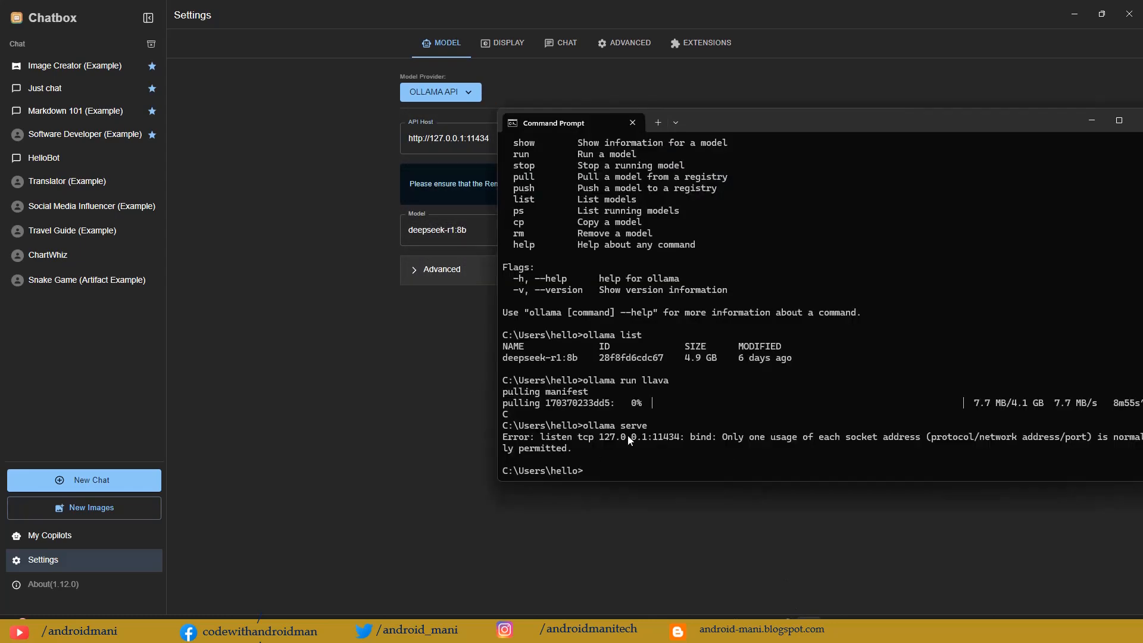
{"action": "left_click_drag", "start_coordinate": [598, 437], "coordinate": [678, 438]}
{"action": "left_click", "coordinate": [358, 220]}
{"action": "left_click", "coordinate": [544, 146]}
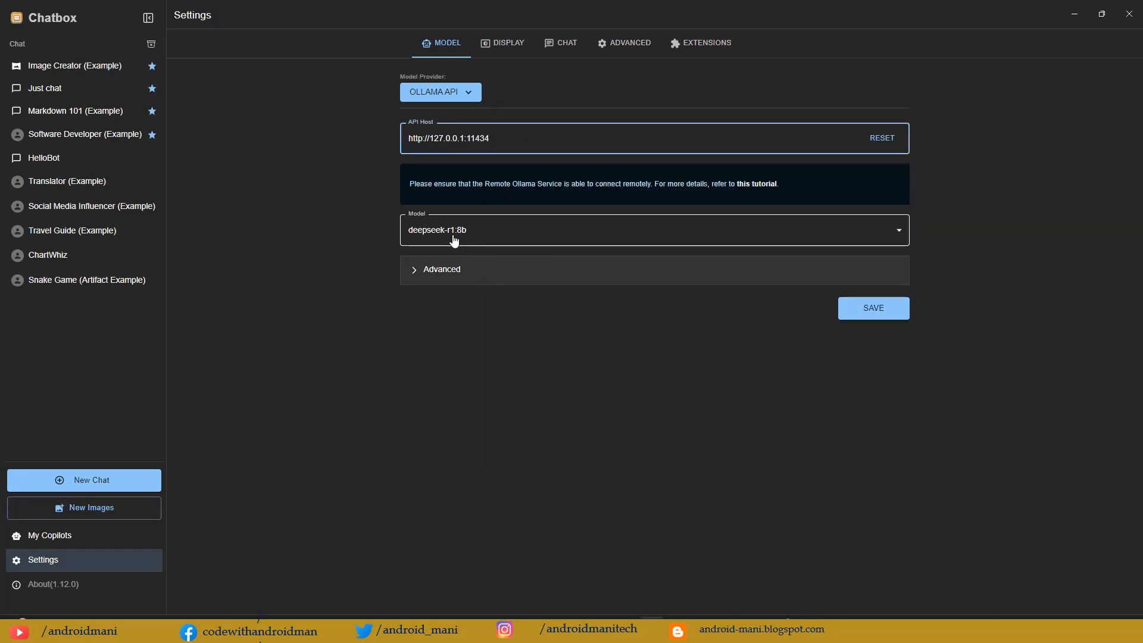
Step: Choose deepseek-r1:8b as the Ollama model and save the settings
{"action": "left_click", "coordinate": [601, 240]}
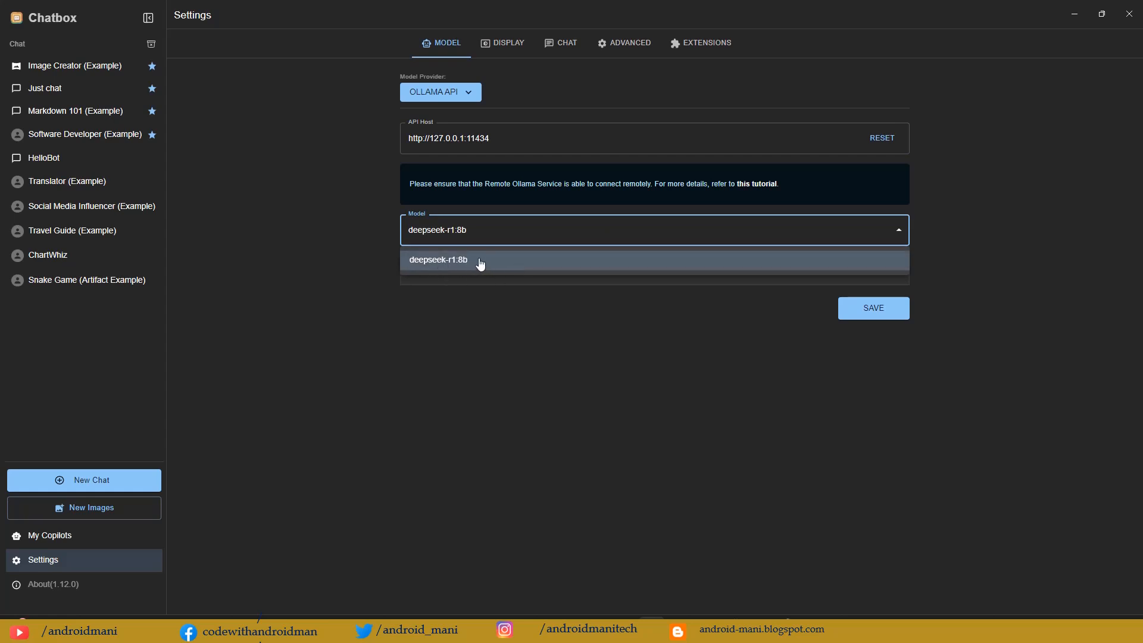
{"action": "left_click", "coordinate": [477, 229]}
{"action": "left_click", "coordinate": [535, 232]}
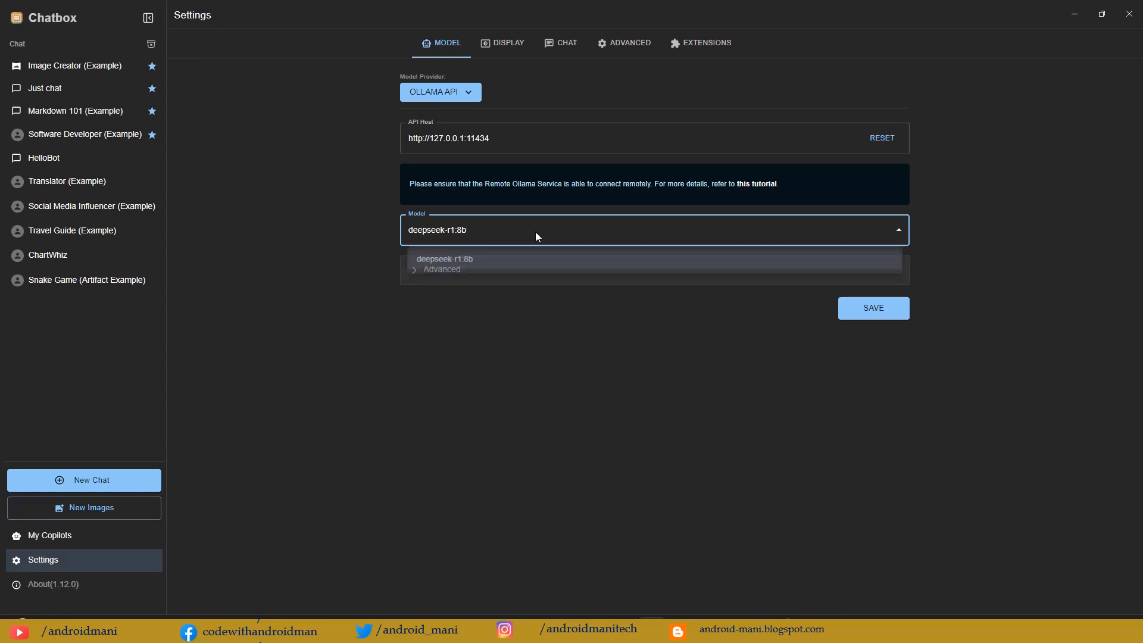
{"action": "left_click", "coordinate": [525, 259]}
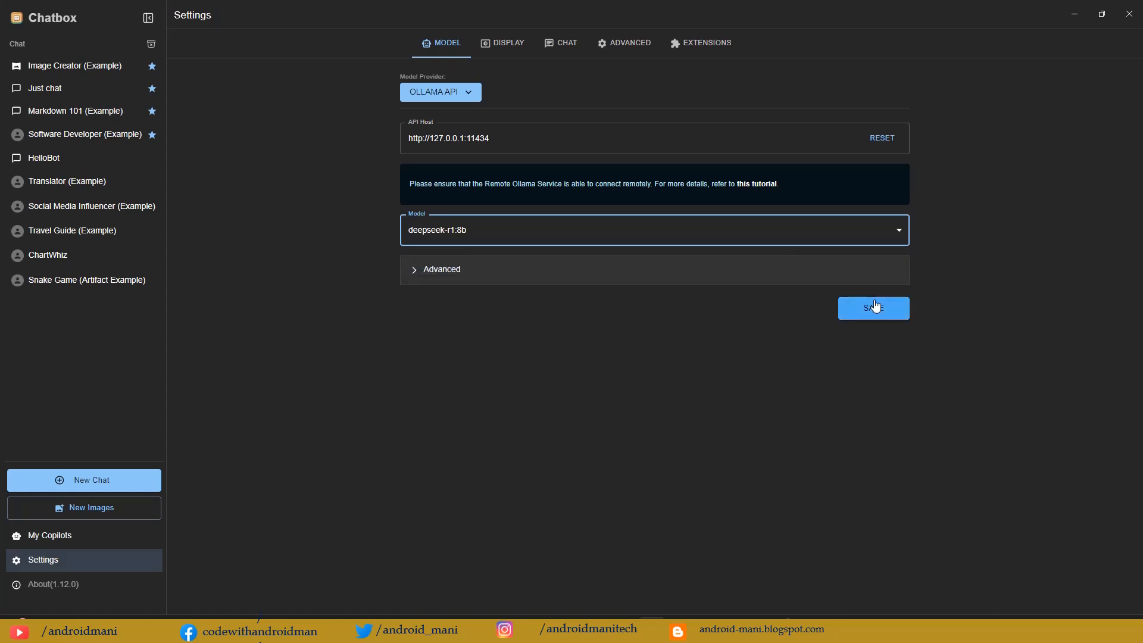
{"action": "left_click", "coordinate": [874, 309]}
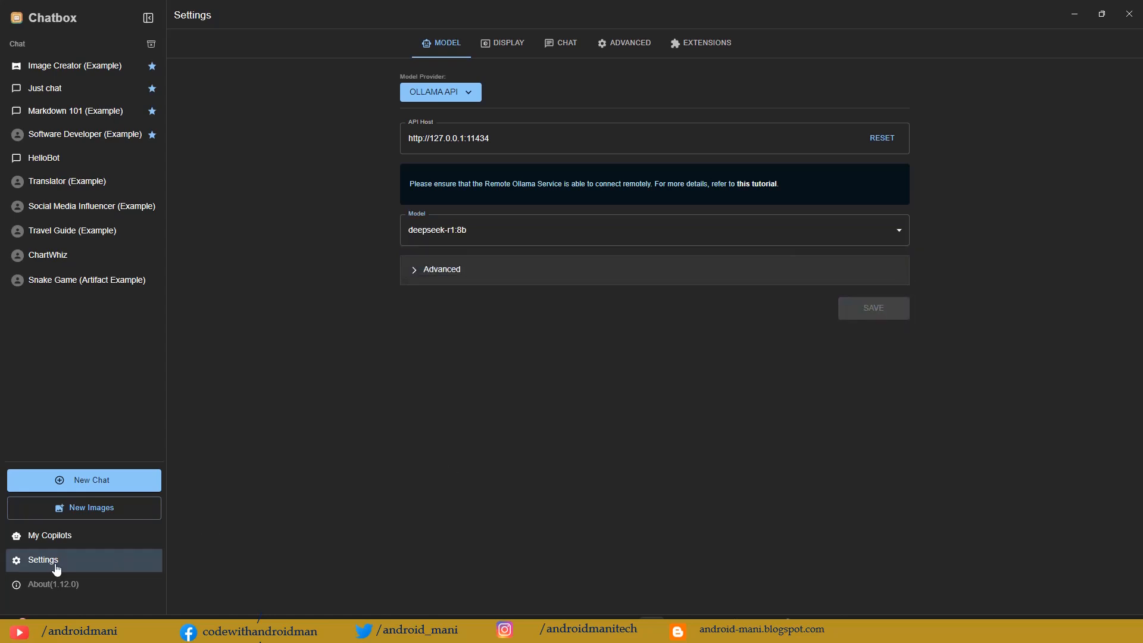
Step: In the HelloBot chat, copy the earlier prompt "can you create simple android app with jetpack compose for todo app?" and send it again to deepseek-r1:8b
{"action": "left_click", "coordinate": [70, 162]}
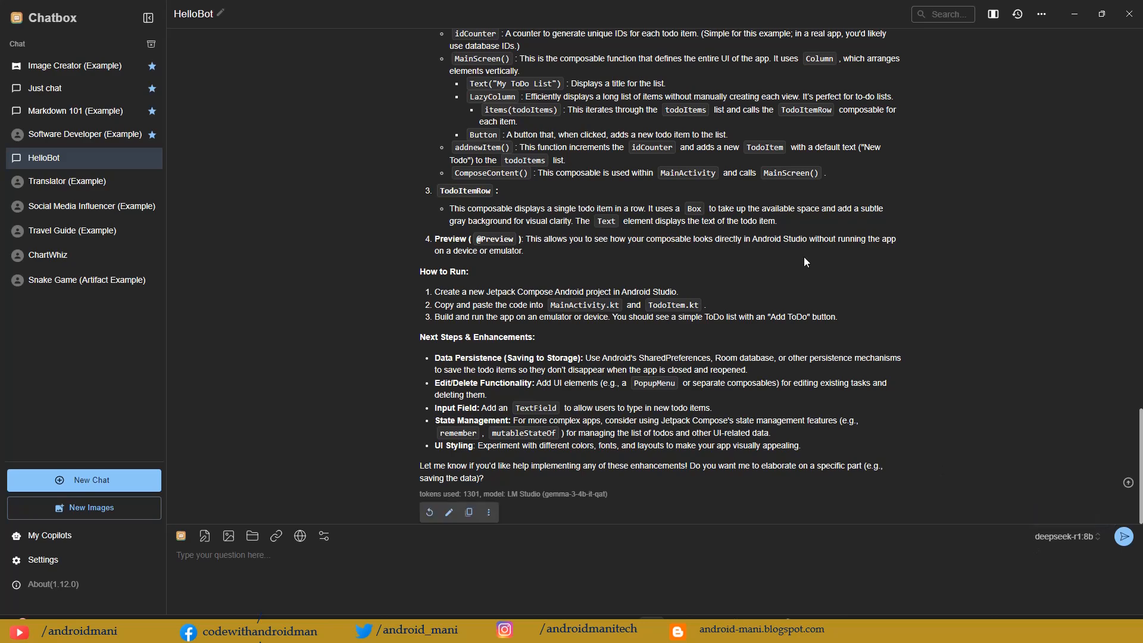
{"action": "scroll", "coordinate": [438, 255], "scroll_direction": "up", "scroll_amount": 10}
{"action": "scroll", "coordinate": [437, 255], "scroll_direction": "up", "scroll_amount": 15}
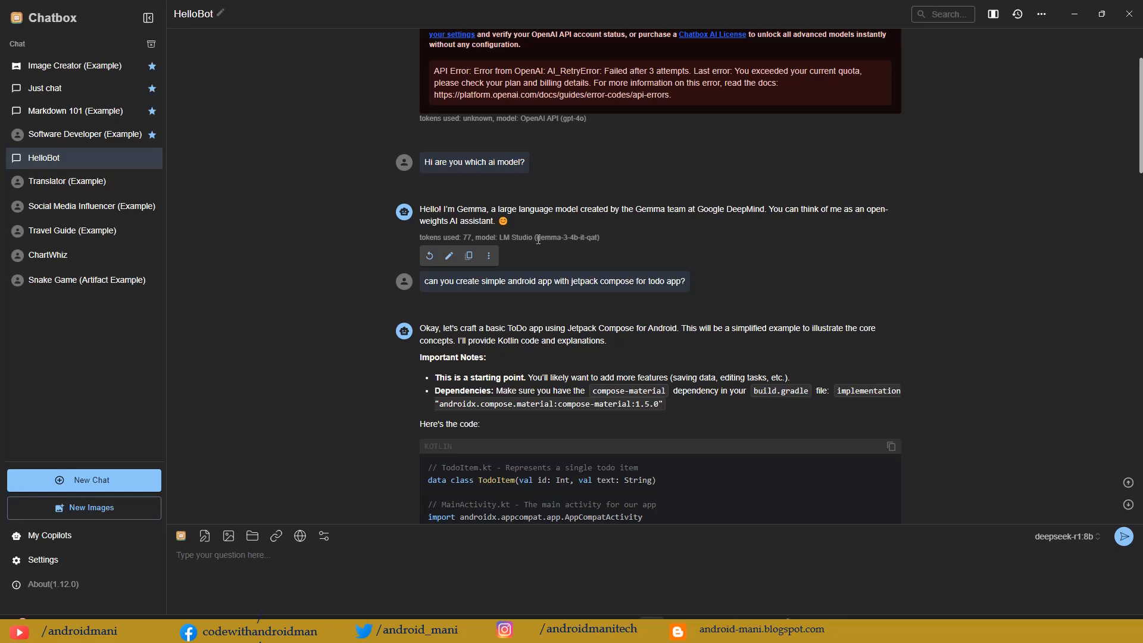
{"action": "left_click_drag", "start_coordinate": [537, 238], "coordinate": [567, 238]}
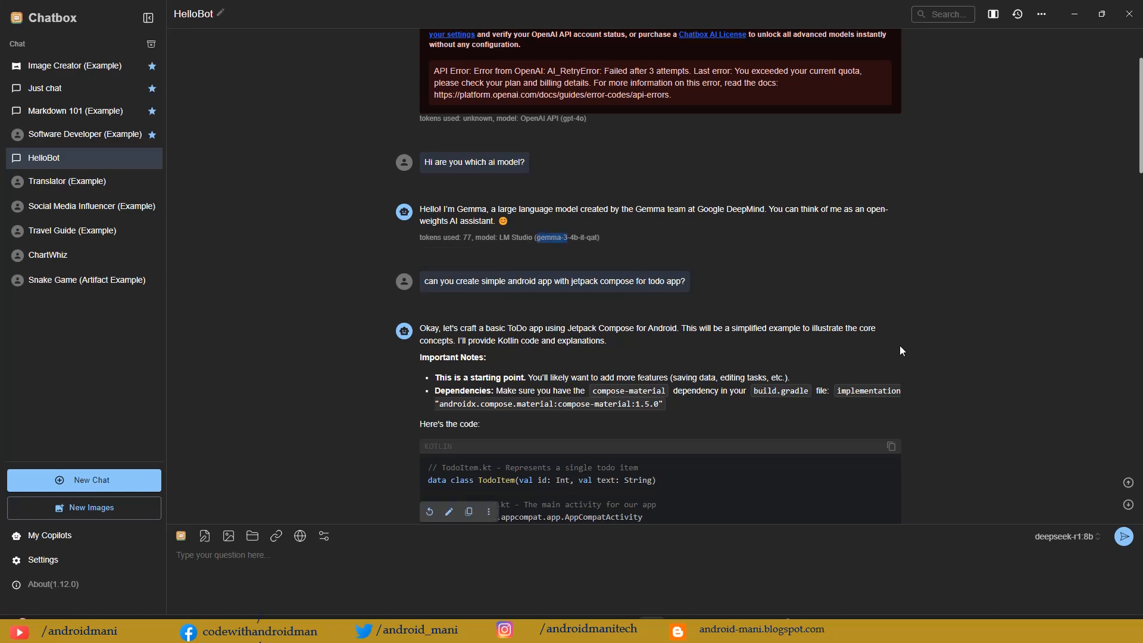
{"action": "scroll", "coordinate": [899, 345], "scroll_direction": "down", "scroll_amount": 15}
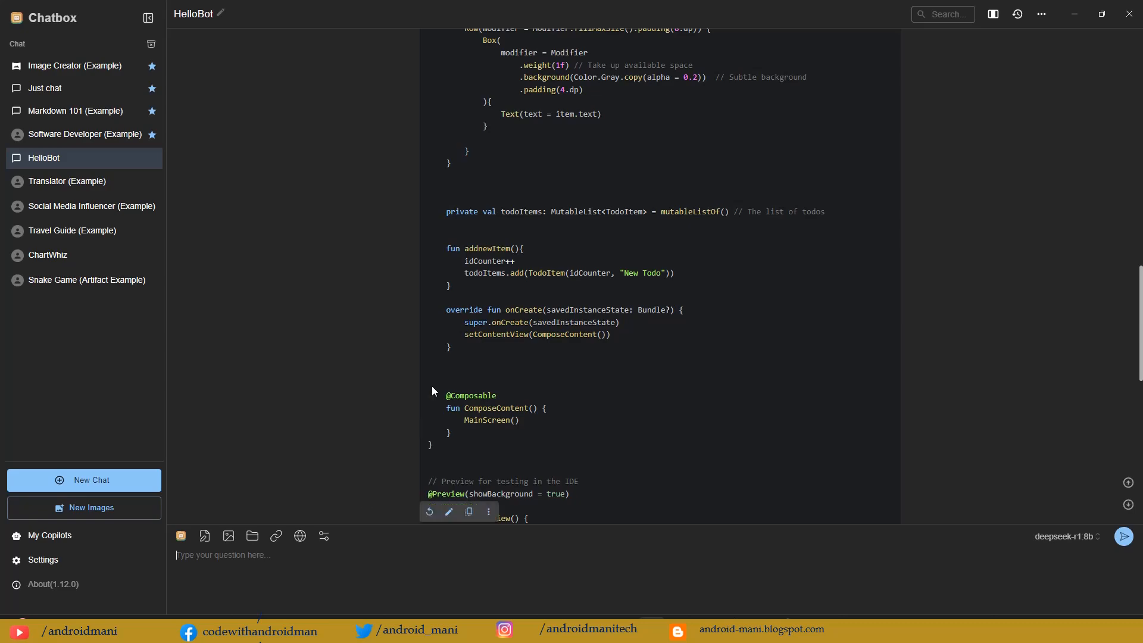
{"action": "scroll", "coordinate": [432, 386], "scroll_direction": "up", "scroll_amount": 10}
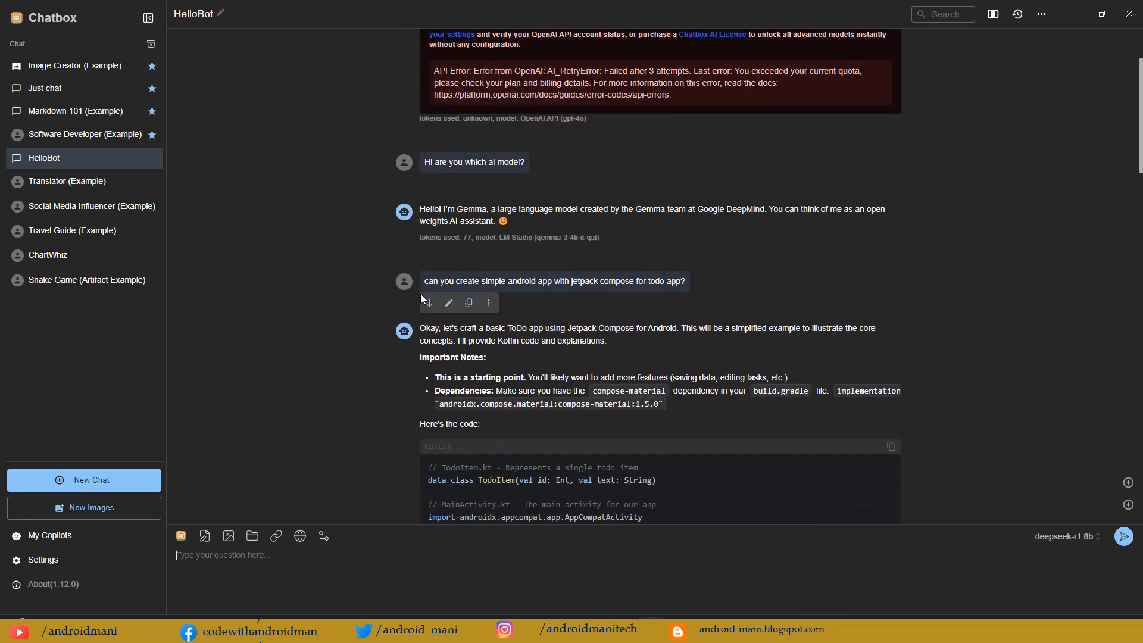
{"action": "left_click_drag", "start_coordinate": [424, 281], "coordinate": [699, 282]}
{"action": "key", "text": "ctrl+c"}
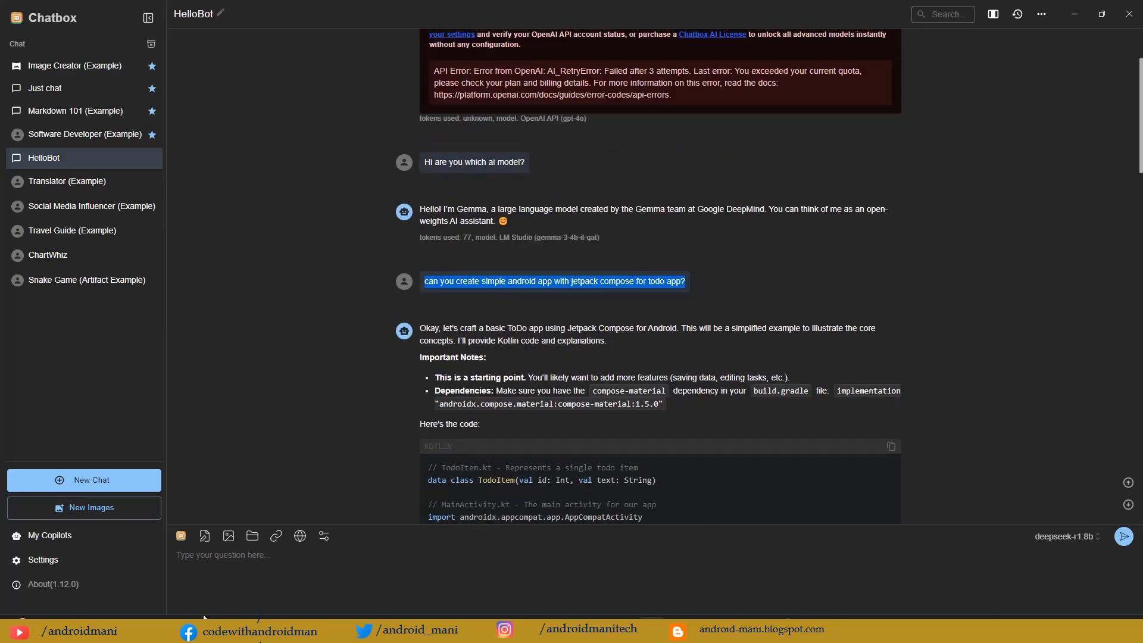
{"action": "left_click", "coordinate": [216, 562]}
{"action": "key", "text": "ctrl+v"}
{"action": "key", "text": "Return"}
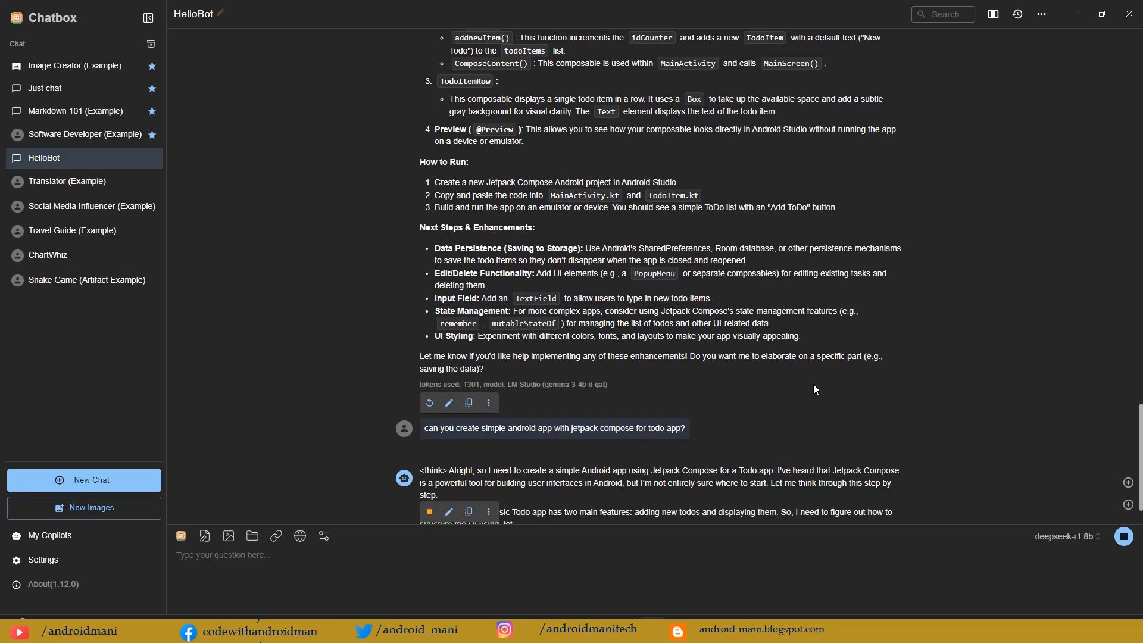
Step: Read the deepseek-r1:8b reasoning and steps for the todo app as the answer is generated
{"action": "scroll", "coordinate": [813, 390], "scroll_direction": "down", "scroll_amount": 1}
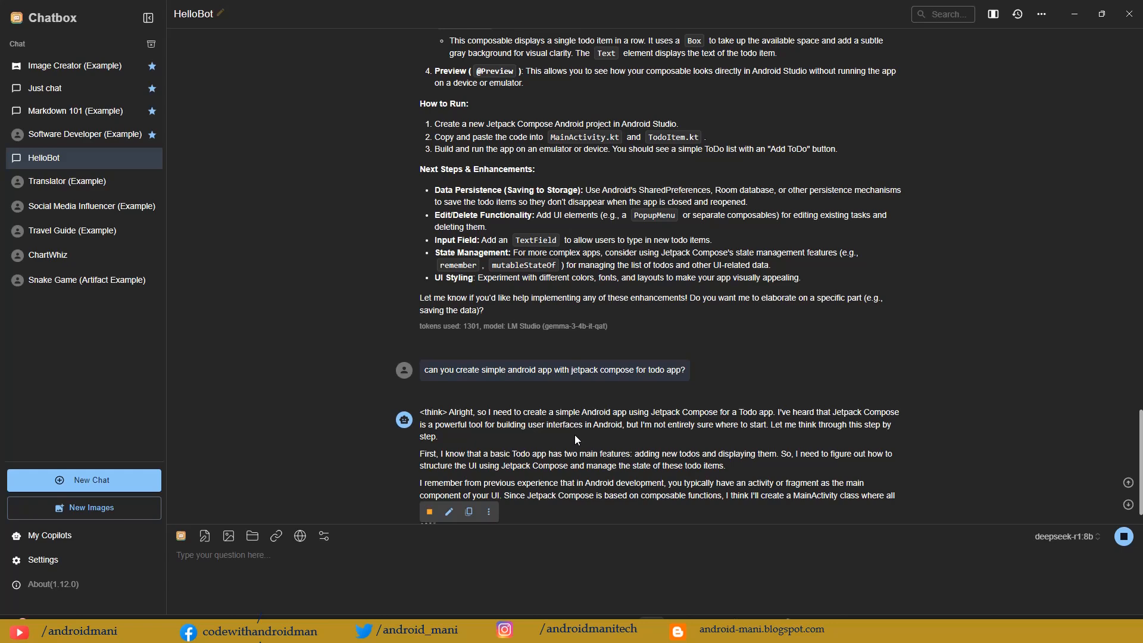
{"action": "scroll", "coordinate": [576, 439], "scroll_direction": "down", "scroll_amount": 1}
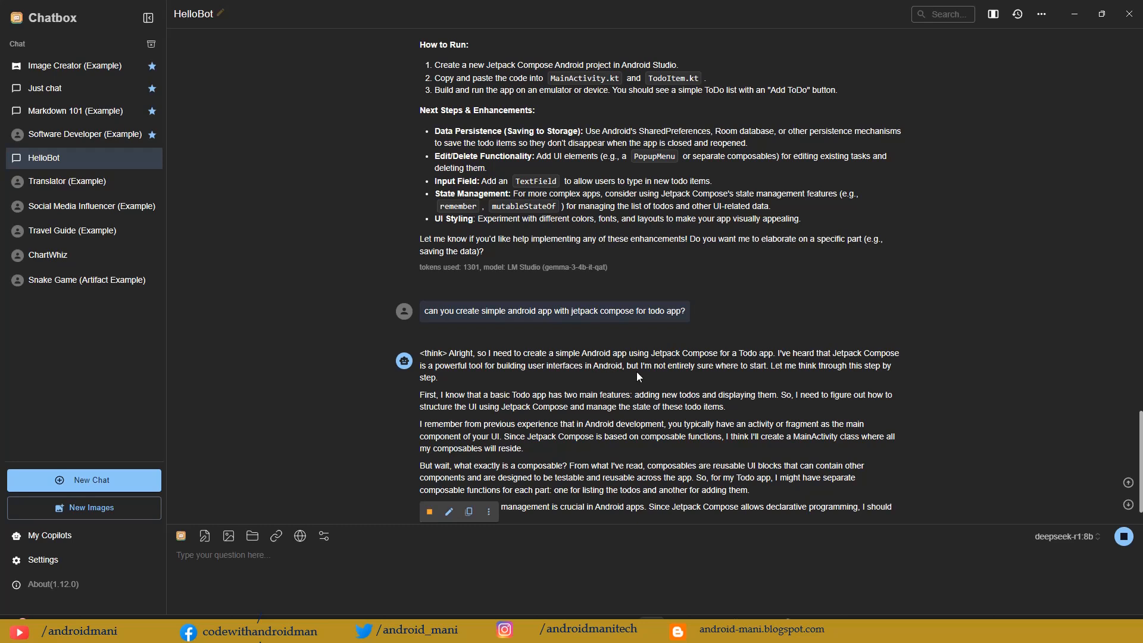
{"action": "left_click_drag", "start_coordinate": [637, 369], "coordinate": [667, 369]}
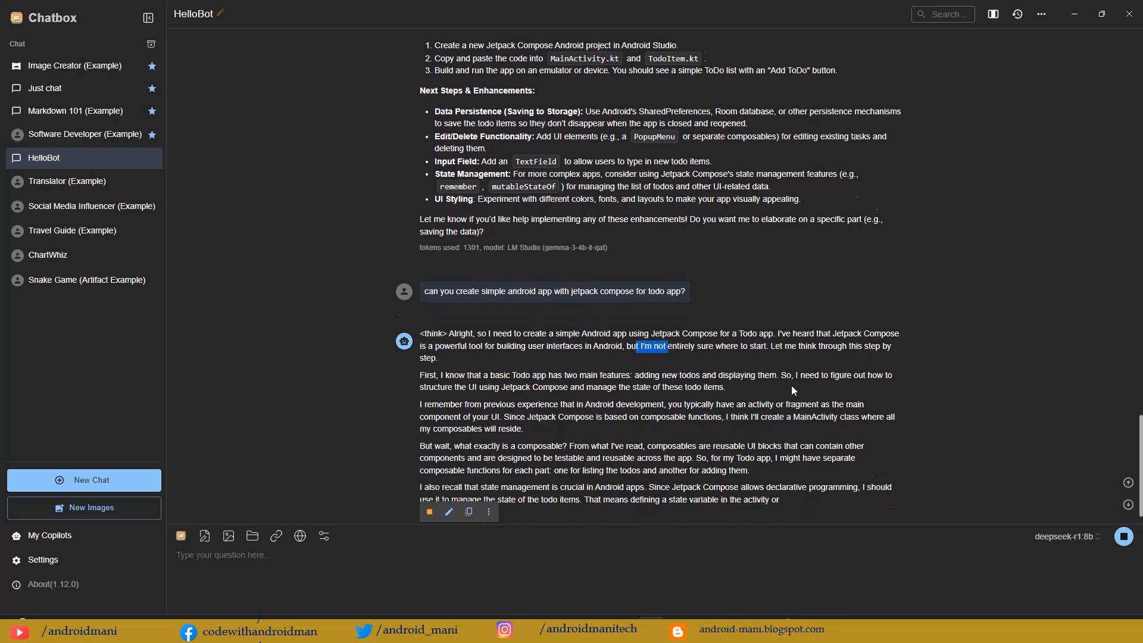
{"action": "left_click", "coordinate": [819, 319]}
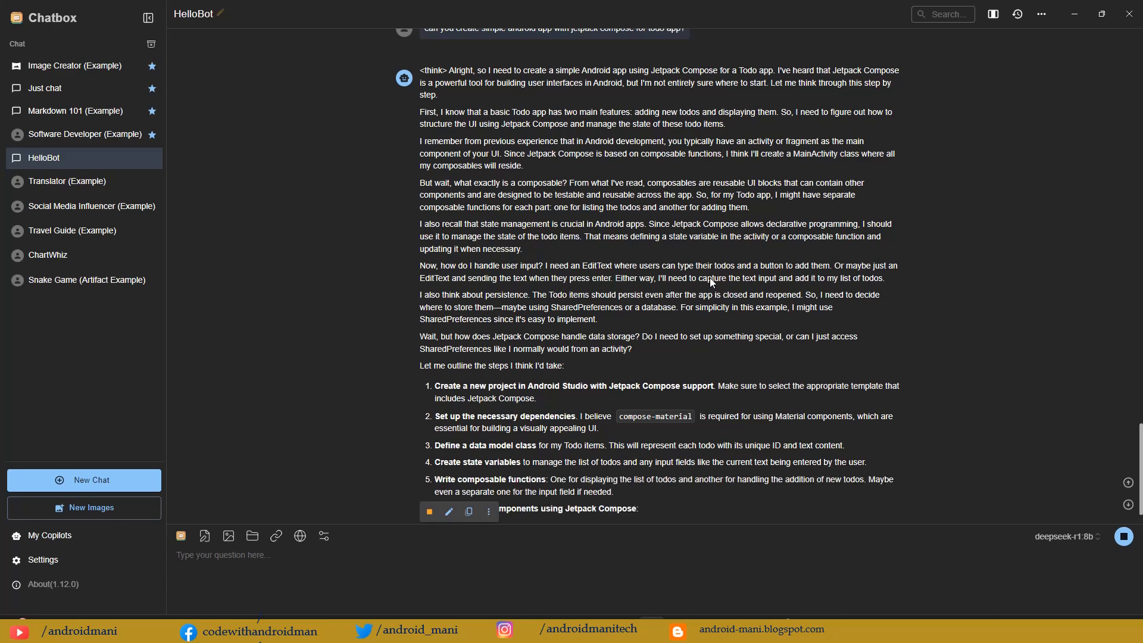
{"action": "scroll", "coordinate": [750, 309], "scroll_direction": "down", "scroll_amount": 1}
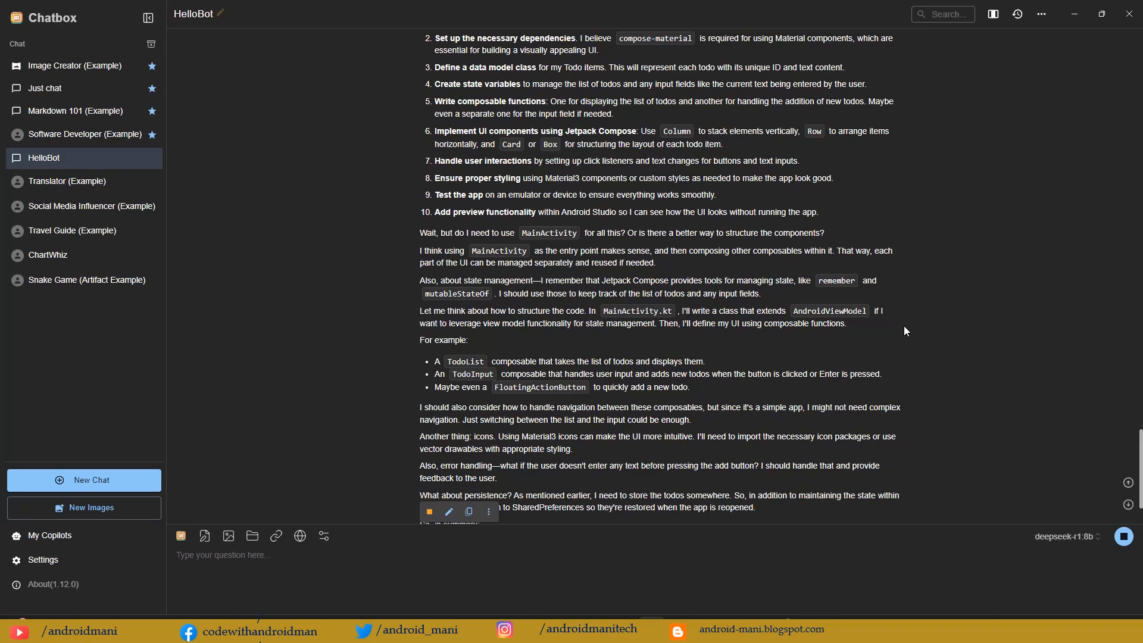
{"action": "scroll", "coordinate": [870, 362], "scroll_direction": "down", "scroll_amount": 2}
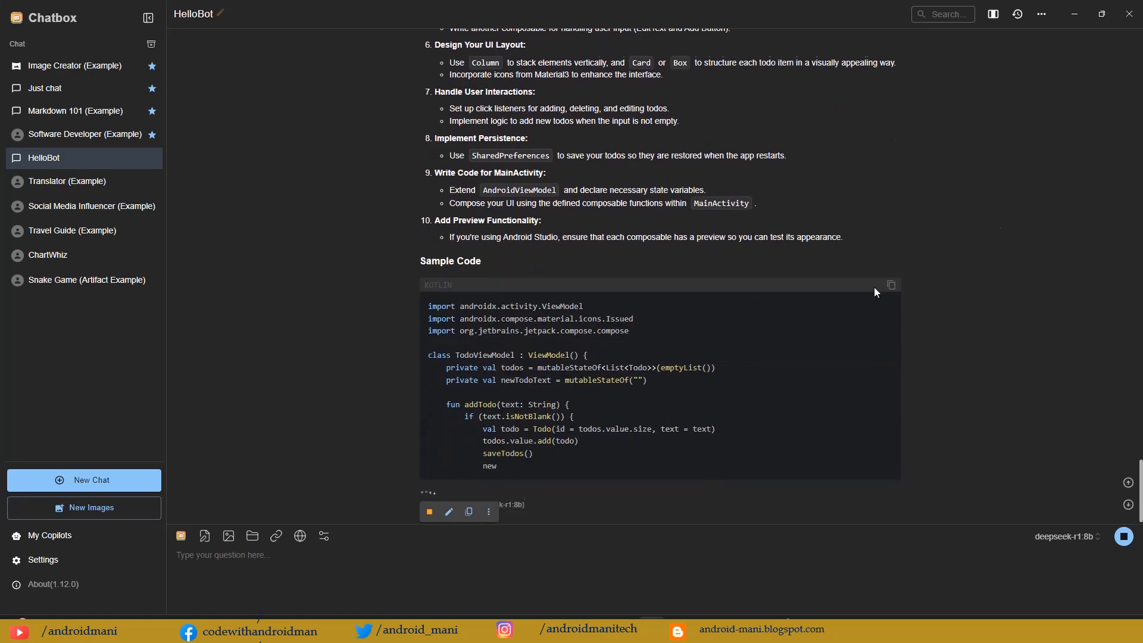
Step: Compare the deepseek-r1:8b sample code and explanation with the earlier gemma-3-4b-it-qat answer in the HelloBot chat
{"action": "scroll", "coordinate": [1000, 216], "scroll_direction": "up", "scroll_amount": 15}
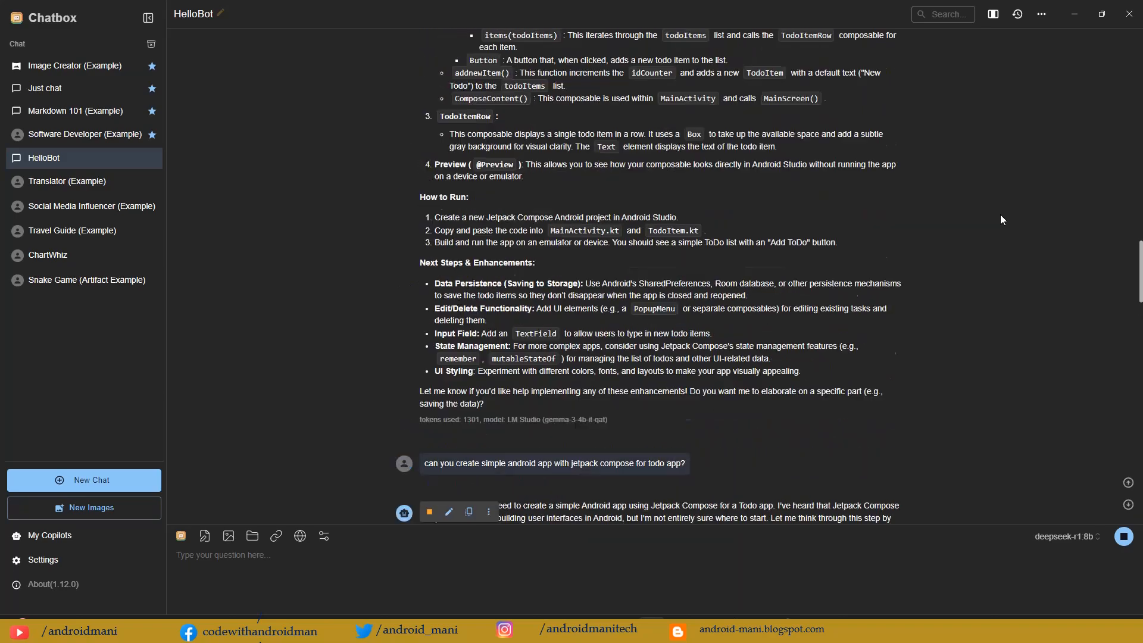
{"action": "scroll", "coordinate": [1001, 219], "scroll_direction": "up", "scroll_amount": 10}
{"action": "scroll", "coordinate": [1000, 219], "scroll_direction": "down", "scroll_amount": 4}
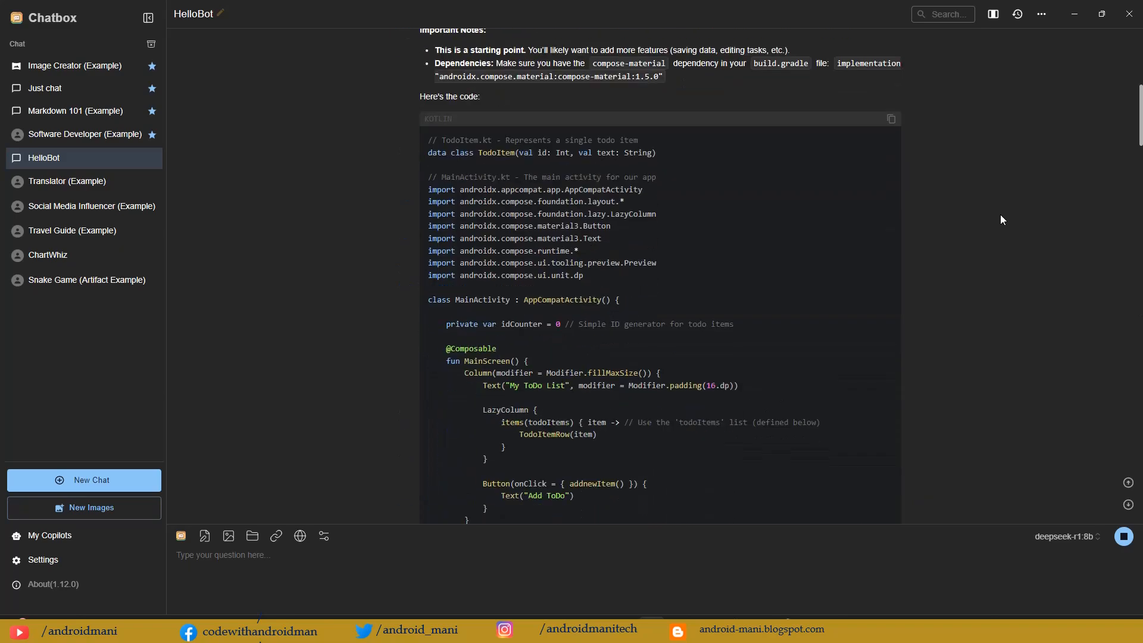
{"action": "scroll", "coordinate": [1000, 219], "scroll_direction": "up", "scroll_amount": 5}
{"action": "scroll", "coordinate": [1000, 219], "scroll_direction": "down", "scroll_amount": 20}
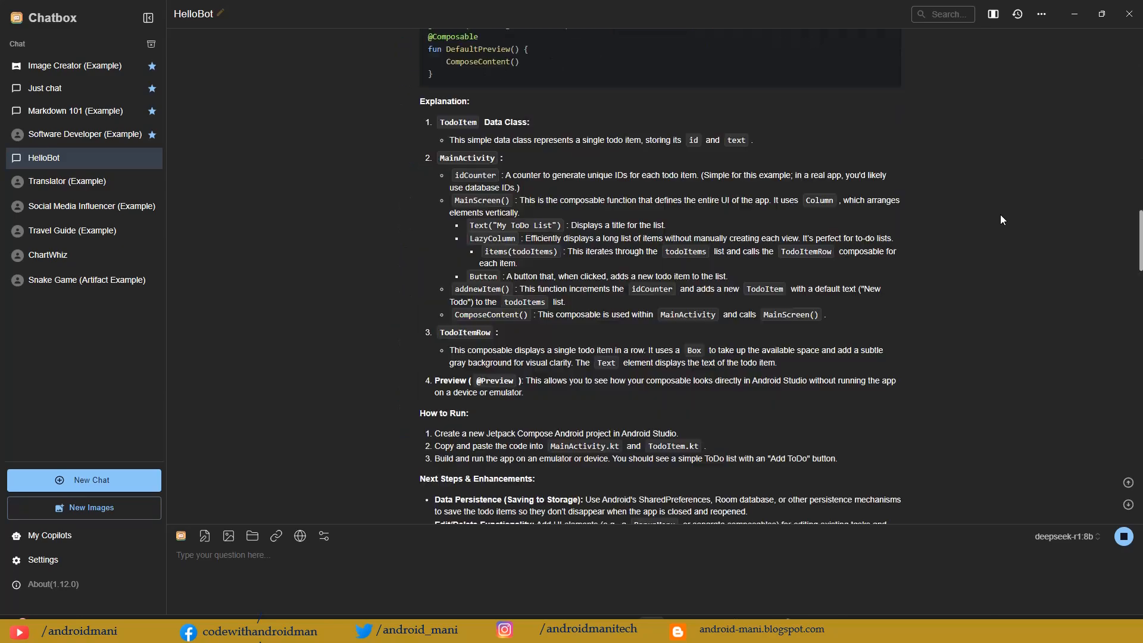
{"action": "scroll", "coordinate": [1000, 219], "scroll_direction": "down", "scroll_amount": 10}
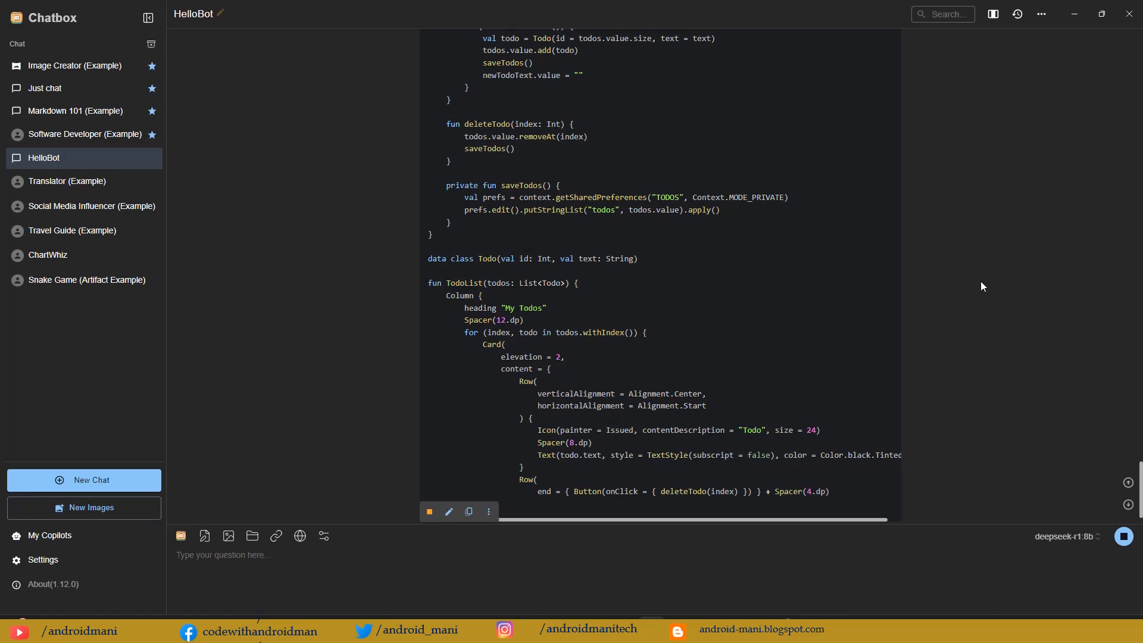
{"action": "scroll", "coordinate": [981, 281], "scroll_direction": "down", "scroll_amount": 6}
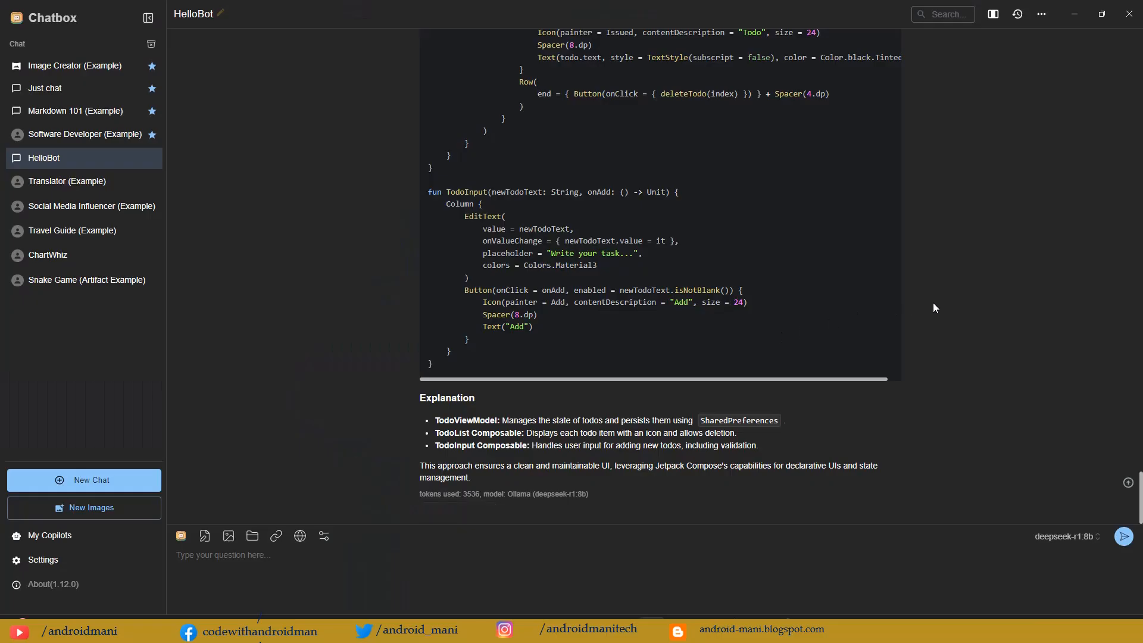
{"action": "scroll", "coordinate": [933, 304], "scroll_direction": "up", "scroll_amount": 15}
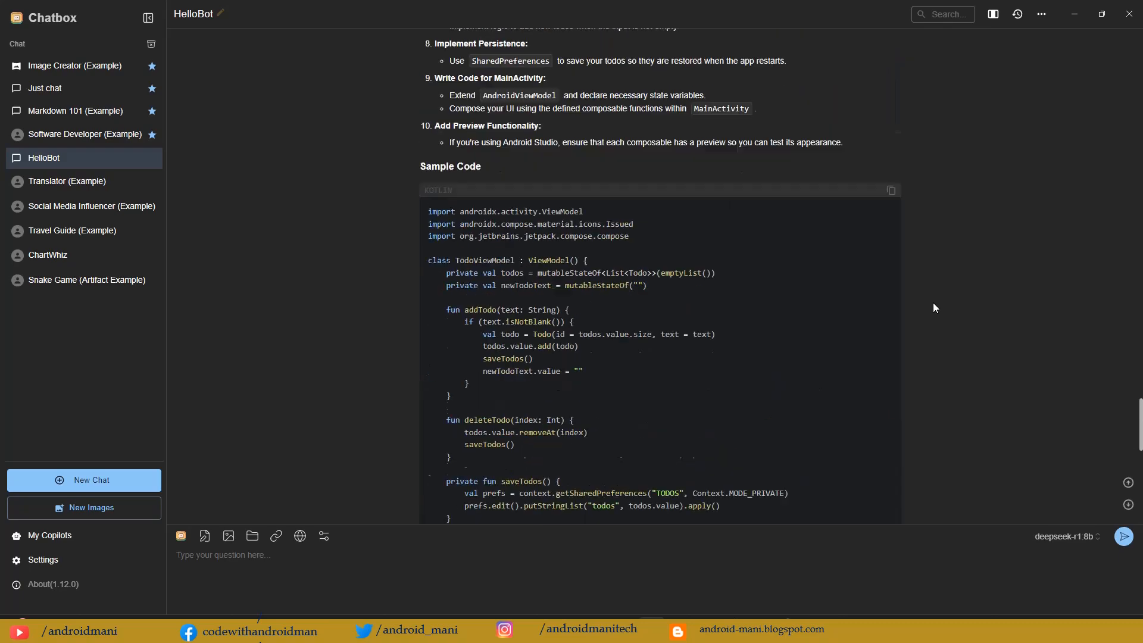
{"action": "scroll", "coordinate": [934, 308], "scroll_direction": "up", "scroll_amount": 20}
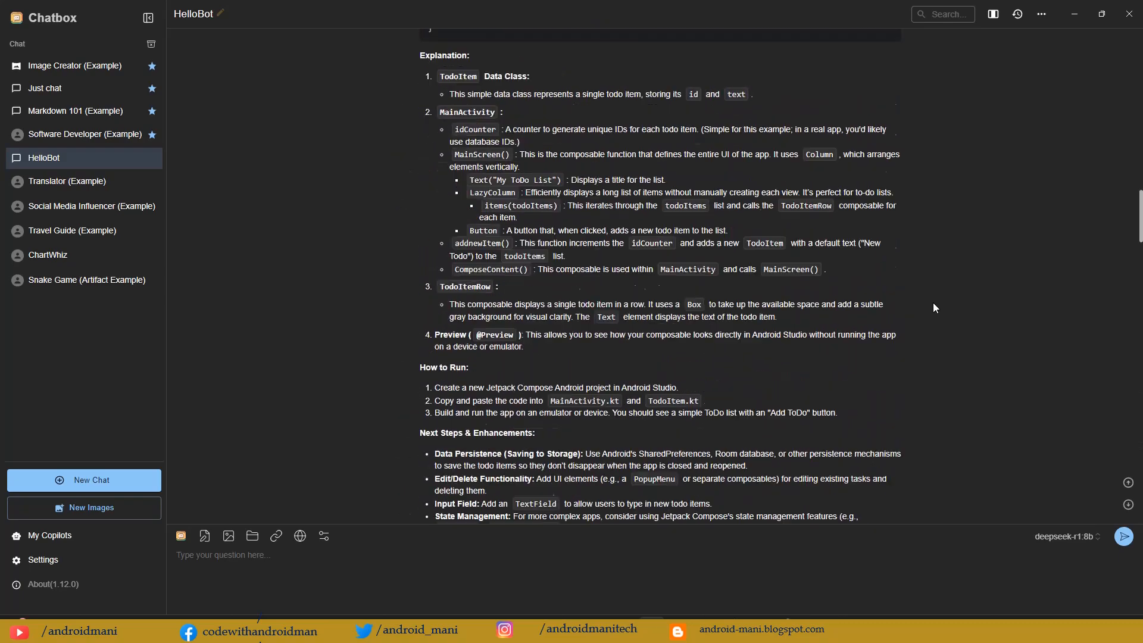
{"action": "scroll", "coordinate": [933, 302], "scroll_direction": "up", "scroll_amount": 10}
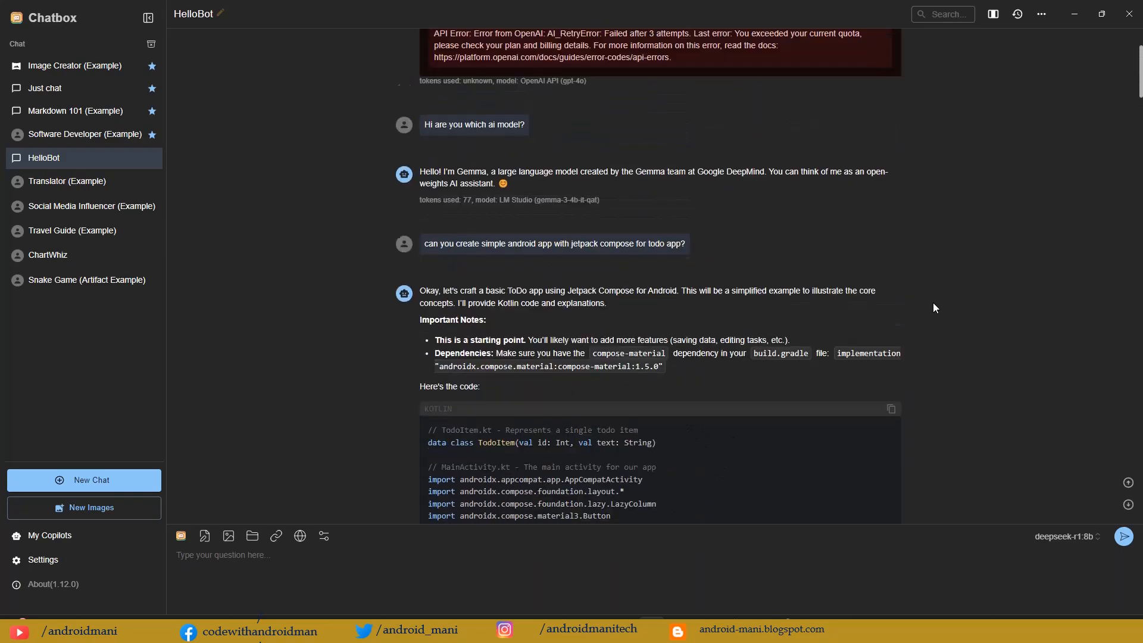
Step: Examine the MainScreen and TodoItemRow composables in the gemma-3-4b-it-qat todo app code in the HelloBot chat
{"action": "scroll", "coordinate": [636, 307], "scroll_direction": "down", "scroll_amount": 4}
{"action": "scroll", "coordinate": [666, 230], "scroll_direction": "down", "scroll_amount": 3}
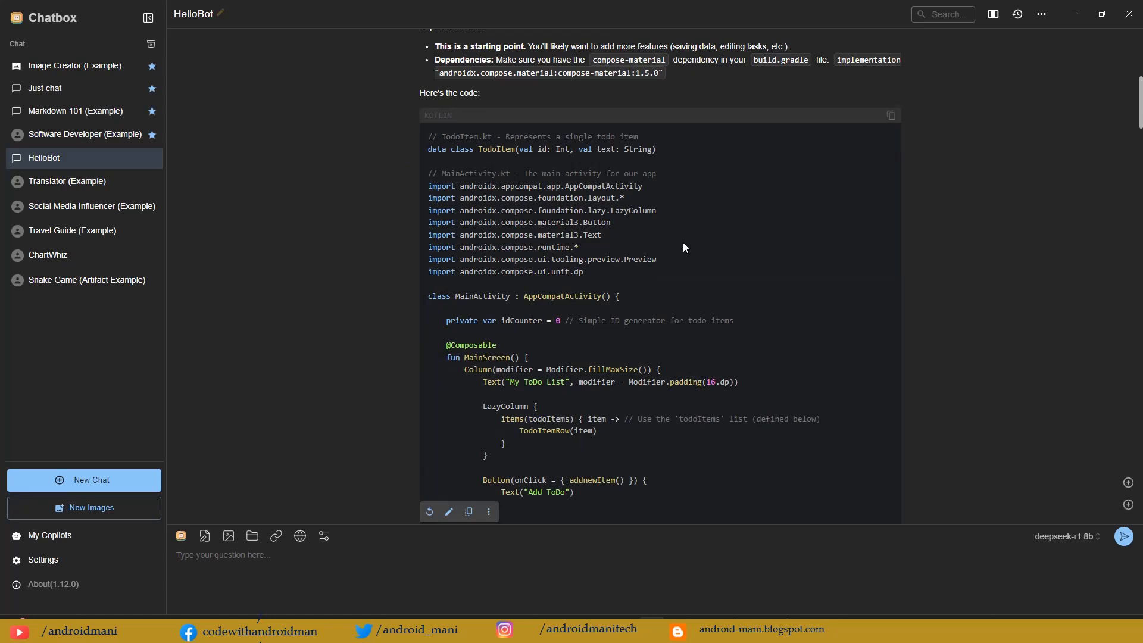
{"action": "scroll", "coordinate": [683, 248], "scroll_direction": "down", "scroll_amount": 2}
{"action": "left_click_drag", "start_coordinate": [491, 192], "coordinate": [524, 250]}
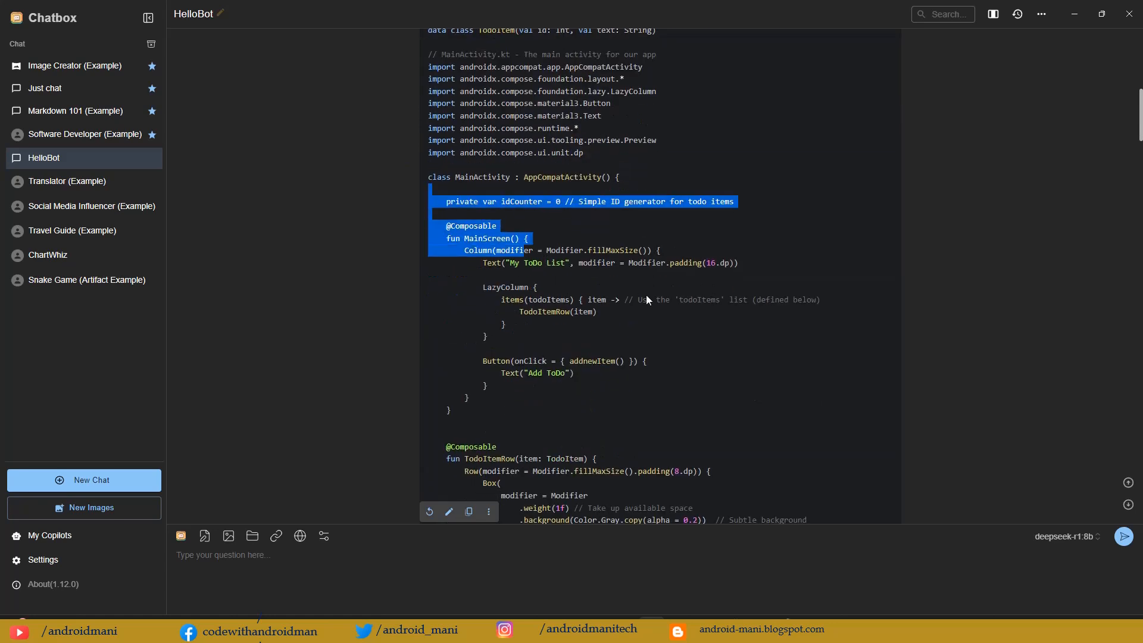
{"action": "scroll", "coordinate": [645, 294], "scroll_direction": "down", "scroll_amount": 3}
{"action": "scroll", "coordinate": [623, 303], "scroll_direction": "up", "scroll_amount": 2}
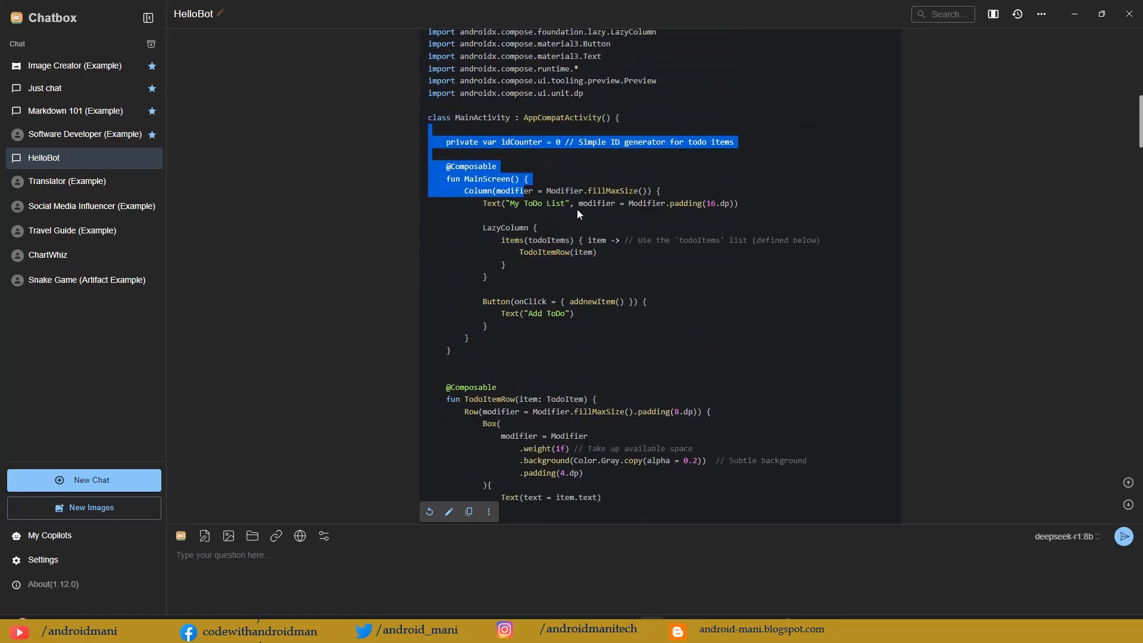
{"action": "scroll", "coordinate": [536, 322], "scroll_direction": "down", "scroll_amount": 2}
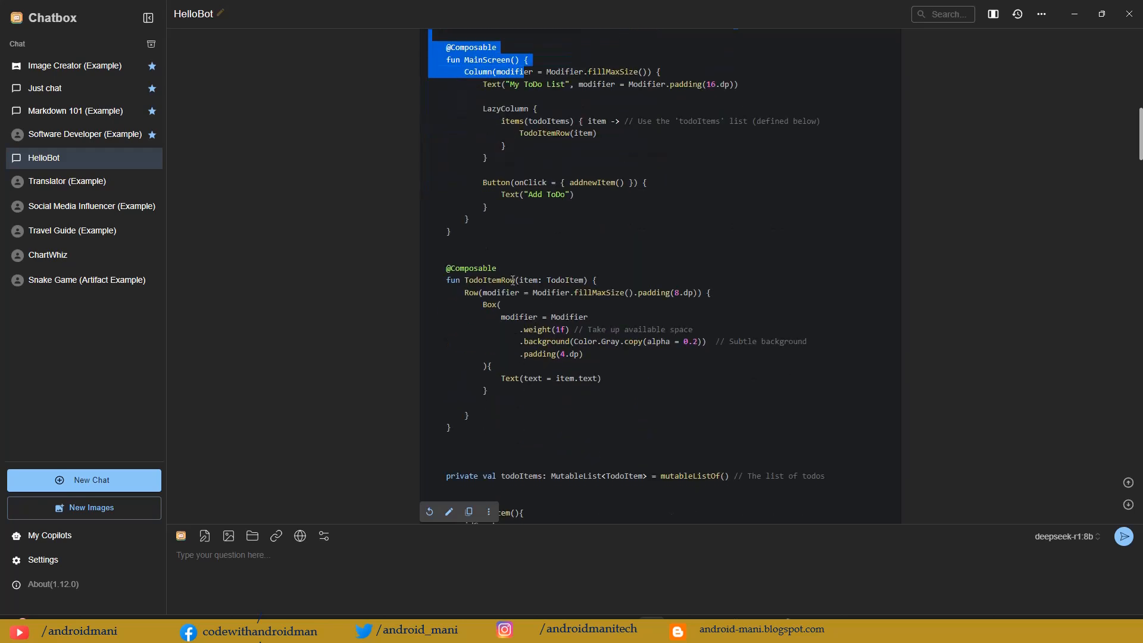
{"action": "left_click_drag", "start_coordinate": [496, 260], "coordinate": [614, 388]}
{"action": "scroll", "coordinate": [614, 380], "scroll_direction": "down", "scroll_amount": 3}
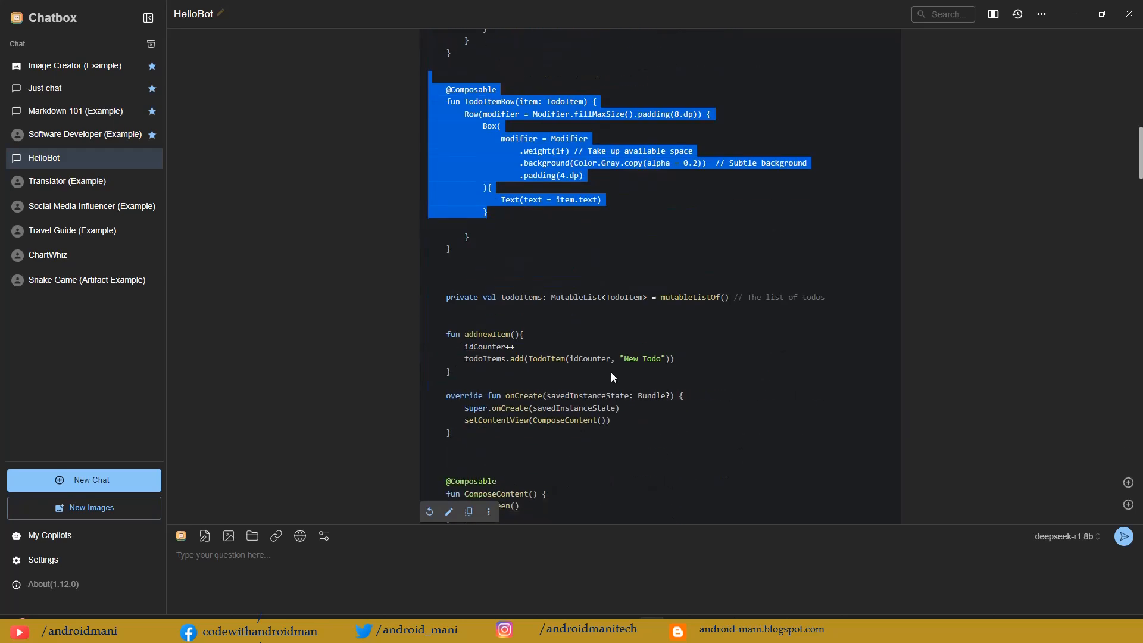
{"action": "left_click", "coordinate": [582, 221]}
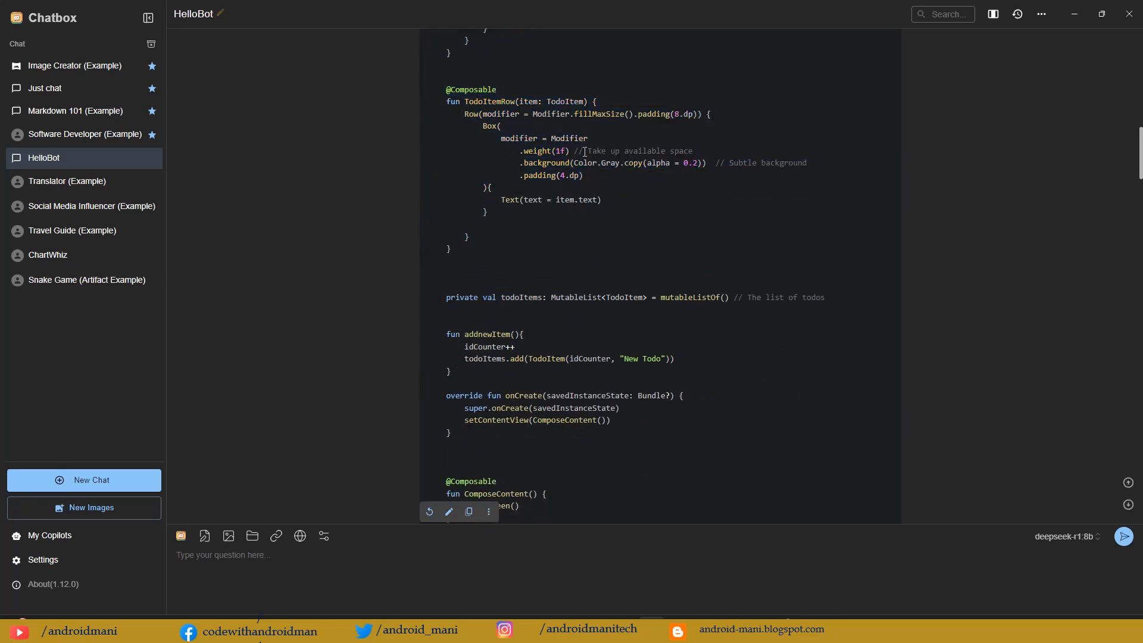
Step: Examine the addnewItem function, the preview composable and the TodoItem data class in the gemma-3-4b-it-qat code
{"action": "scroll", "coordinate": [591, 219], "scroll_direction": "down", "scroll_amount": 3}
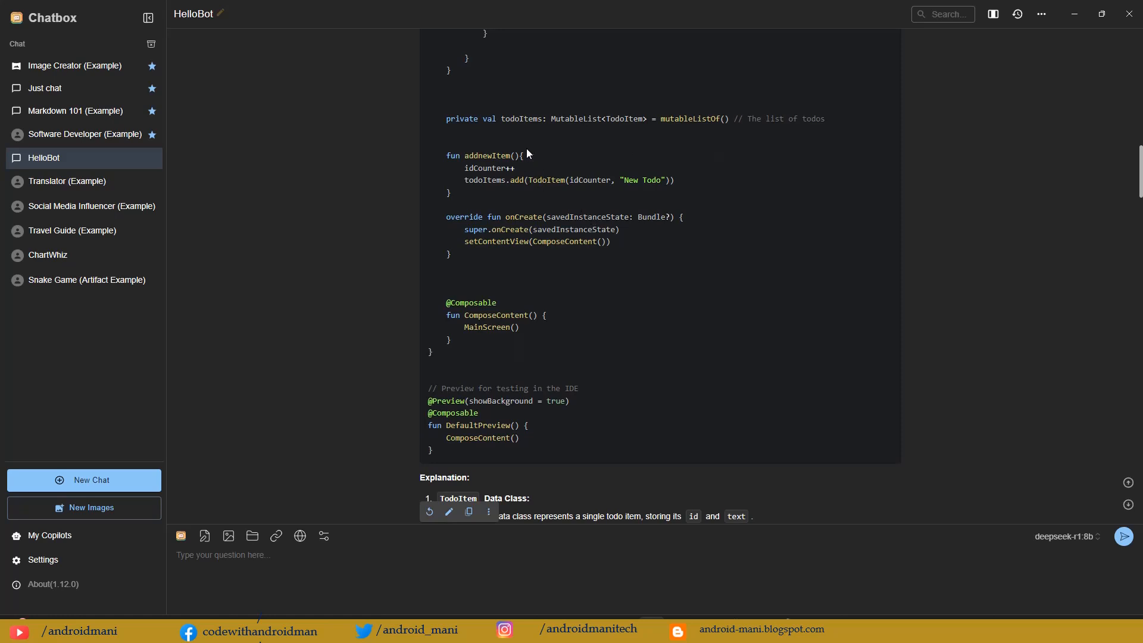
{"action": "left_click_drag", "start_coordinate": [527, 148], "coordinate": [527, 199]}
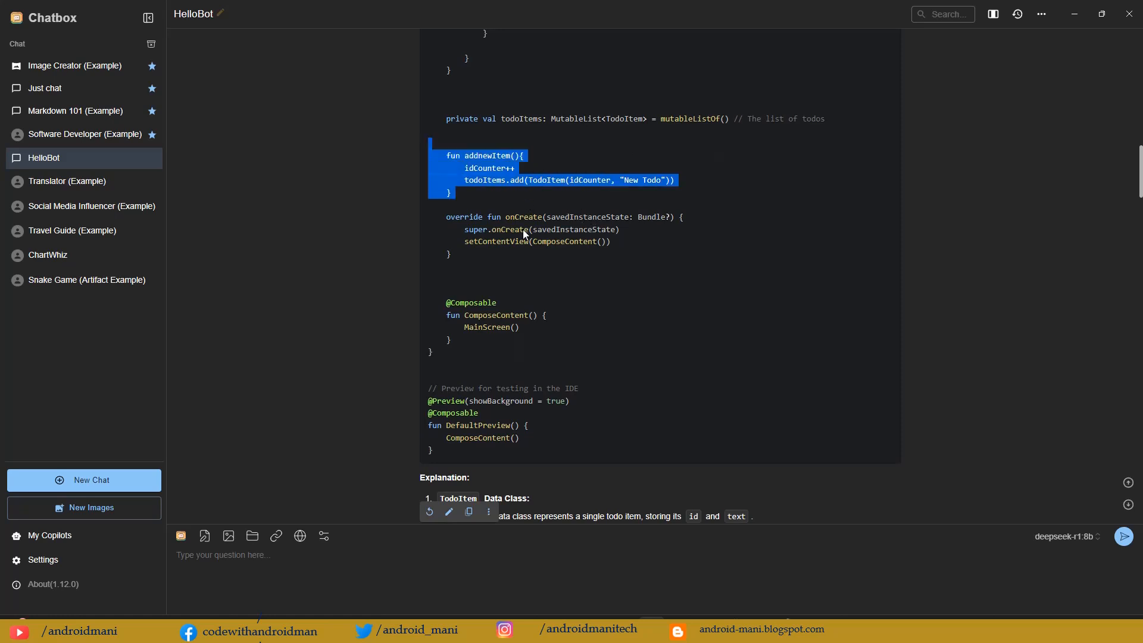
{"action": "scroll", "coordinate": [506, 238], "scroll_direction": "down", "scroll_amount": 3}
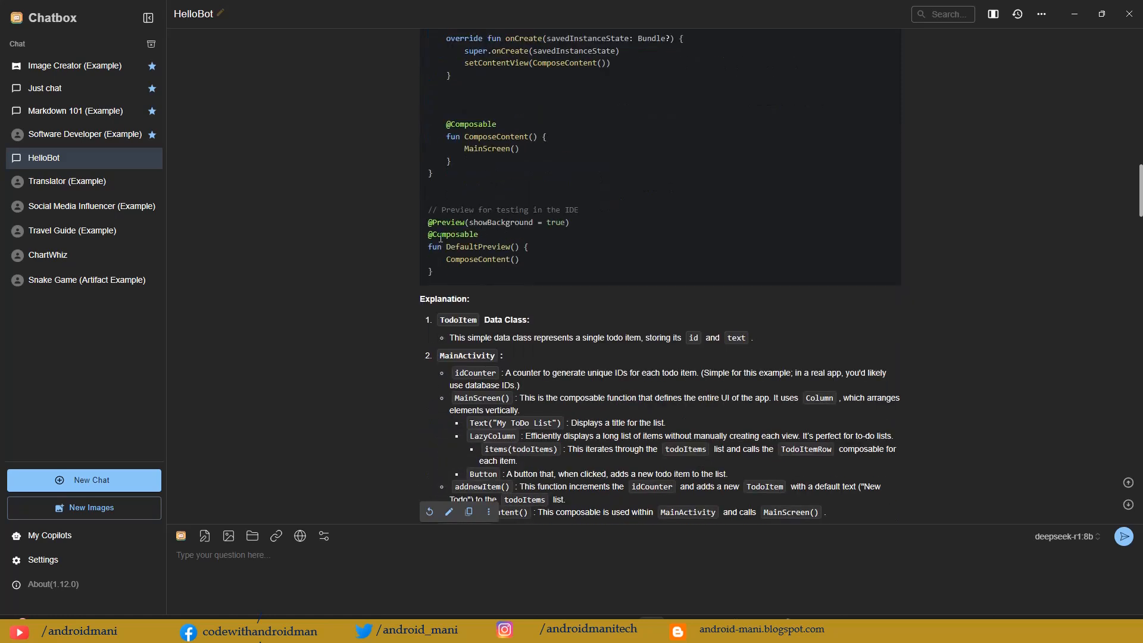
{"action": "left_click_drag", "start_coordinate": [497, 200], "coordinate": [506, 266]}
{"action": "scroll", "coordinate": [574, 263], "scroll_direction": "up", "scroll_amount": 20}
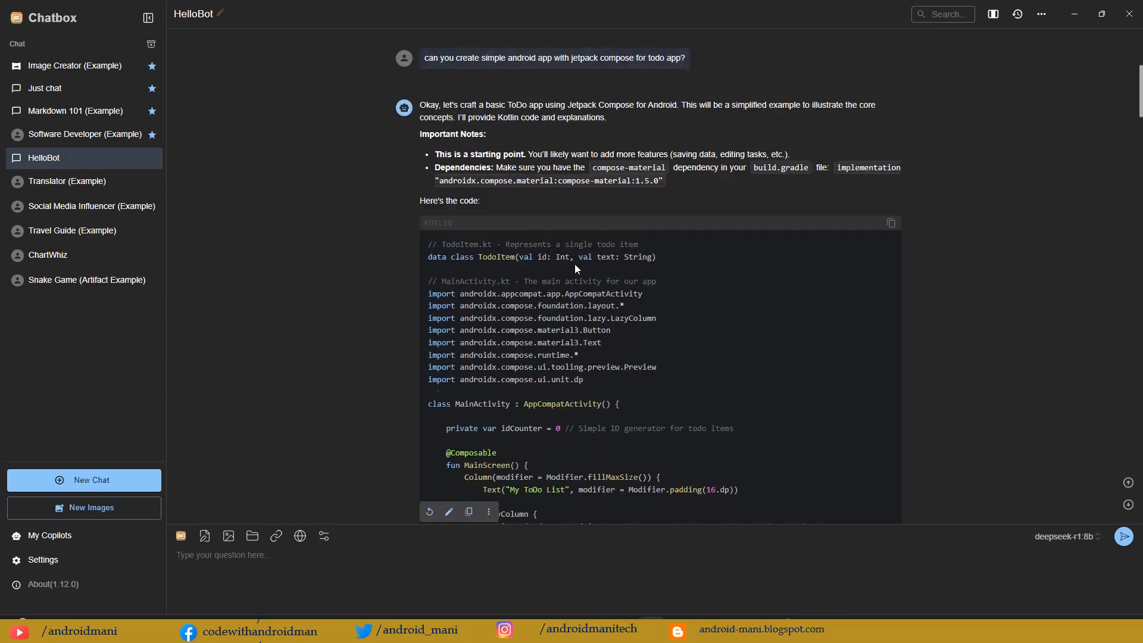
{"action": "left_click_drag", "start_coordinate": [435, 269], "coordinate": [626, 267]}
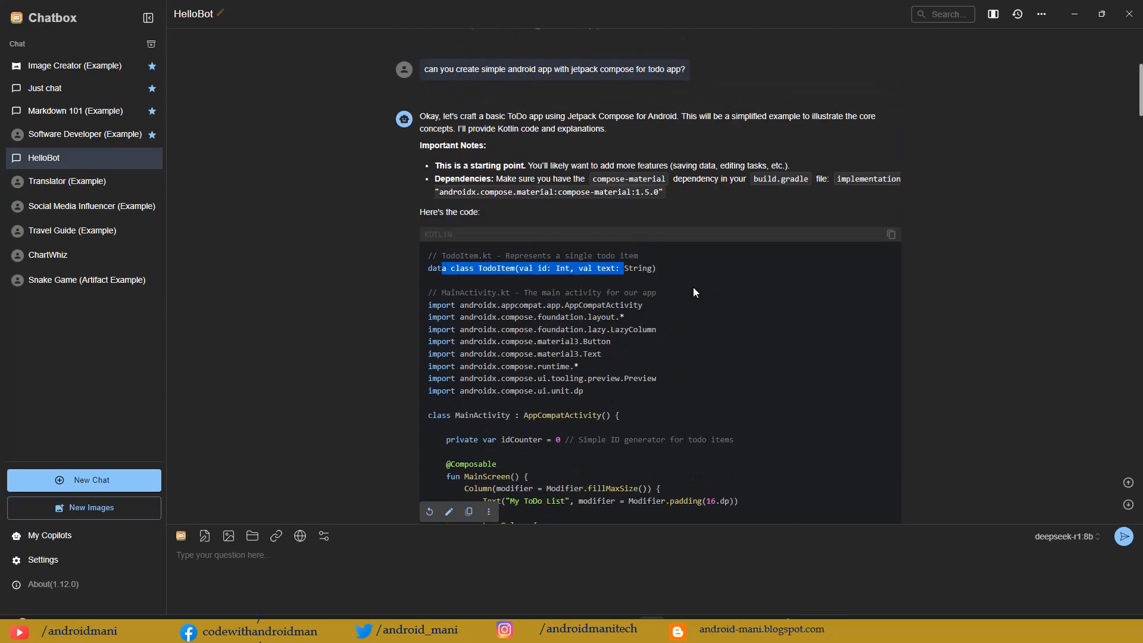
Step: Review the deepseek-r1:8b reasoning, its summary and the Step-by-Step Guide down to the Sample Code
{"action": "scroll", "coordinate": [693, 287], "scroll_direction": "down", "scroll_amount": 15}
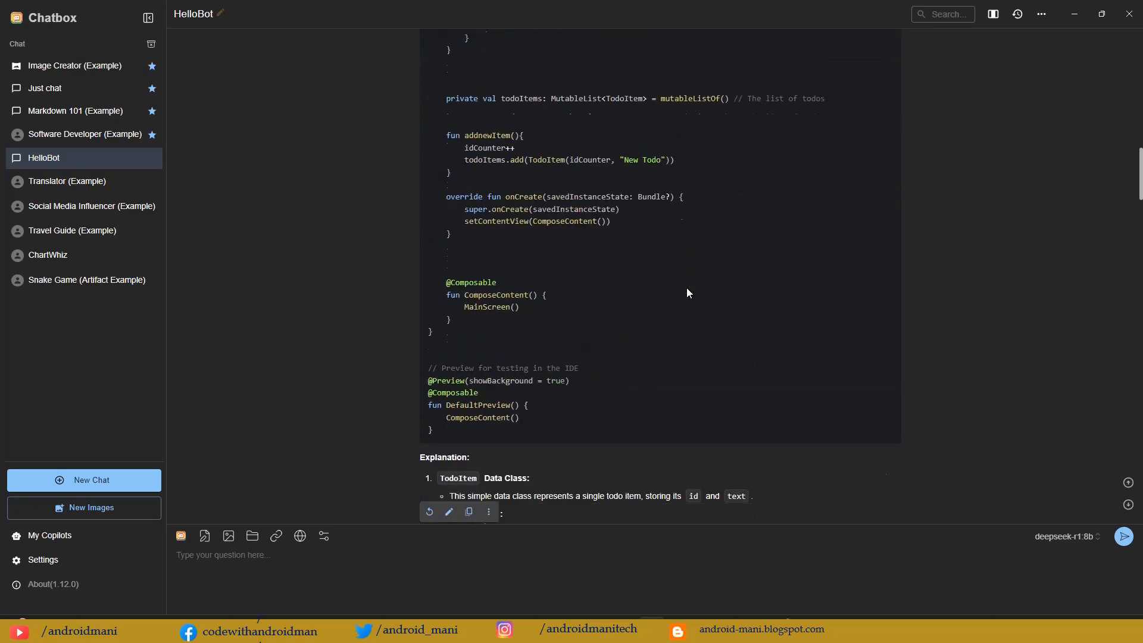
{"action": "scroll", "coordinate": [687, 292], "scroll_direction": "down", "scroll_amount": 20}
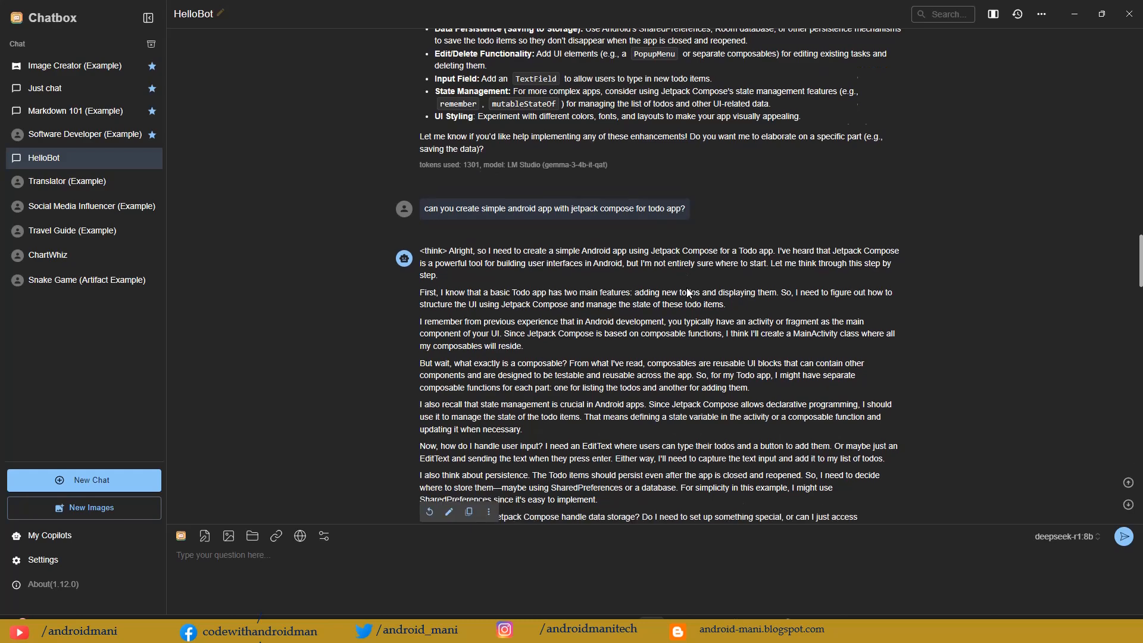
{"action": "scroll", "coordinate": [687, 291], "scroll_direction": "down", "scroll_amount": 1}
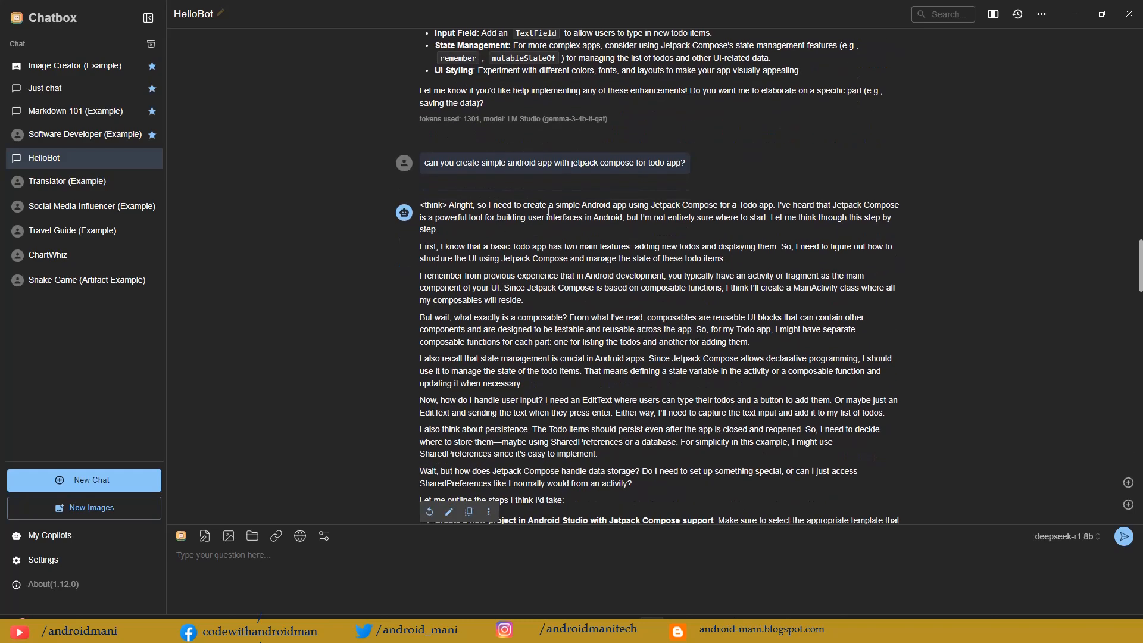
{"action": "scroll", "coordinate": [523, 145], "scroll_direction": "down", "scroll_amount": 3}
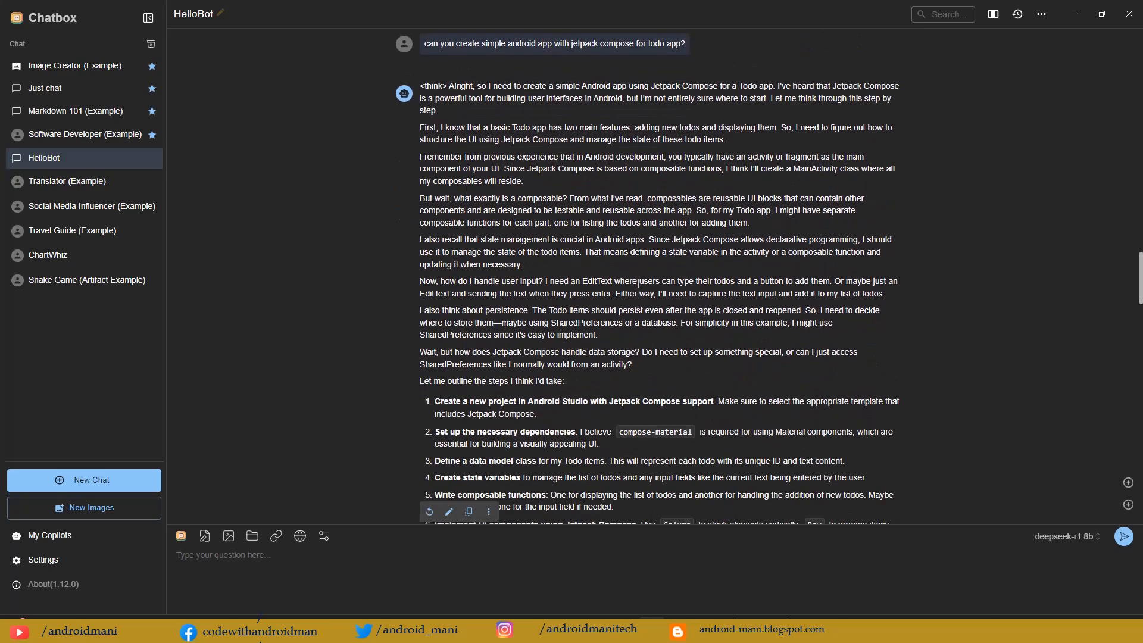
{"action": "scroll", "coordinate": [639, 284], "scroll_direction": "down", "scroll_amount": 5}
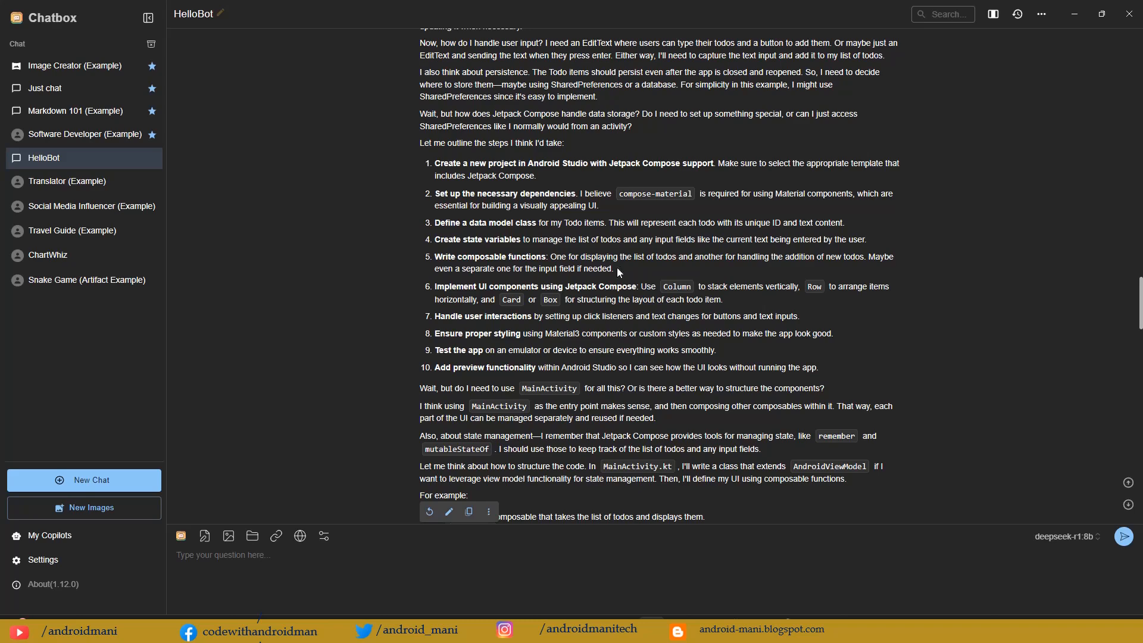
{"action": "scroll", "coordinate": [538, 238], "scroll_direction": "down", "scroll_amount": 6}
{"action": "scroll", "coordinate": [540, 240], "scroll_direction": "down", "scroll_amount": 6}
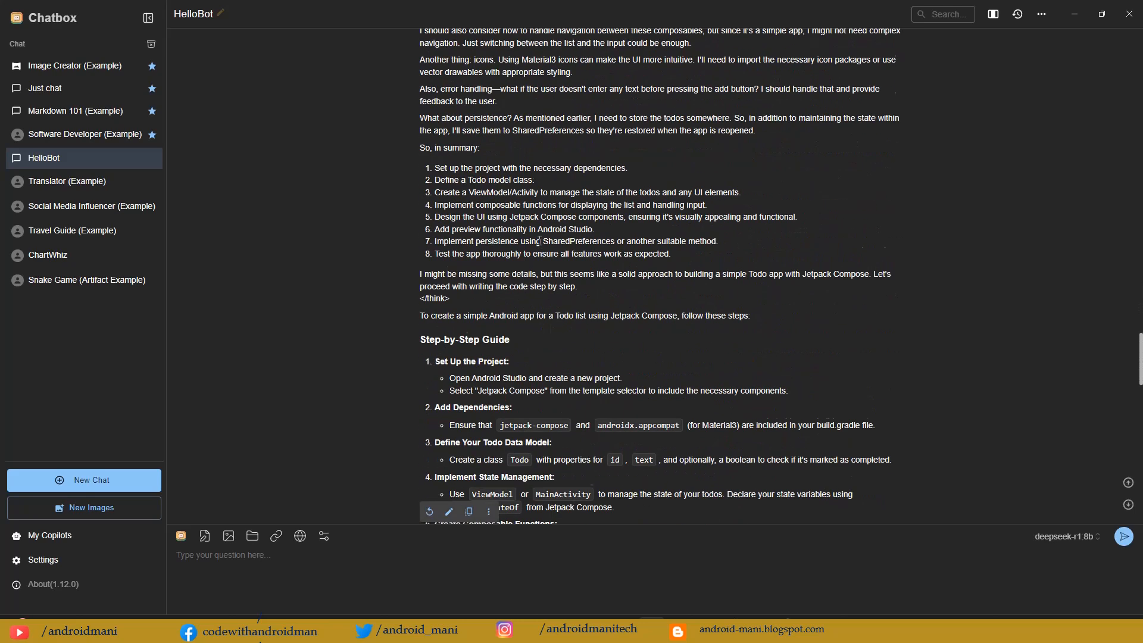
{"action": "scroll", "coordinate": [539, 242], "scroll_direction": "down", "scroll_amount": 8}
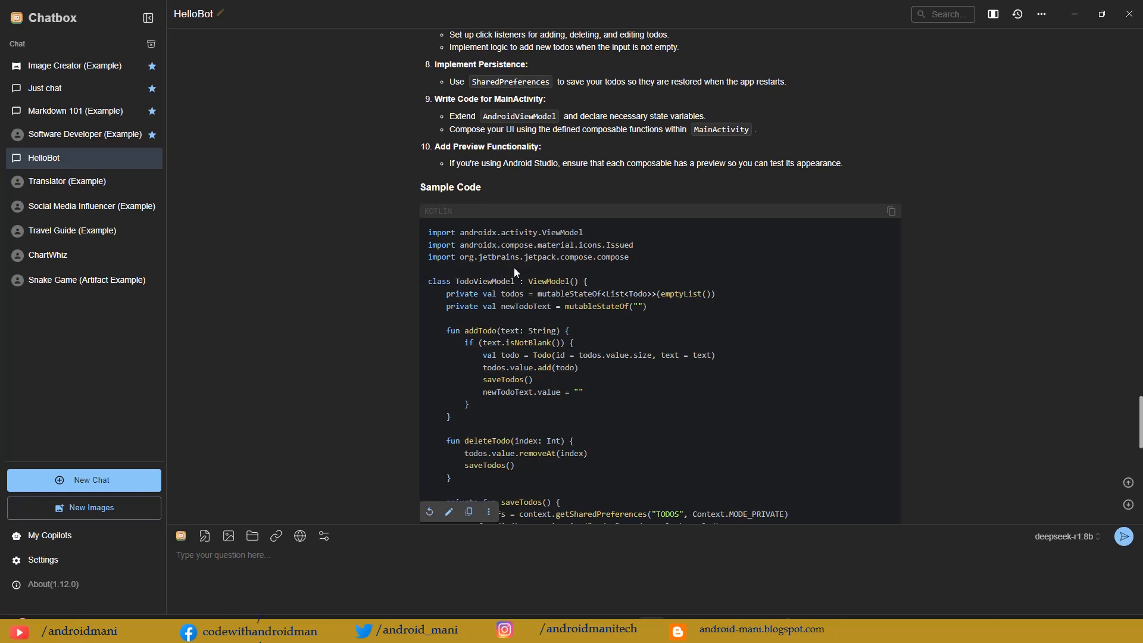
Step: Examine the TodoViewModel class in the deepseek-r1:8b sample code, including addTodo, deleteTodo and saveTodos
{"action": "left_click_drag", "start_coordinate": [577, 269], "coordinate": [591, 323]}
{"action": "scroll", "coordinate": [590, 323], "scroll_direction": "down", "scroll_amount": 3}
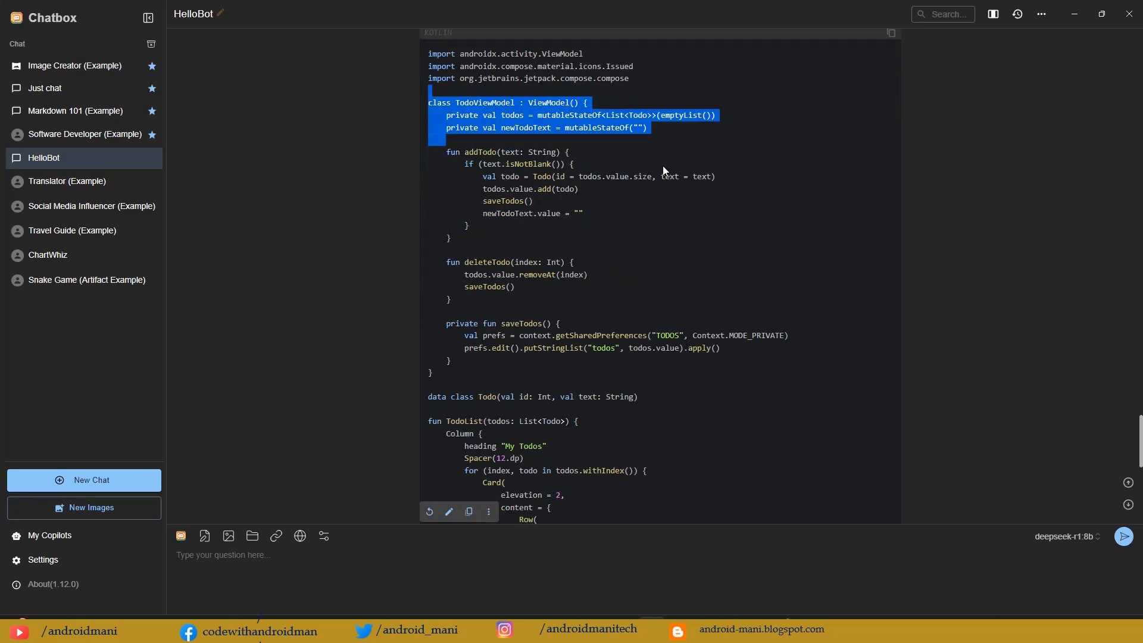
{"action": "left_click_drag", "start_coordinate": [587, 87], "coordinate": [559, 372]}
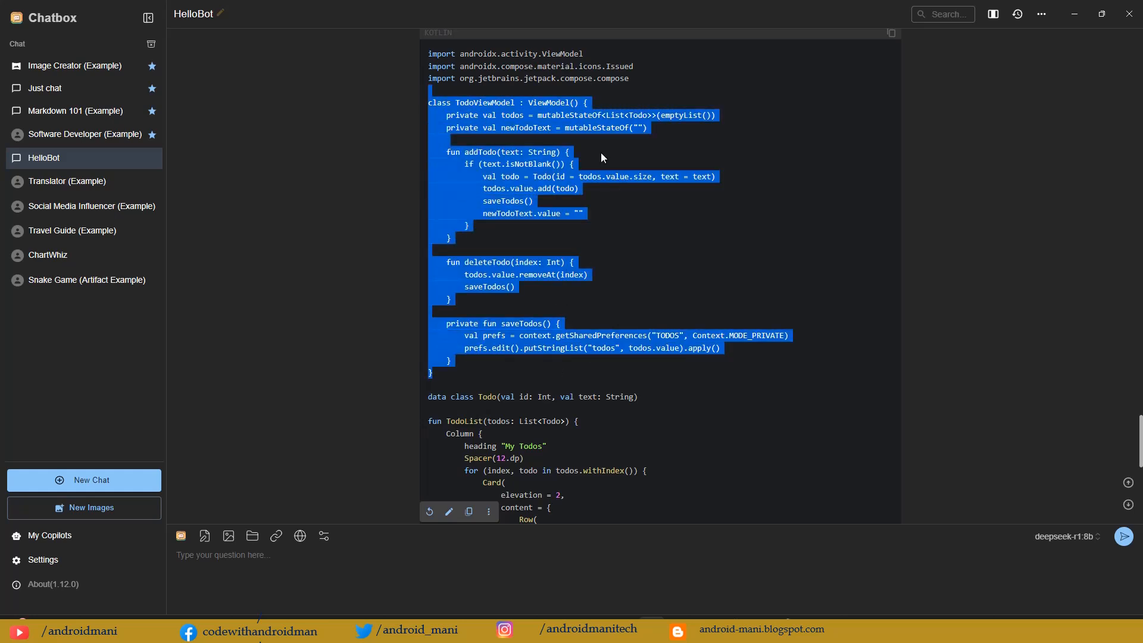
{"action": "left_click", "coordinate": [445, 153]}
{"action": "left_click_drag", "start_coordinate": [445, 153], "coordinate": [497, 153]}
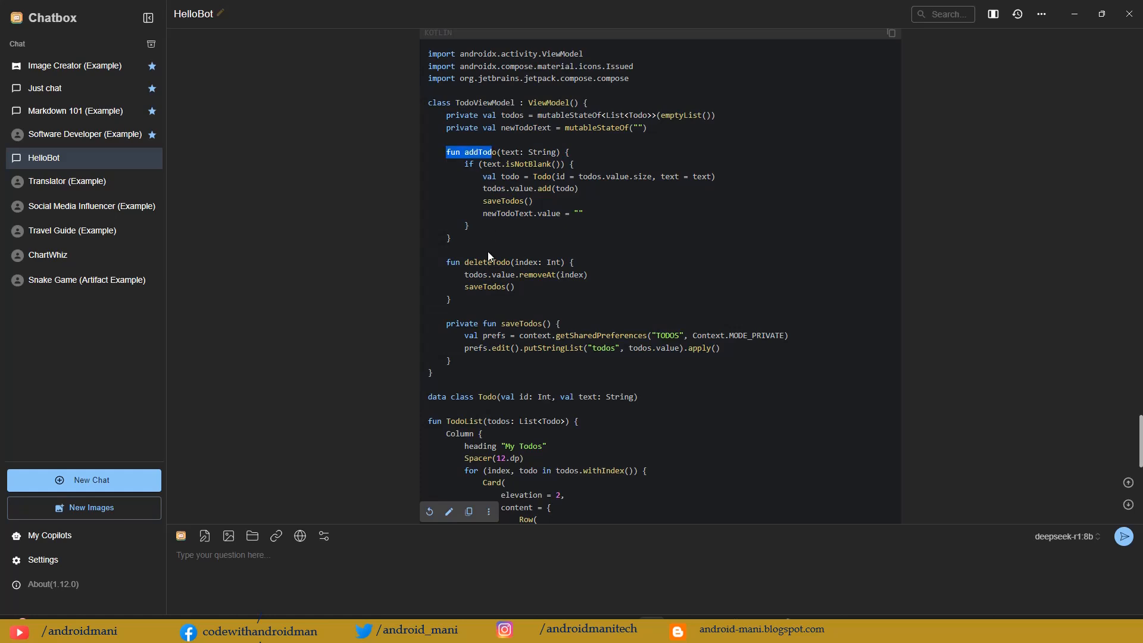
{"action": "left_click_drag", "start_coordinate": [442, 262], "coordinate": [507, 263]}
{"action": "left_click_drag", "start_coordinate": [442, 323], "coordinate": [514, 323]}
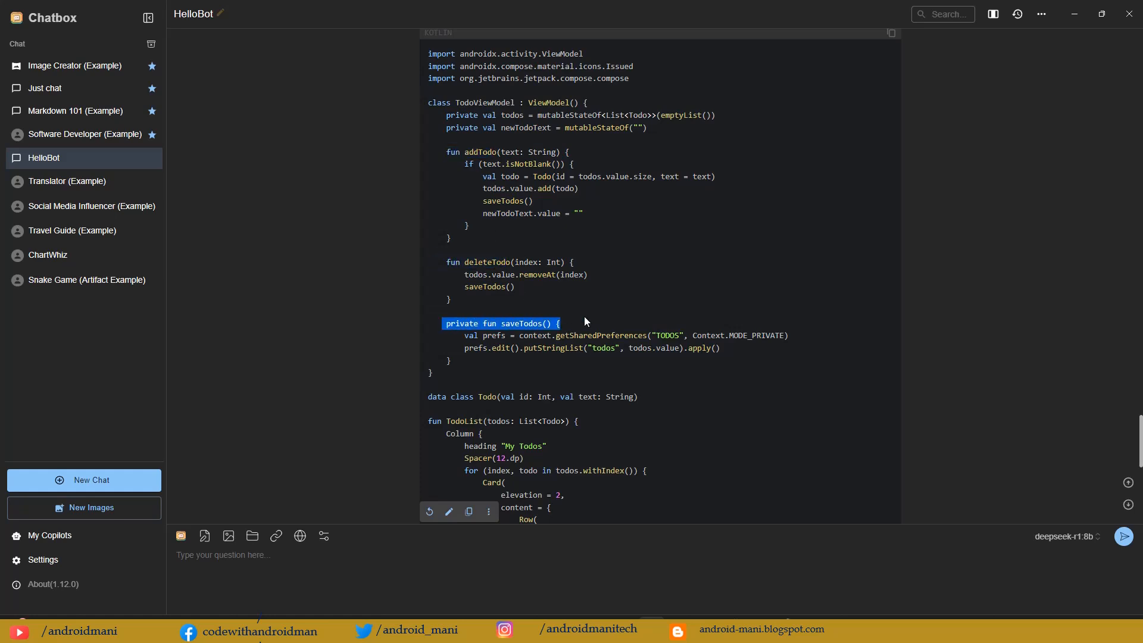
Step: Examine the Todo data class, the TodoList and TodoInput functions and the Explanation in the deepseek-r1:8b answer
{"action": "scroll", "coordinate": [584, 316], "scroll_direction": "down", "scroll_amount": 3}
{"action": "left_click_drag", "start_coordinate": [429, 206], "coordinate": [594, 219]}
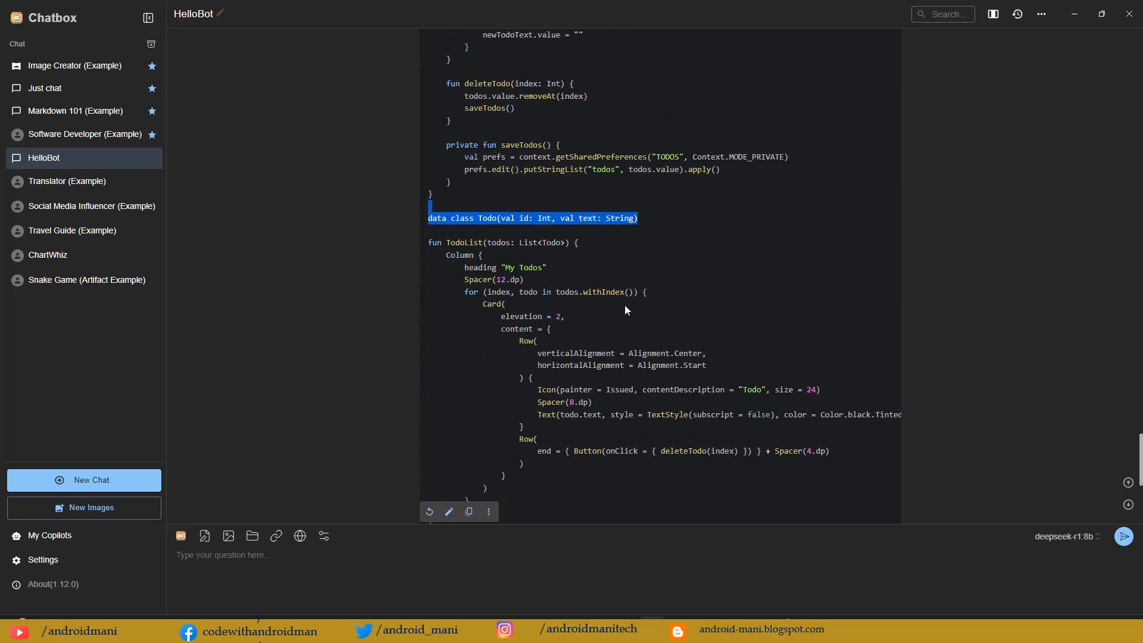
{"action": "scroll", "coordinate": [624, 310], "scroll_direction": "down", "scroll_amount": 4}
{"action": "scroll", "coordinate": [561, 272], "scroll_direction": "up", "scroll_amount": 2}
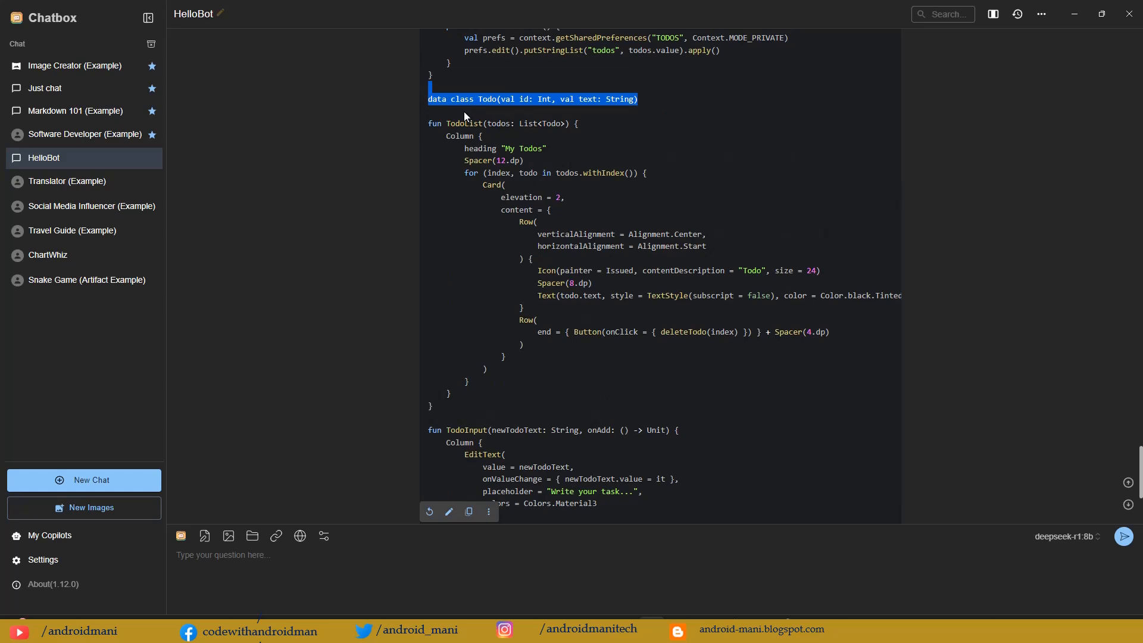
{"action": "left_click_drag", "start_coordinate": [463, 112], "coordinate": [484, 398]}
{"action": "scroll", "coordinate": [537, 369], "scroll_direction": "down", "scroll_amount": 3}
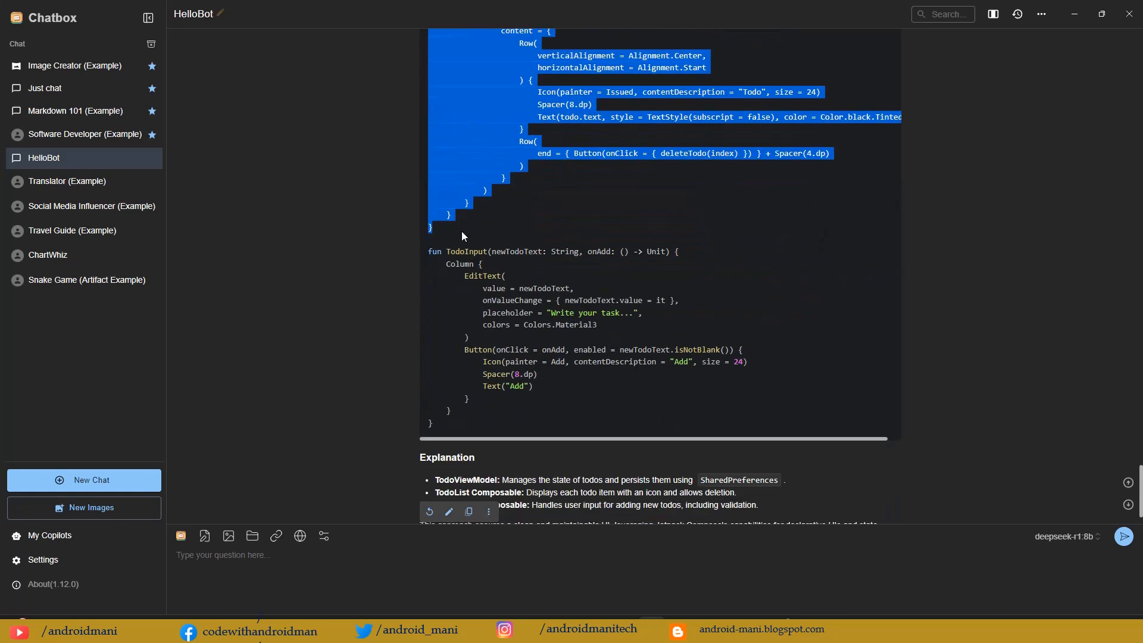
{"action": "left_click", "coordinate": [538, 398]}
{"action": "scroll", "coordinate": [546, 328], "scroll_direction": "up", "scroll_amount": 8}
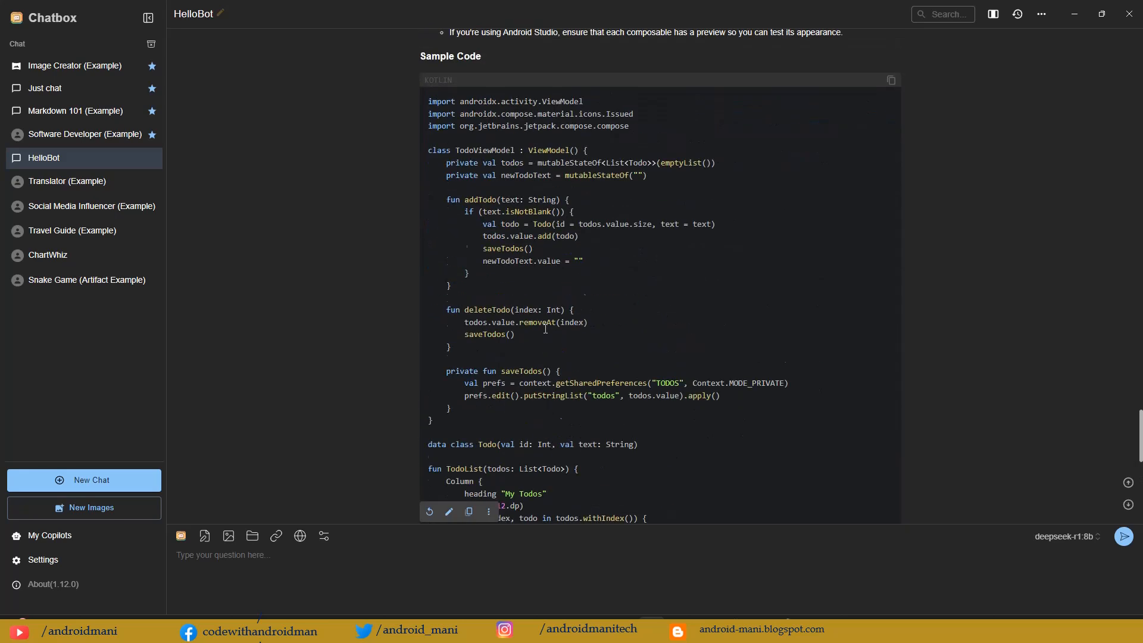
{"action": "scroll", "coordinate": [539, 294], "scroll_direction": "down", "scroll_amount": 4}
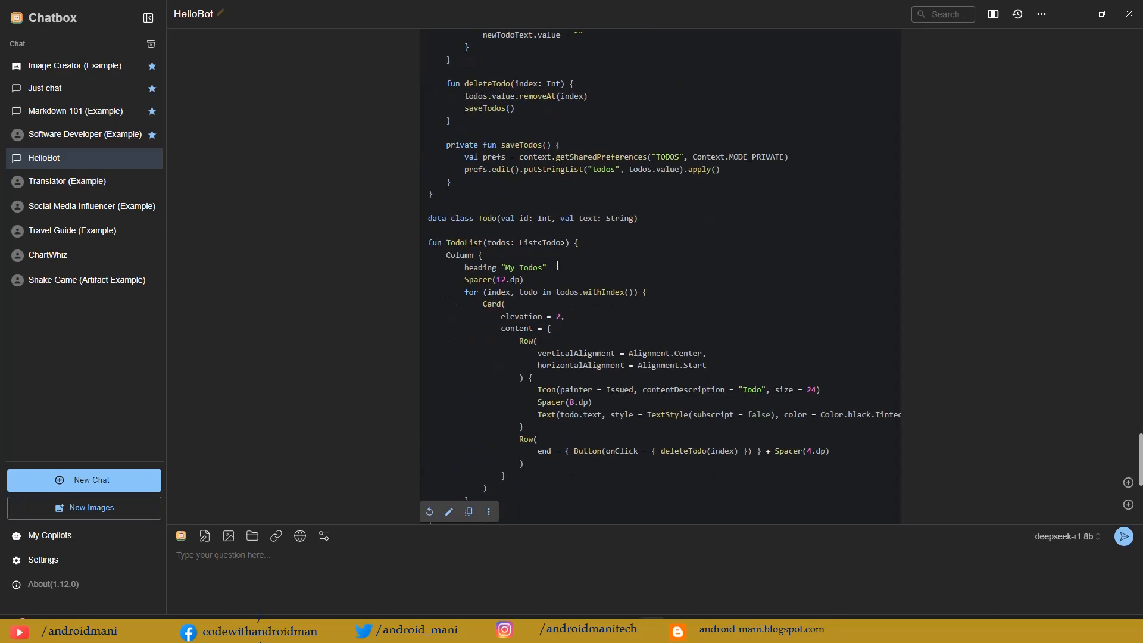
{"action": "scroll", "coordinate": [655, 275], "scroll_direction": "down", "scroll_amount": 6}
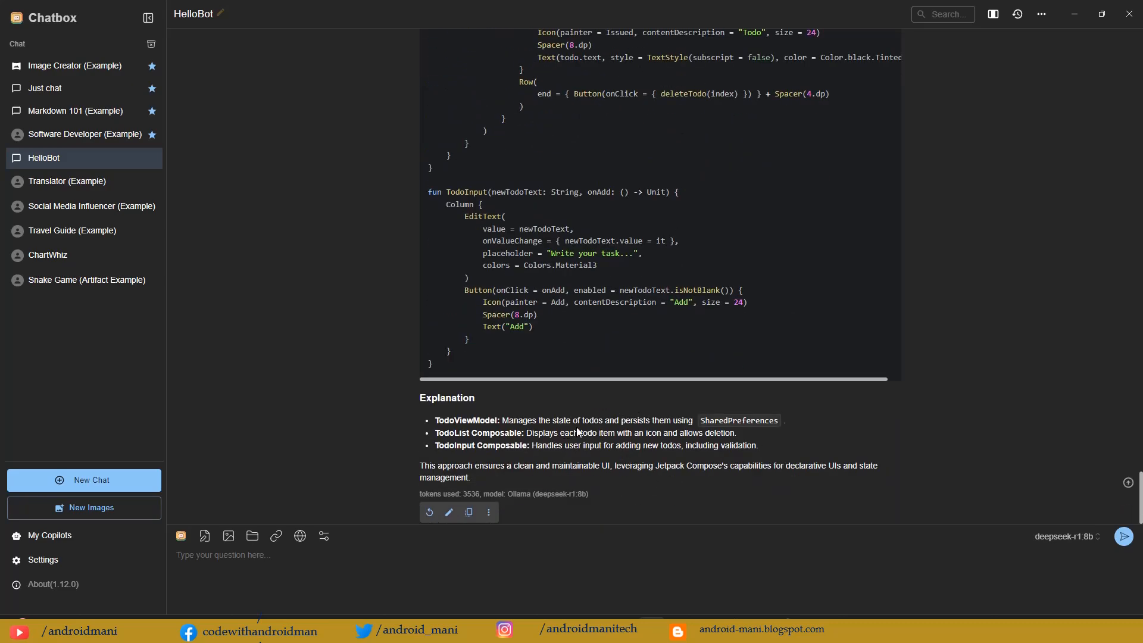
Step: Go back and forth between the gemma-3-4b-it-qat and deepseek-r1:8b todo app answers to compare their structure and code
{"action": "scroll", "coordinate": [542, 440], "scroll_direction": "up", "scroll_amount": 20}
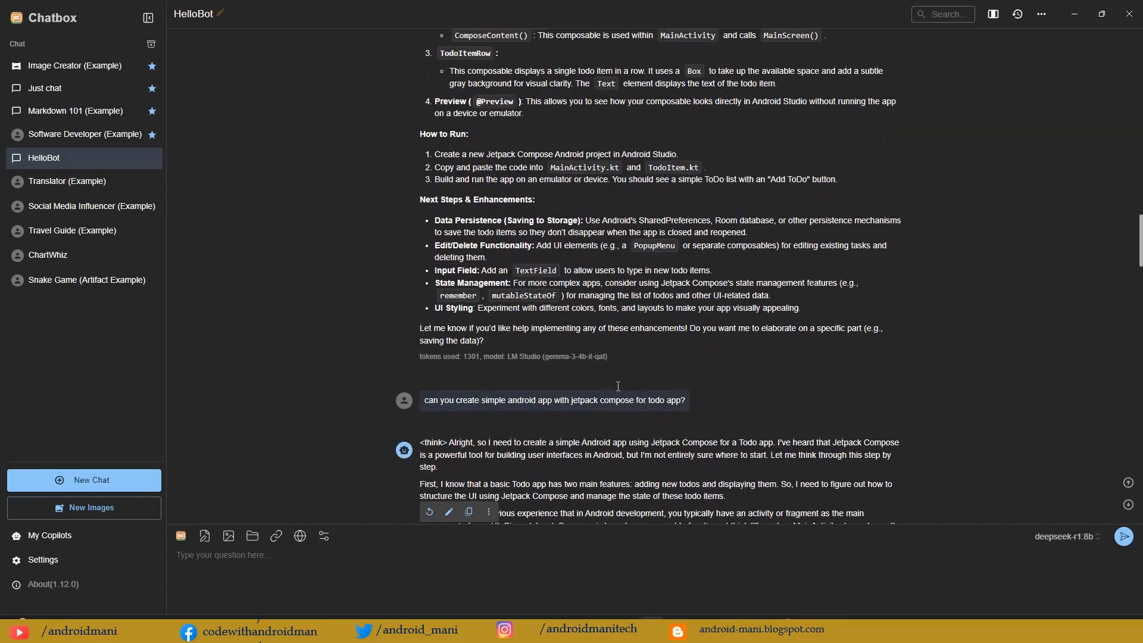
{"action": "scroll", "coordinate": [617, 386], "scroll_direction": "up", "scroll_amount": 11}
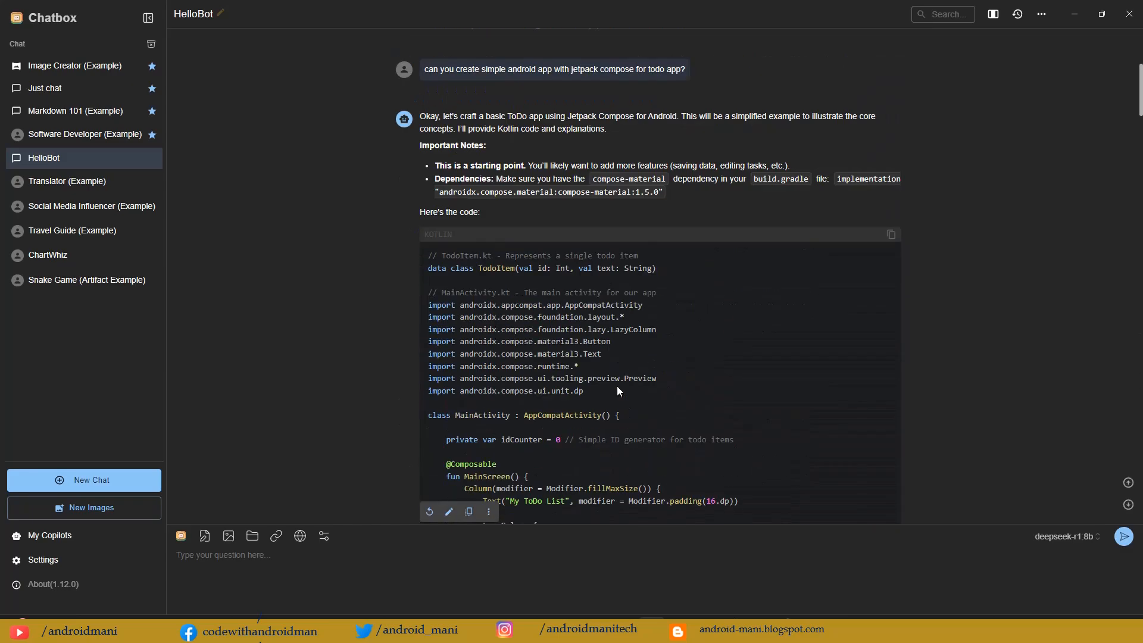
{"action": "scroll", "coordinate": [617, 386], "scroll_direction": "down", "scroll_amount": 14}
{"action": "scroll", "coordinate": [617, 386], "scroll_direction": "down", "scroll_amount": 15}
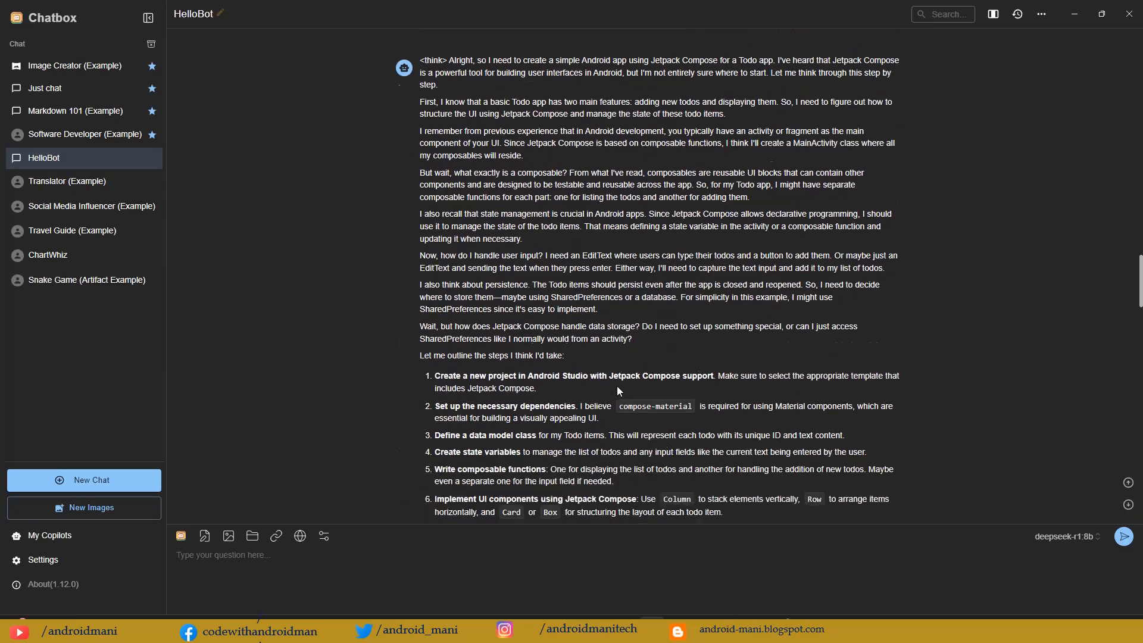
{"action": "scroll", "coordinate": [616, 386], "scroll_direction": "down", "scroll_amount": 20}
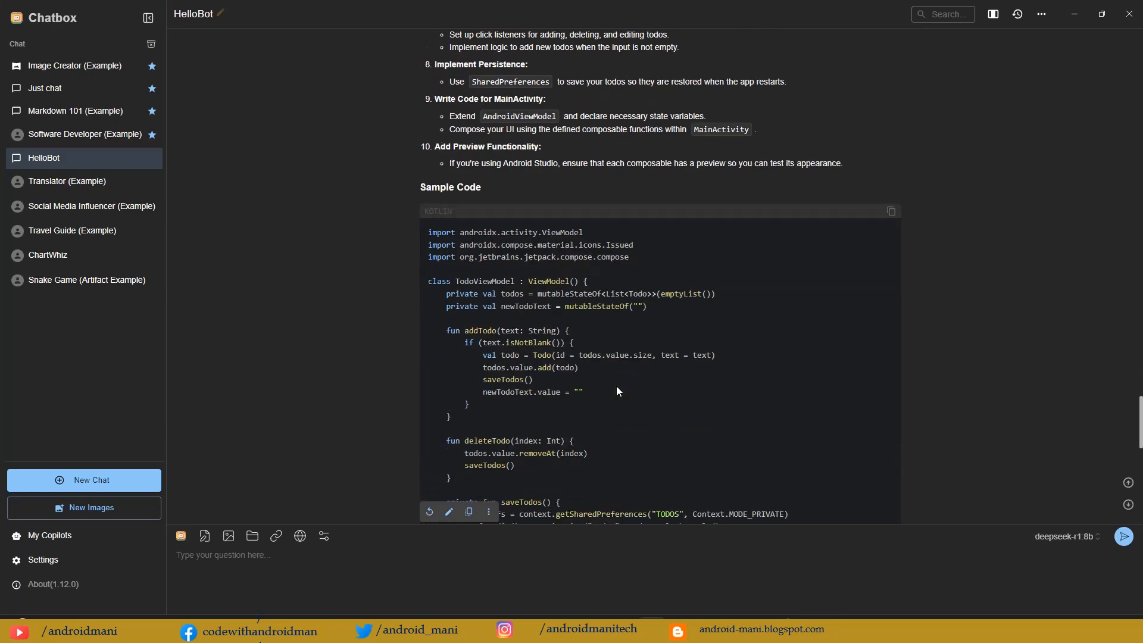
{"action": "scroll", "coordinate": [616, 386], "scroll_direction": "down", "scroll_amount": 5}
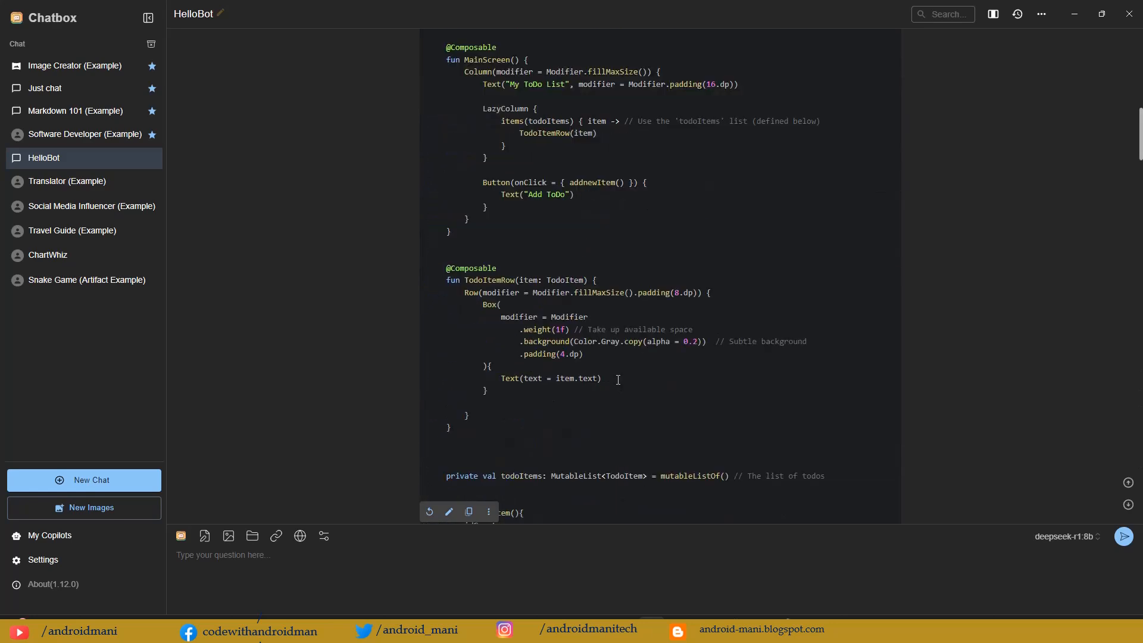
{"action": "scroll", "coordinate": [617, 379], "scroll_direction": "up", "scroll_amount": 8}
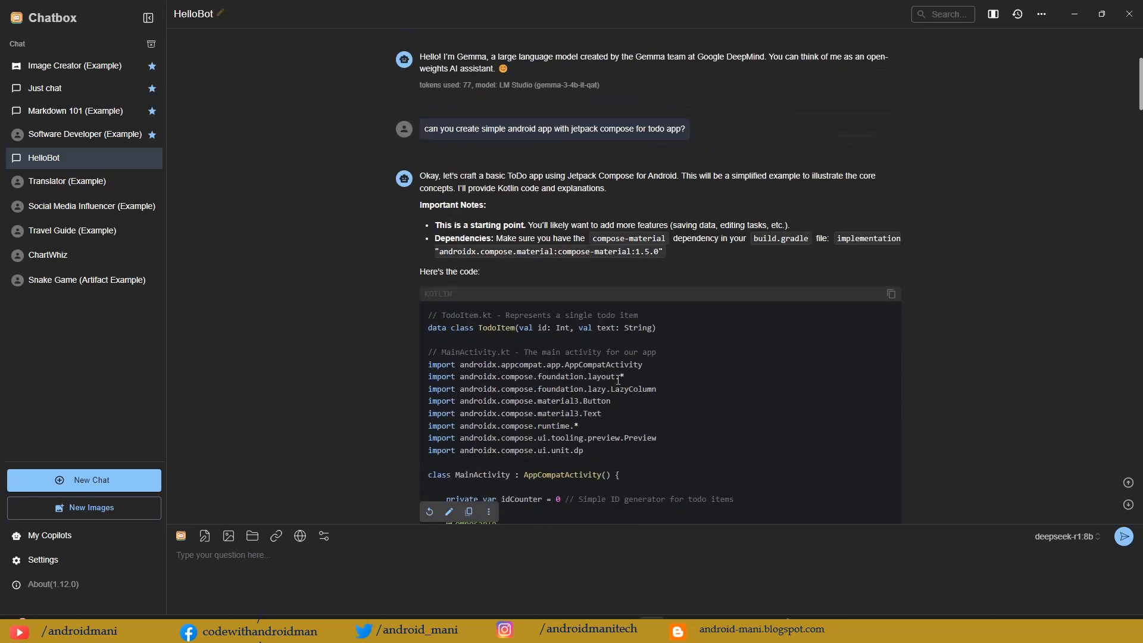
{"action": "scroll", "coordinate": [617, 380], "scroll_direction": "down", "scroll_amount": 3}
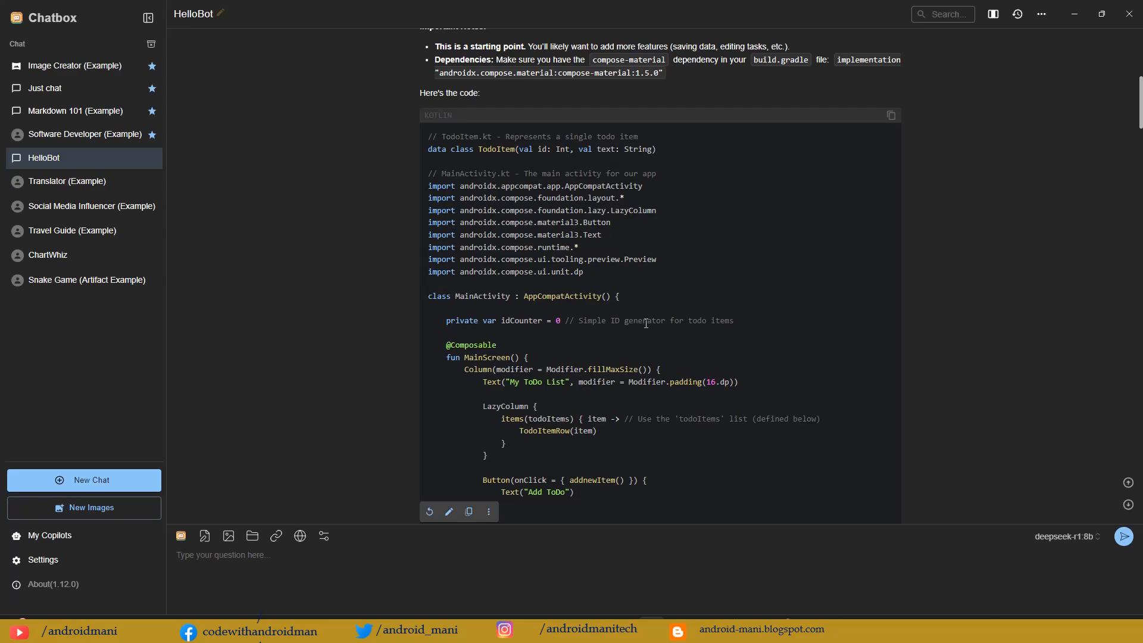
Step: Review the gemma-3-4b-it-qat todo app code, including MainActivity, MainScreen, TodoItemRow and addnewItem
{"action": "scroll", "coordinate": [646, 323], "scroll_direction": "down", "scroll_amount": 14}
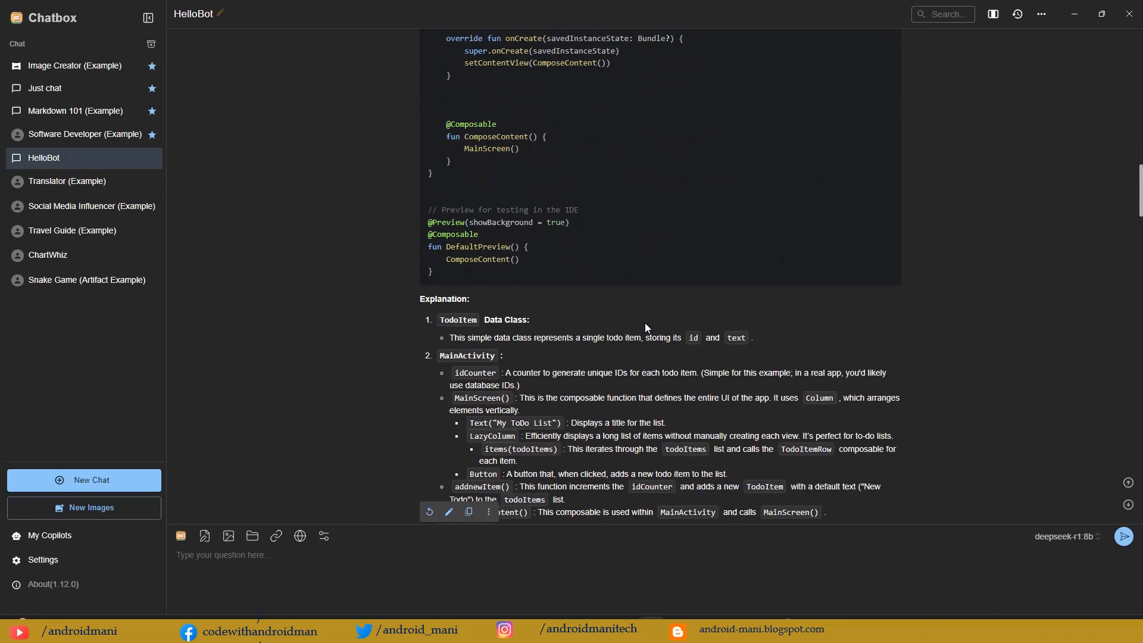
{"action": "scroll", "coordinate": [645, 323], "scroll_direction": "up", "scroll_amount": 8}
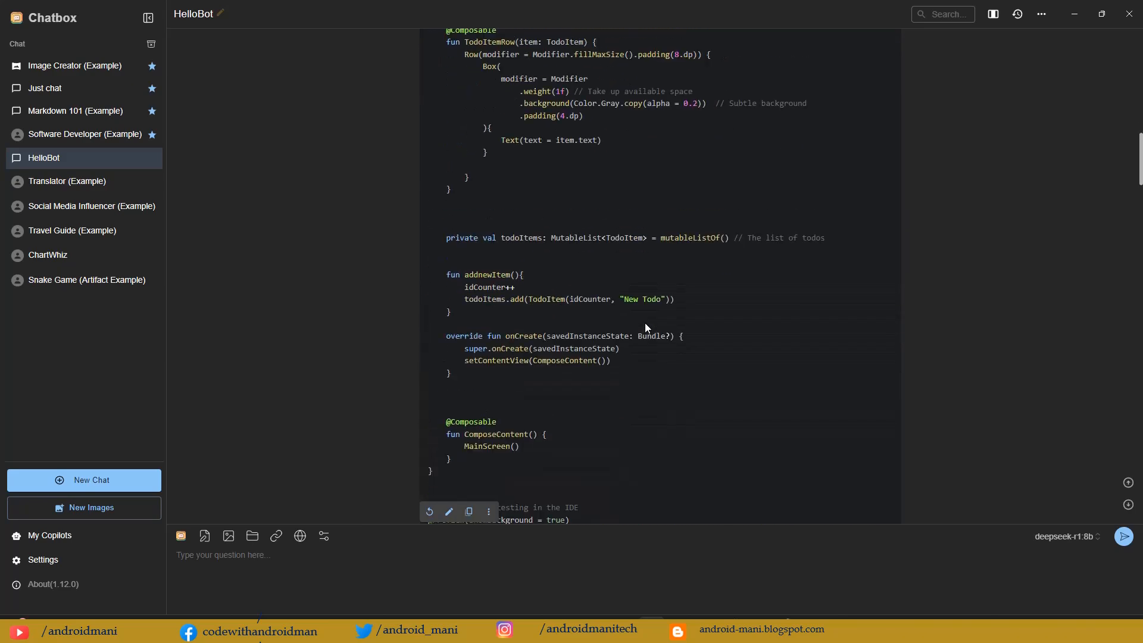
{"action": "scroll", "coordinate": [645, 323], "scroll_direction": "up", "scroll_amount": 7}
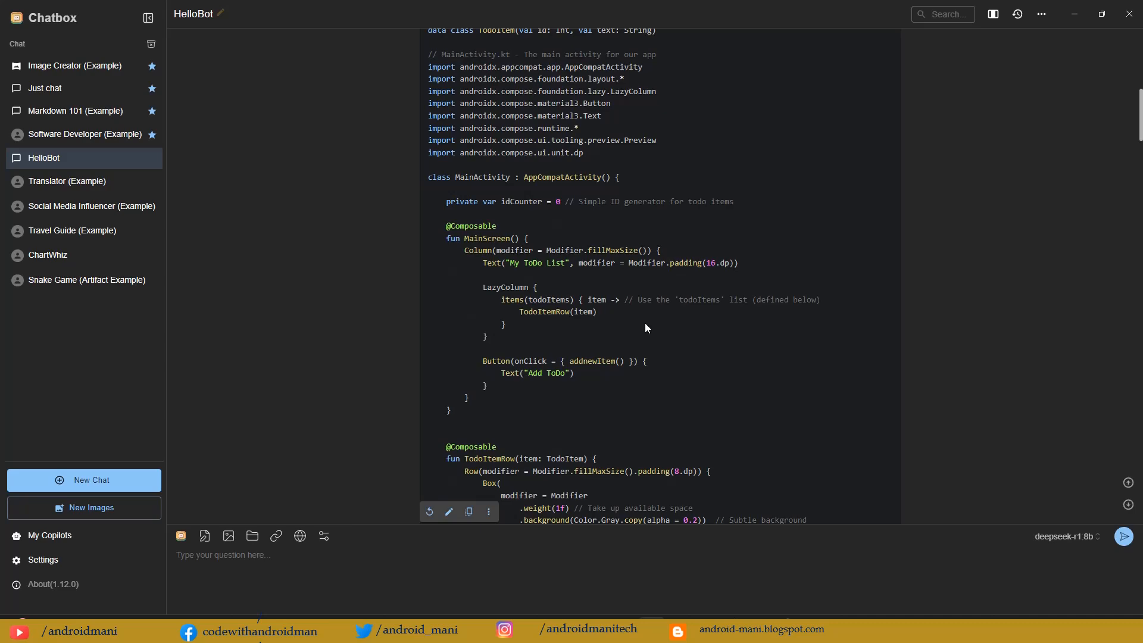
{"action": "scroll", "coordinate": [673, 324], "scroll_direction": "up", "scroll_amount": 5}
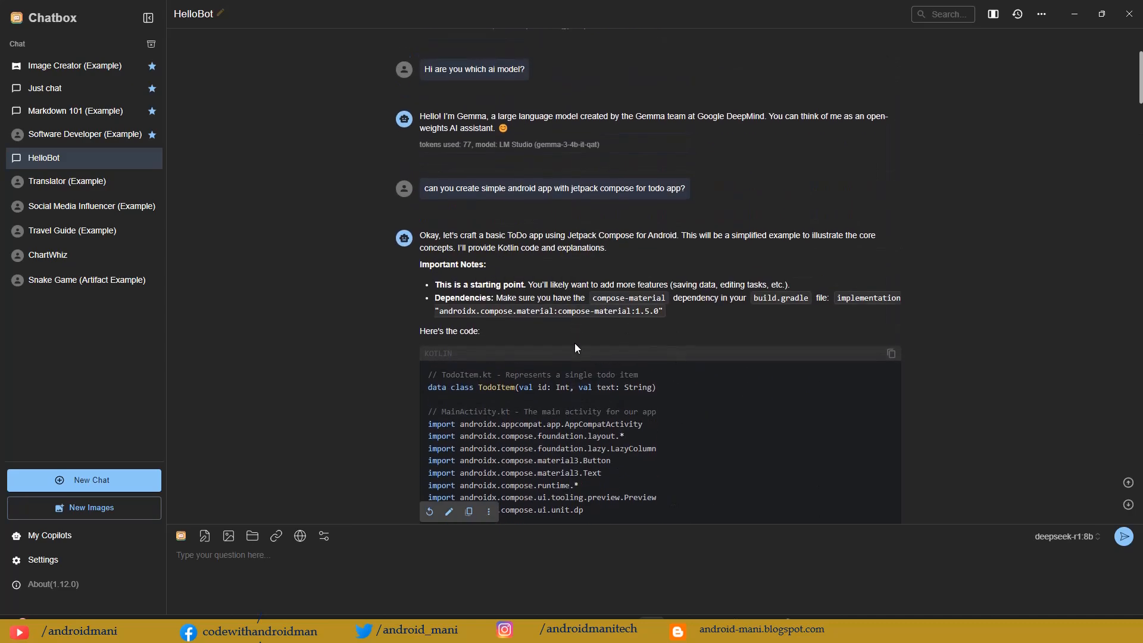
{"action": "scroll", "coordinate": [576, 350], "scroll_direction": "down", "scroll_amount": 12}
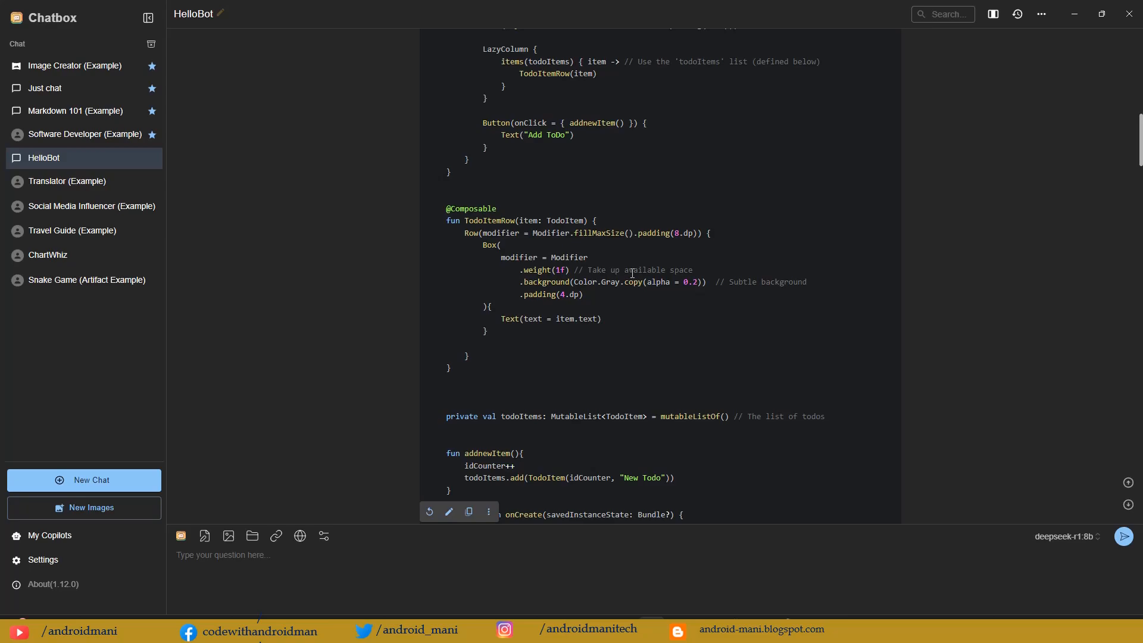
Step: Find the TodoViewModel class in the deepseek-r1:8b sample code and highlight the whole class
{"action": "scroll", "coordinate": [632, 273], "scroll_direction": "down", "scroll_amount": 20}
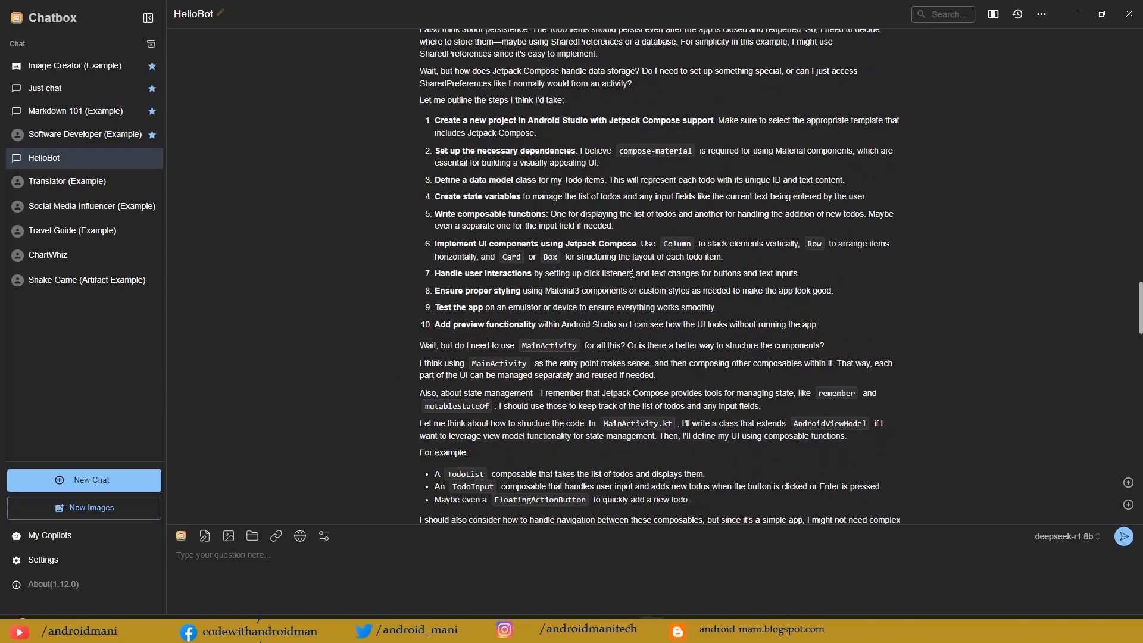
{"action": "scroll", "coordinate": [632, 273], "scroll_direction": "down", "scroll_amount": 15}
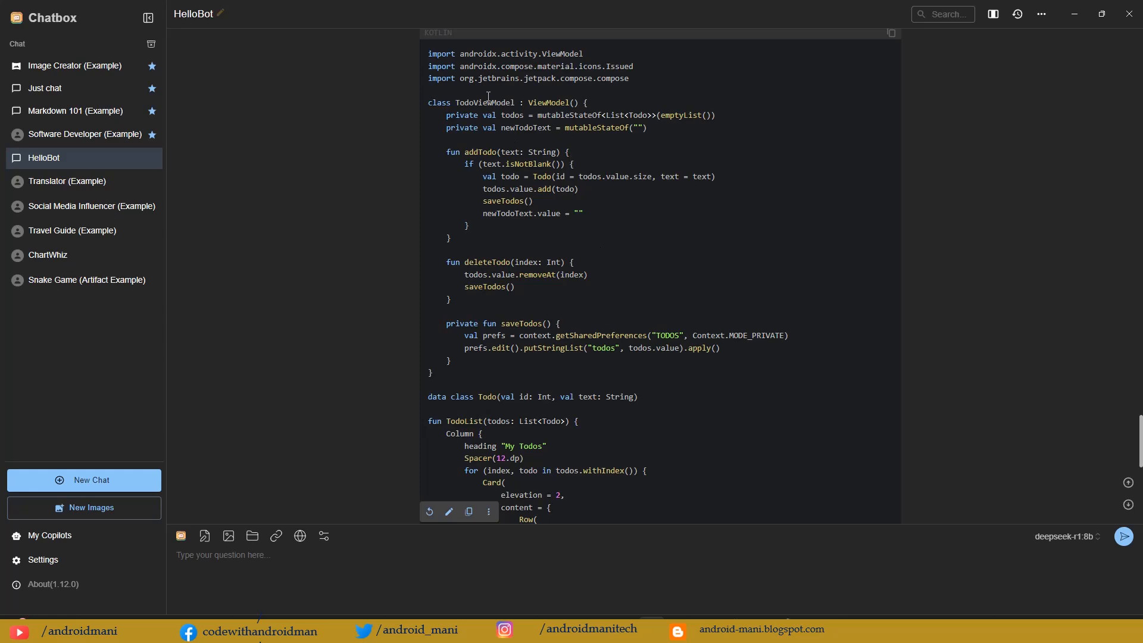
{"action": "left_click_drag", "start_coordinate": [488, 90], "coordinate": [470, 373]}
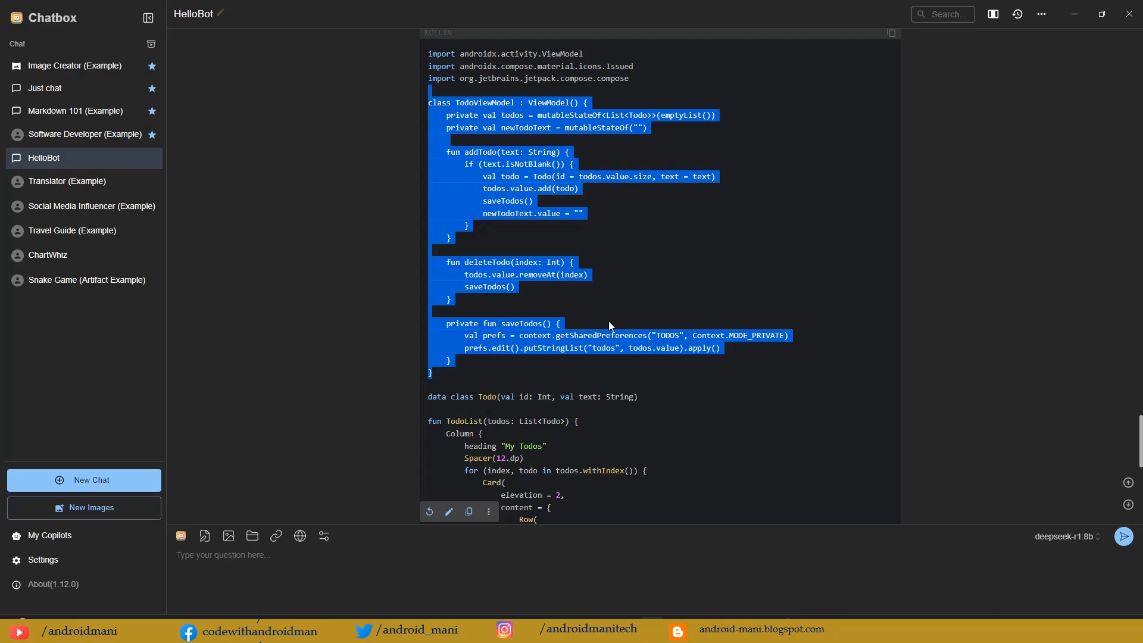
Step: Return to the gemma-3-4b-it-qat answer and examine its code, Explanation, How to Run and Next Steps & Enhancements for comparison with deepseek-r1:8b
{"action": "scroll", "coordinate": [676, 345], "scroll_direction": "up", "scroll_amount": 1}
{"action": "scroll", "coordinate": [676, 346], "scroll_direction": "up", "scroll_amount": 20}
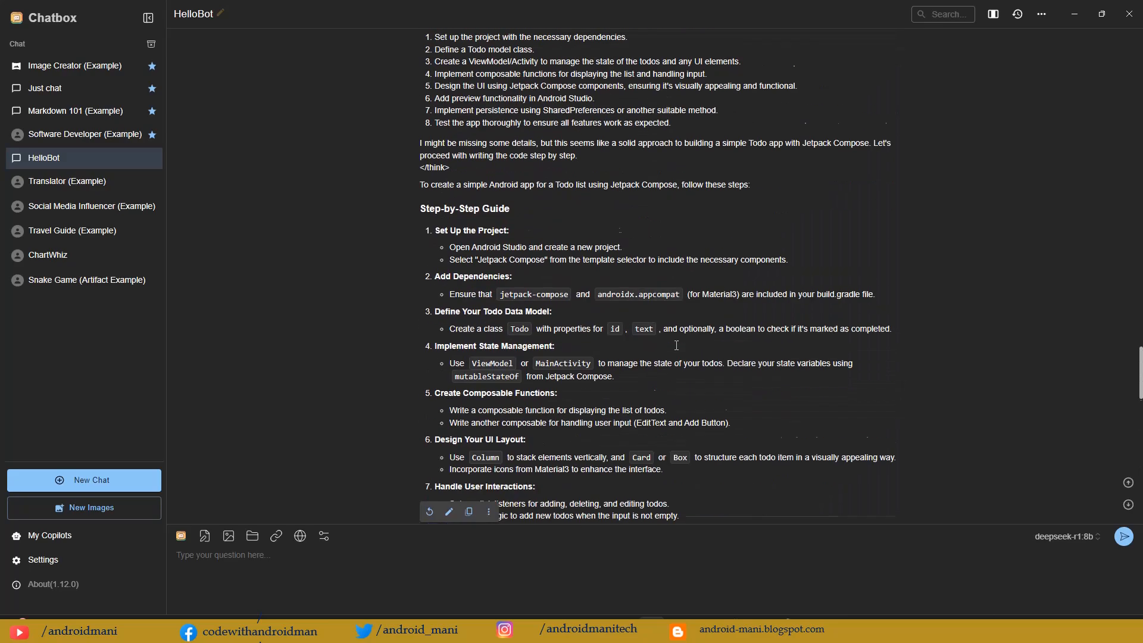
{"action": "scroll", "coordinate": [677, 345], "scroll_direction": "up", "scroll_amount": 15}
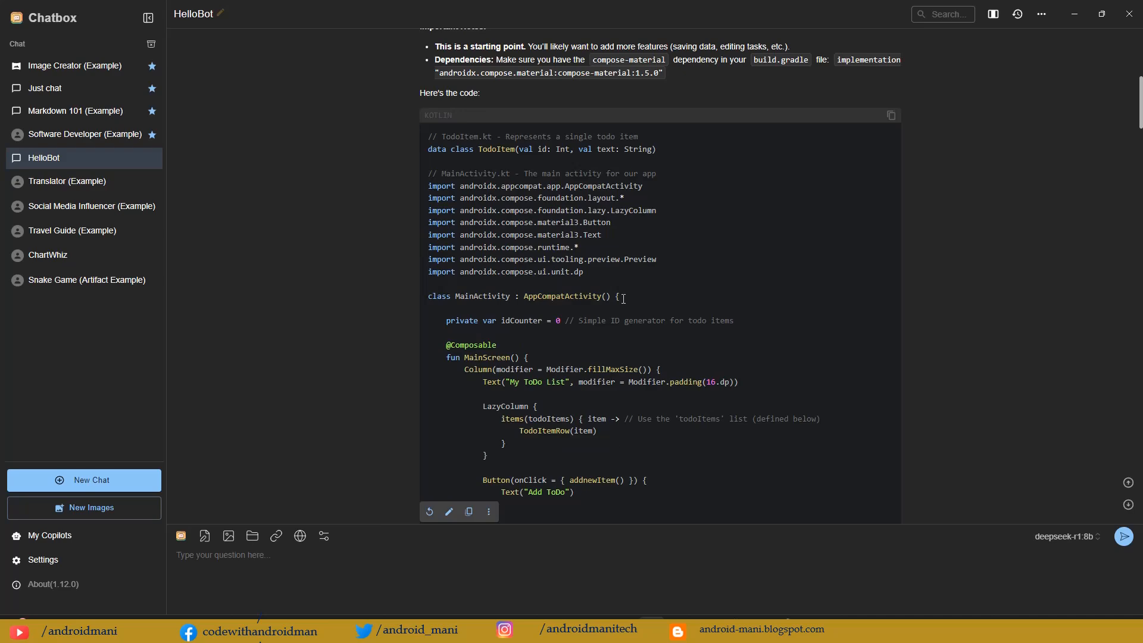
{"action": "scroll", "coordinate": [623, 298], "scroll_direction": "up", "scroll_amount": 2}
{"action": "scroll", "coordinate": [724, 346], "scroll_direction": "down", "scroll_amount": 10}
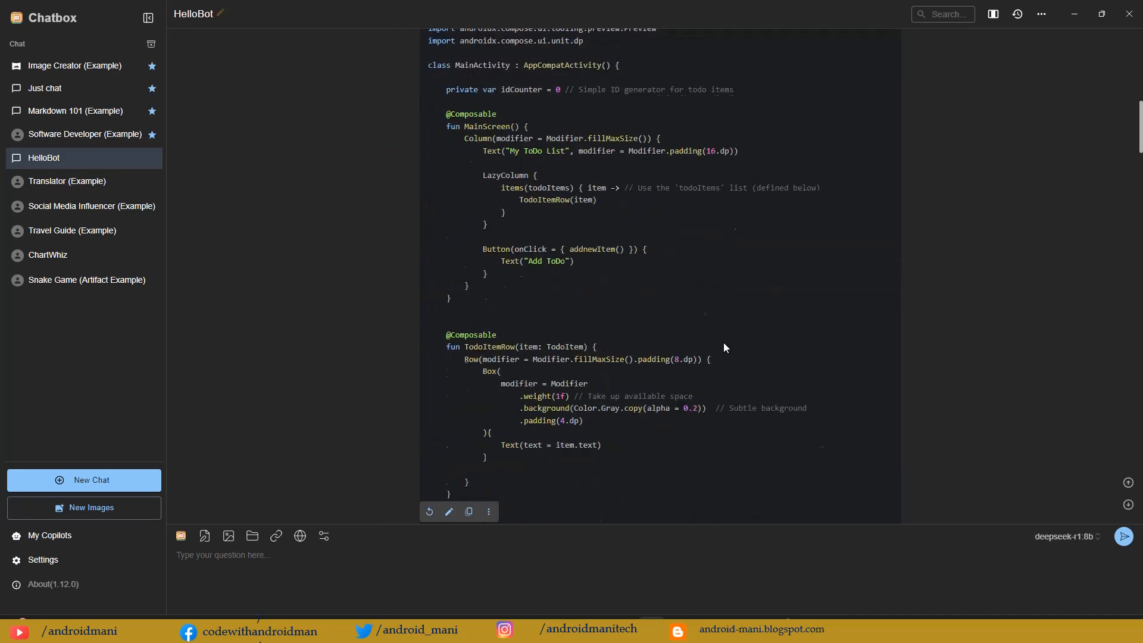
{"action": "scroll", "coordinate": [724, 343], "scroll_direction": "down", "scroll_amount": 5}
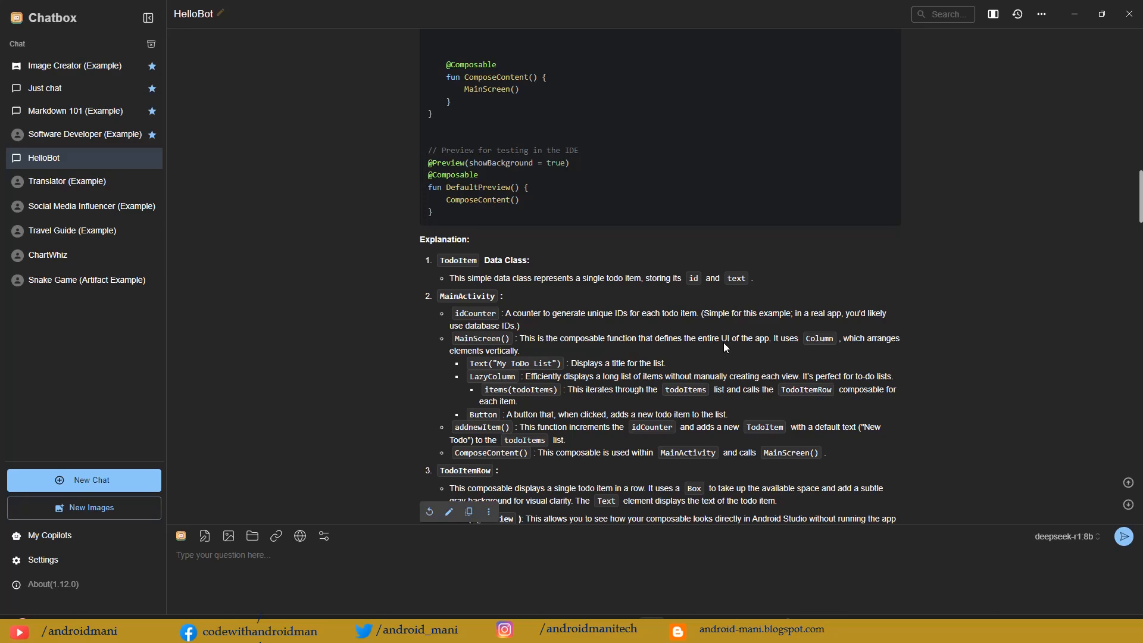
{"action": "scroll", "coordinate": [745, 268], "scroll_direction": "down", "scroll_amount": 3}
{"action": "scroll", "coordinate": [746, 268], "scroll_direction": "down", "scroll_amount": 3}
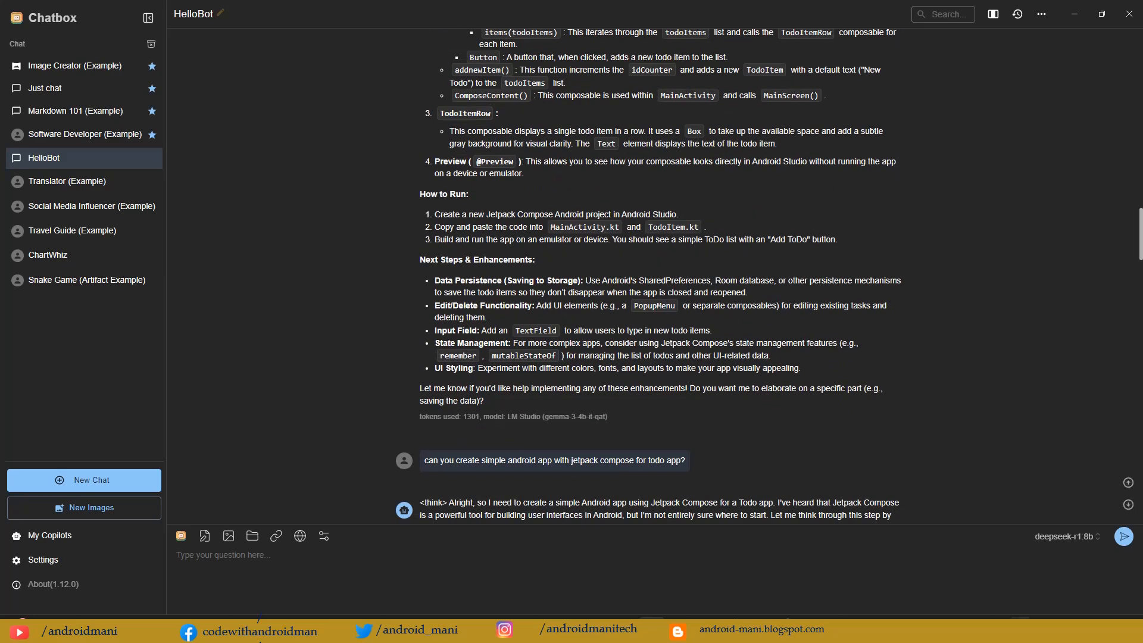
{"action": "left_click", "coordinate": [1020, 629]}
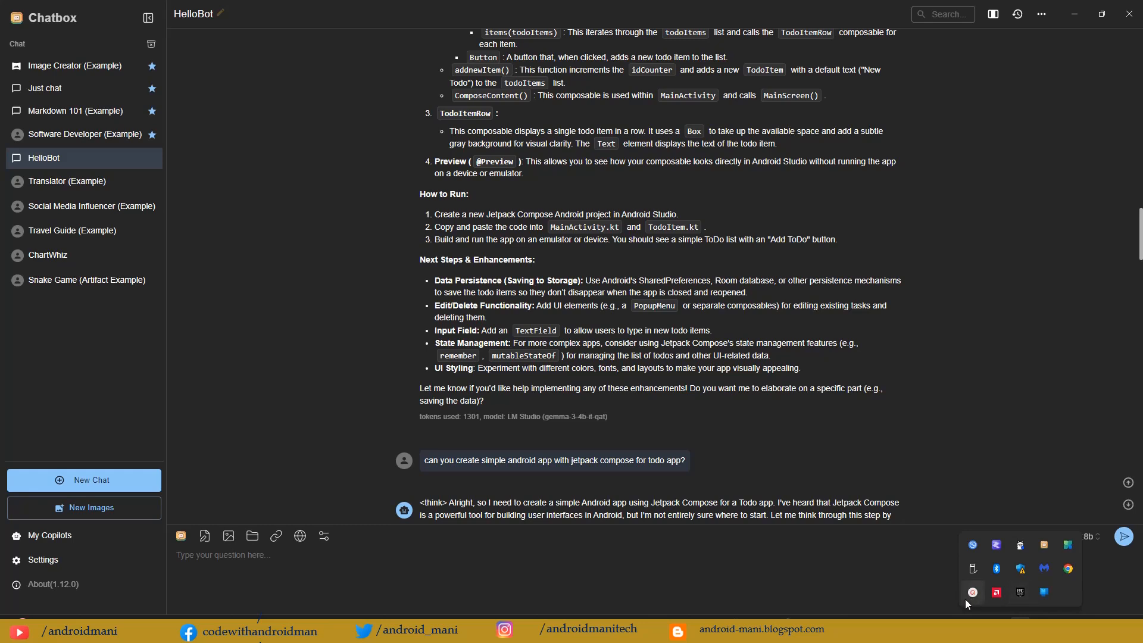
{"action": "left_click", "coordinate": [968, 594]}
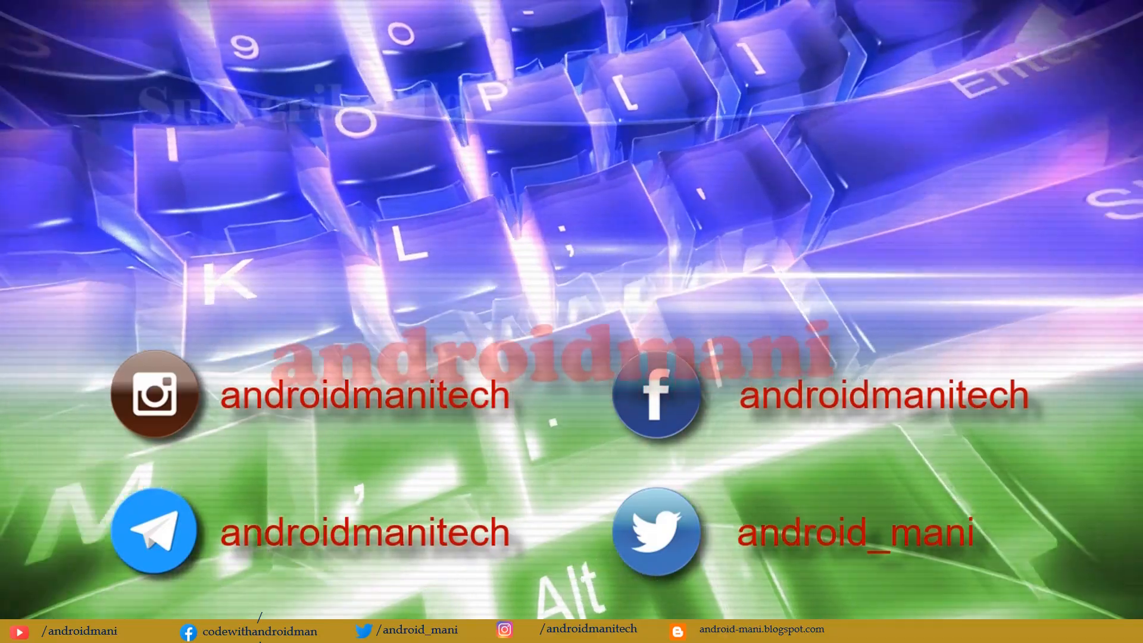